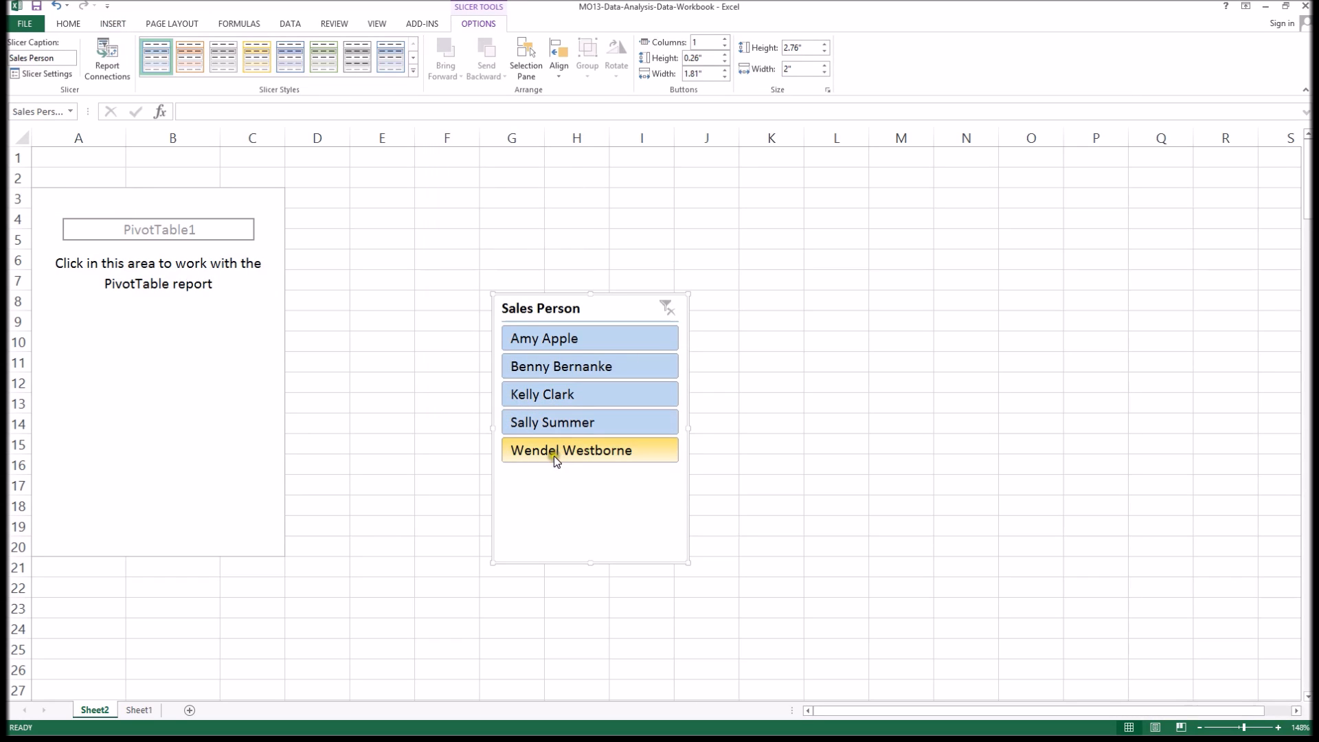
# Step: Filter the Sales Person slicer to the last salesperson listed and move the slicer closer to the empty PivotTable
pyautogui.click(551, 455)
pyautogui.moveTo(571, 294); pyautogui.dragTo(429, 220)
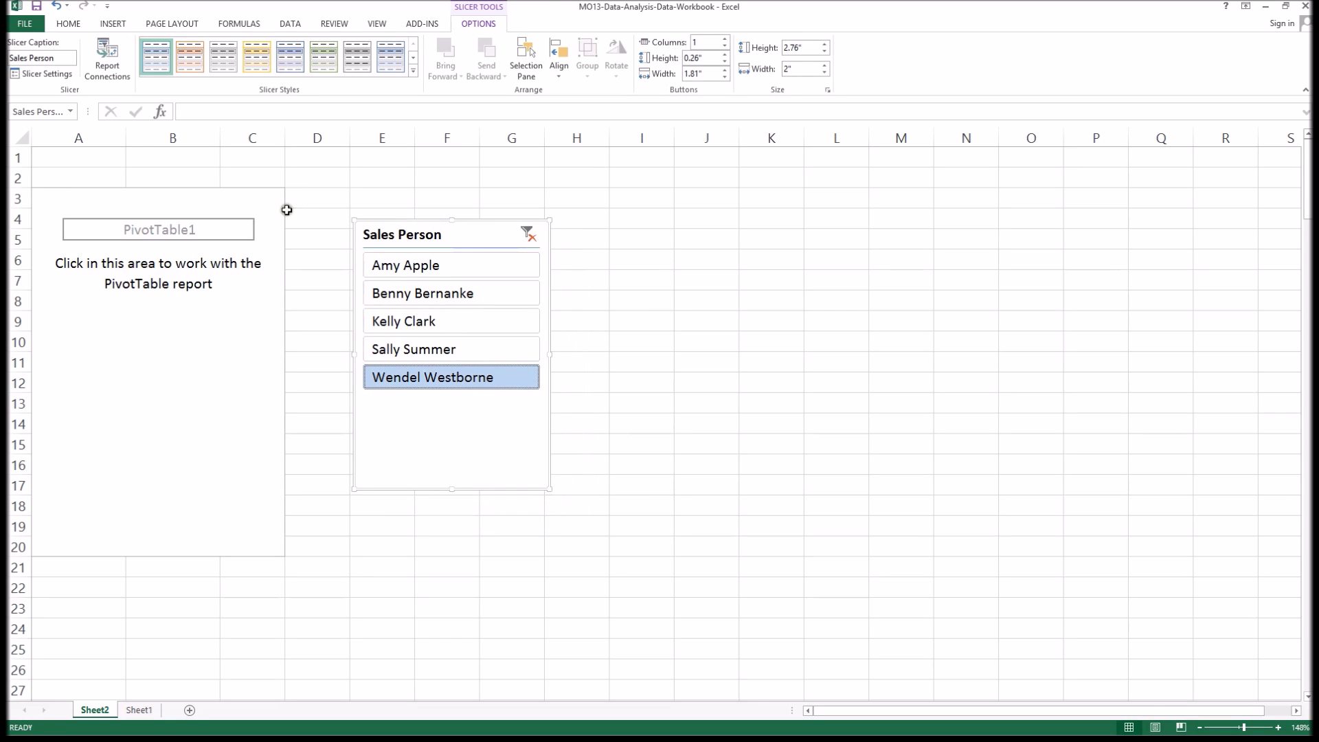
# Step: Build the PivotTable with Invoice Number as the row field and Sales as the summed value
pyautogui.click(197, 354)
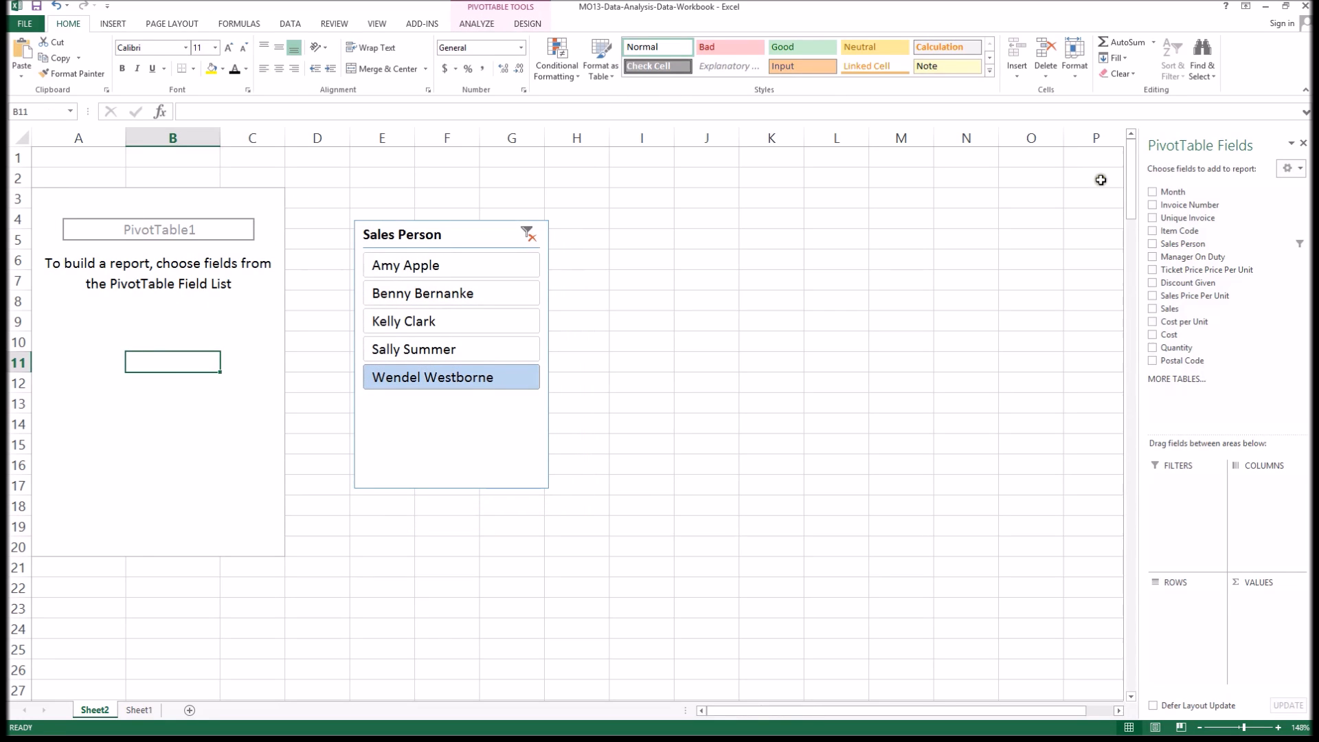
pyautogui.moveTo(1152, 209); pyautogui.dragTo(1184, 608)
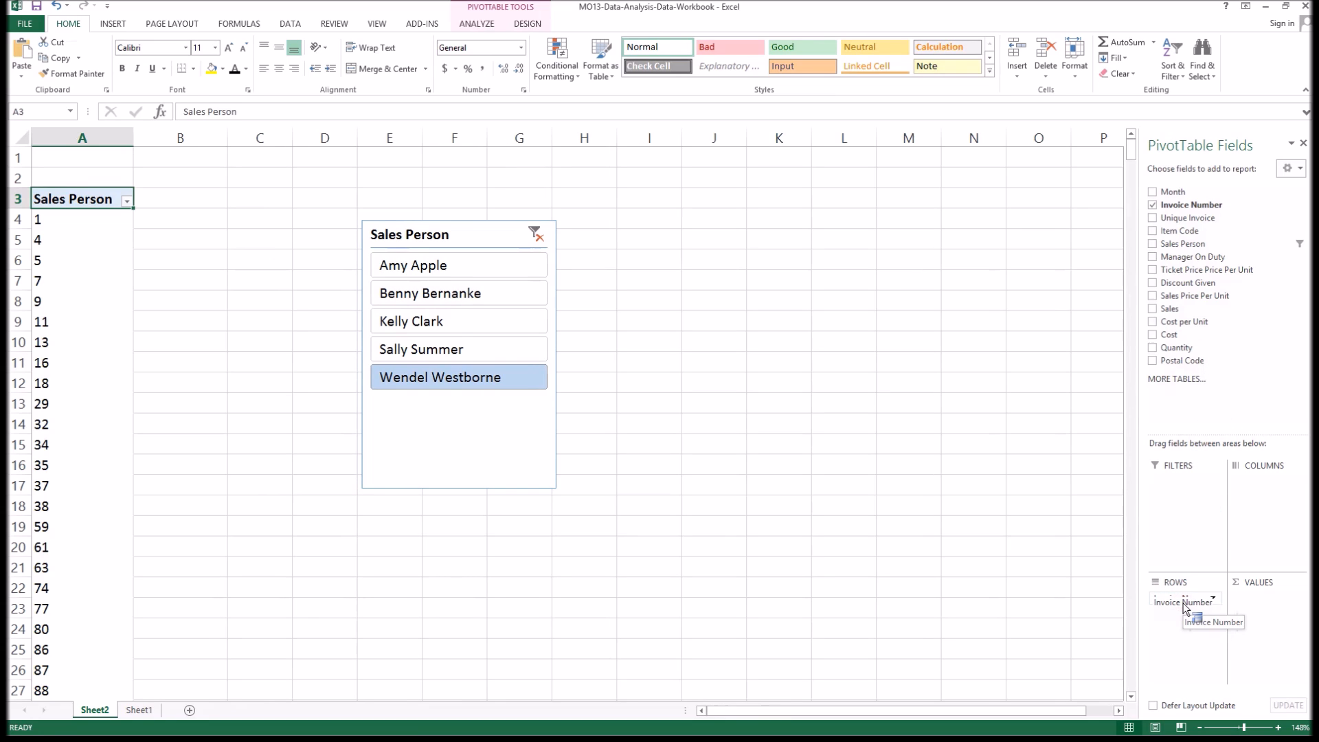
pyautogui.click(1152, 309)
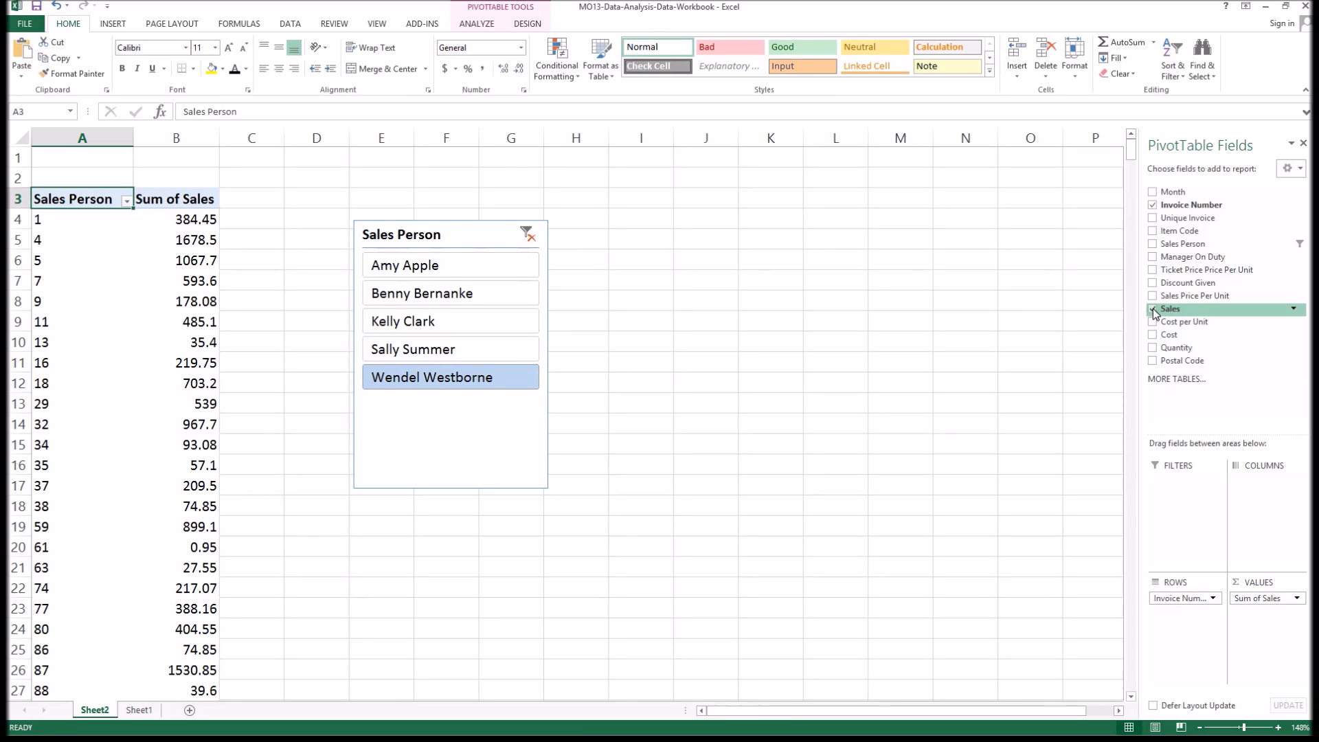
# Step: Rename the PivotTable headings in A3 and B3 as Invoice Number and Sales
pyautogui.click(252, 112)
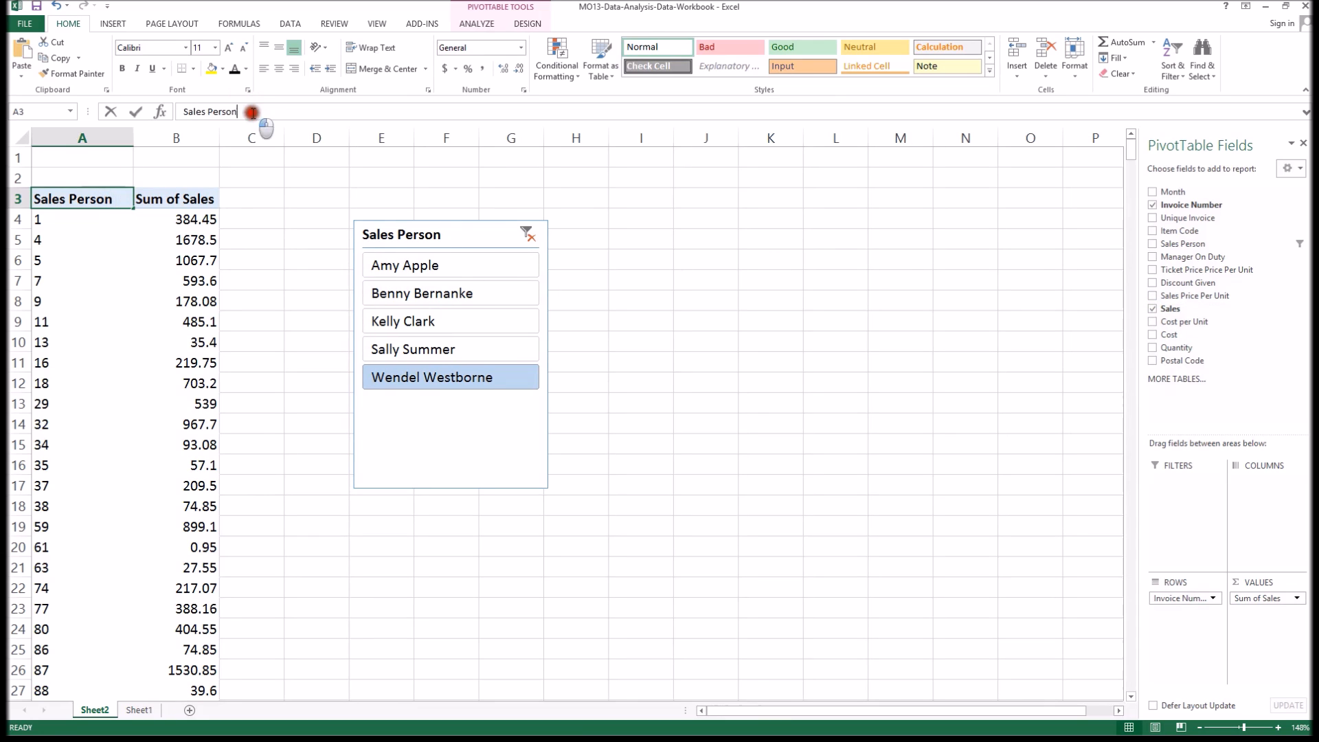
pyautogui.moveTo(252, 112); pyautogui.dragTo(46, 113)
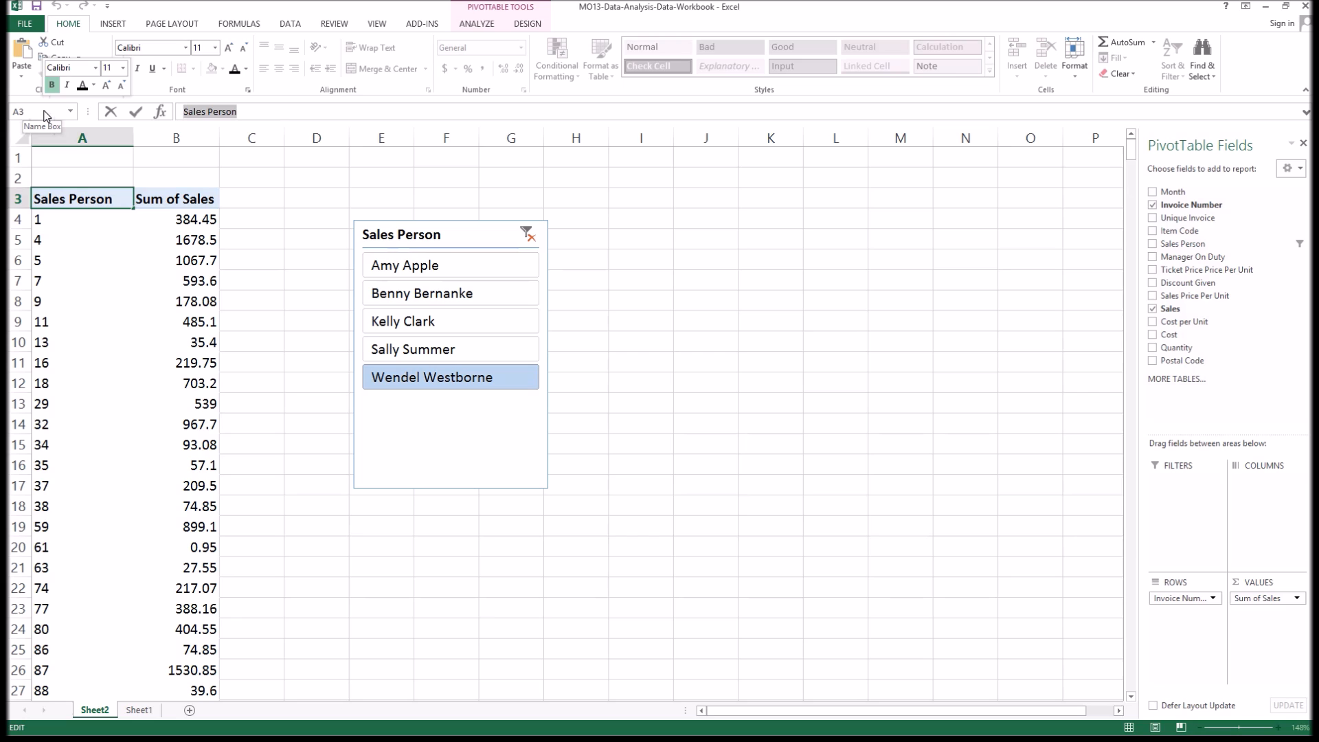
pyautogui.write('Invoice Number')
pyautogui.press('Tab')
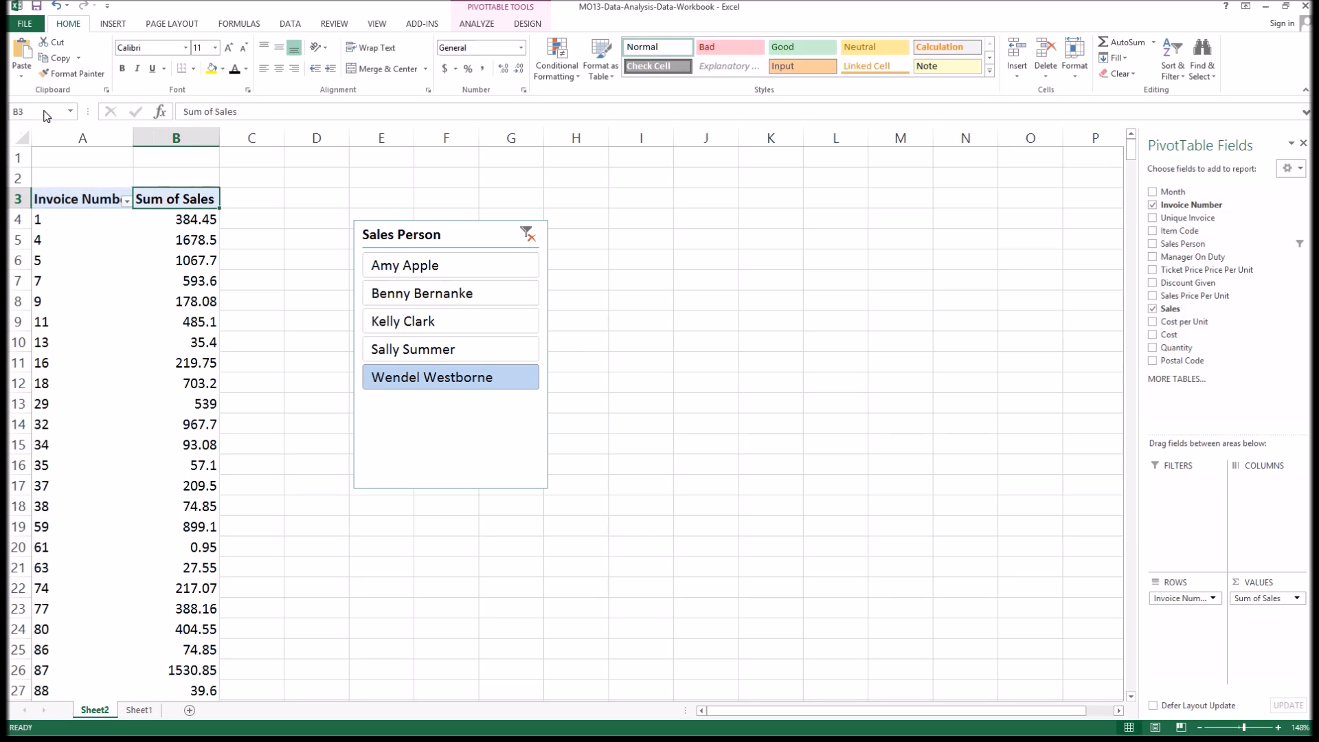
pyautogui.moveTo(214, 111); pyautogui.dragTo(133, 108)
pyautogui.press('BackSpace')
pyautogui.click(135, 111)
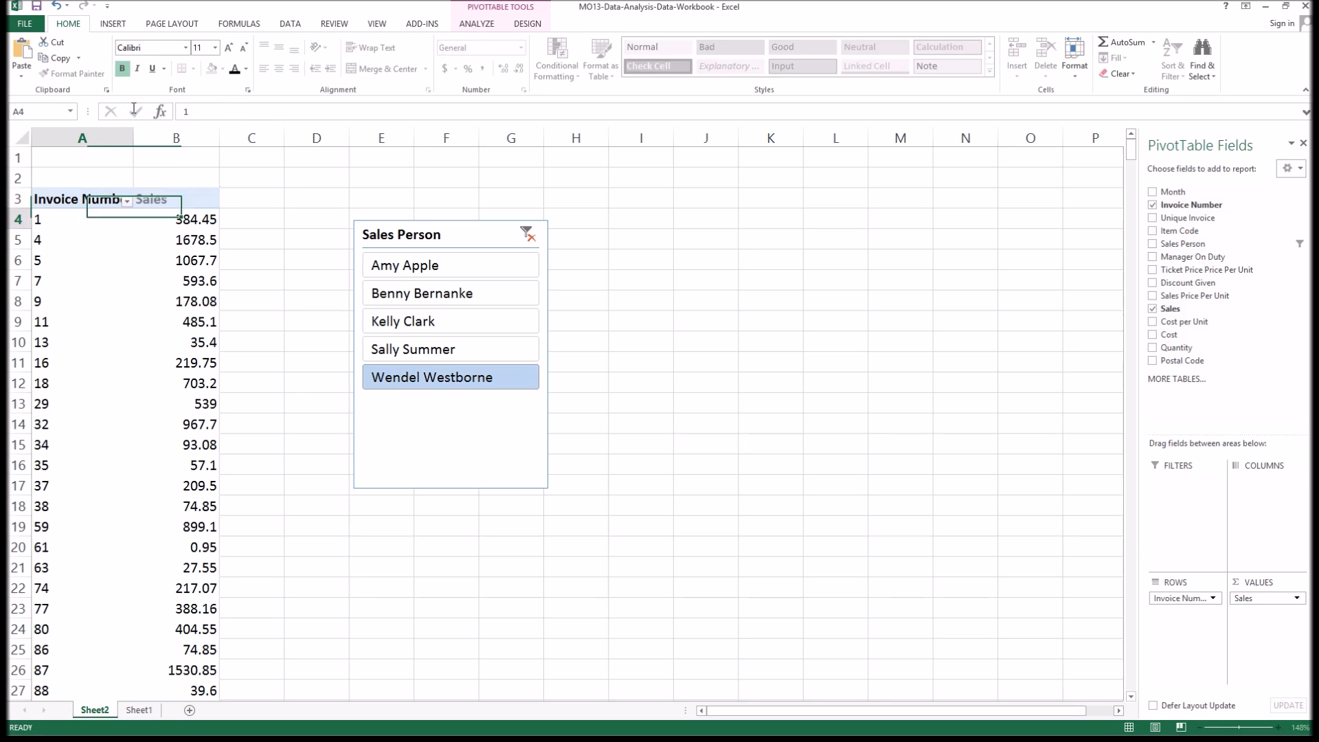
# Step: Set the number format of the PivotTable's Sales values to Currency with no decimal places
pyautogui.click(177, 216)
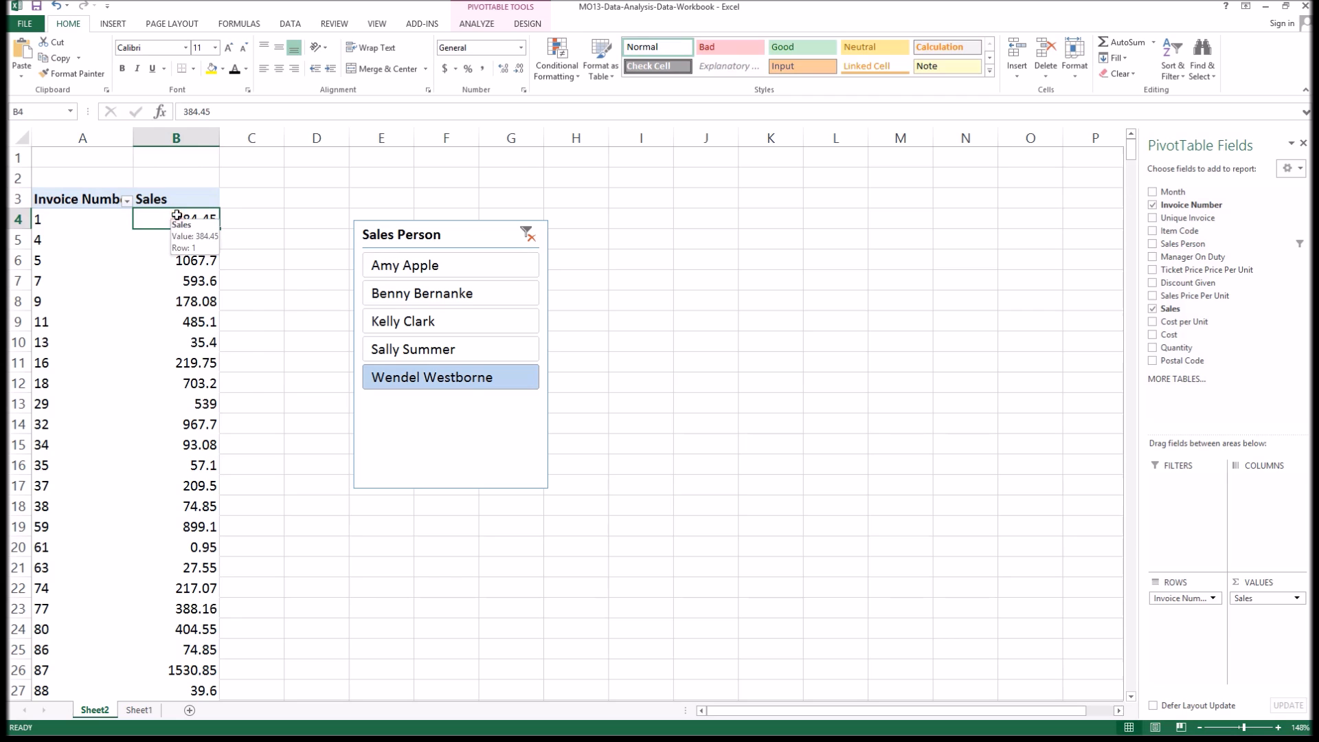
pyautogui.rightClick(177, 215)
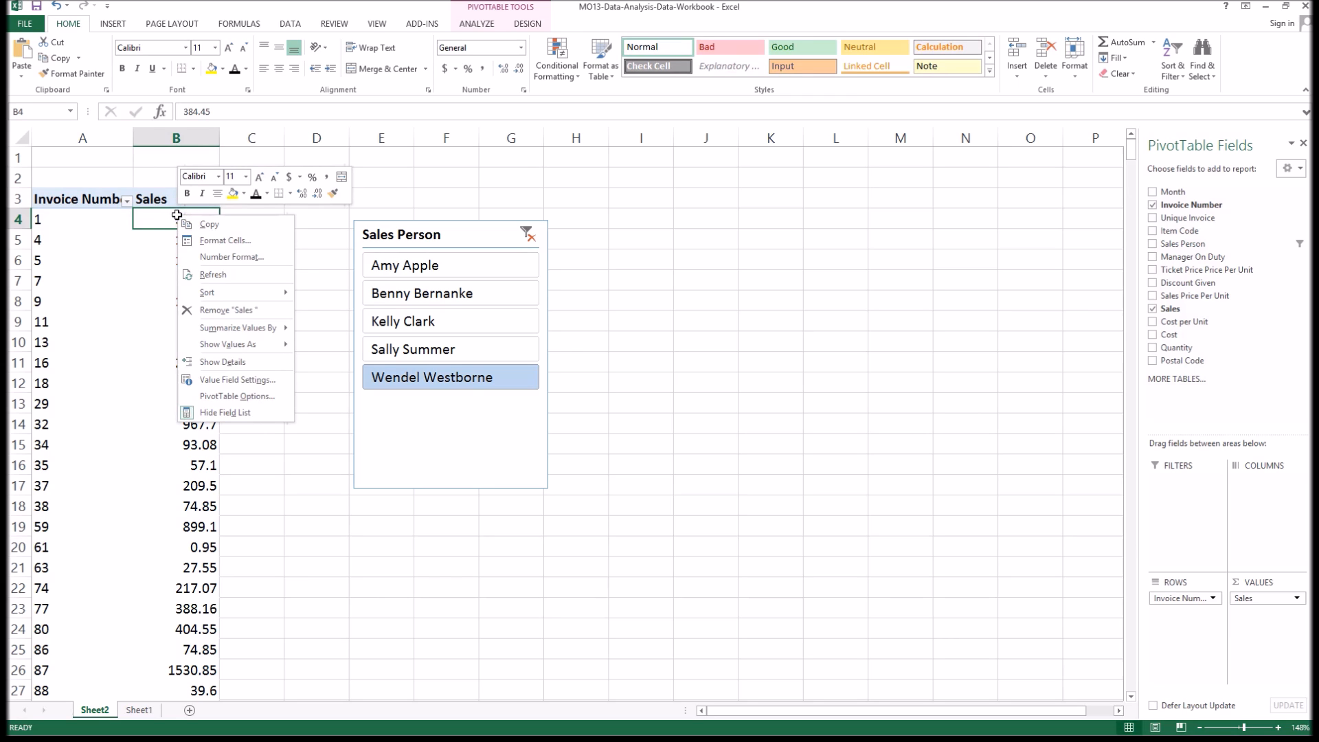
pyautogui.click(223, 256)
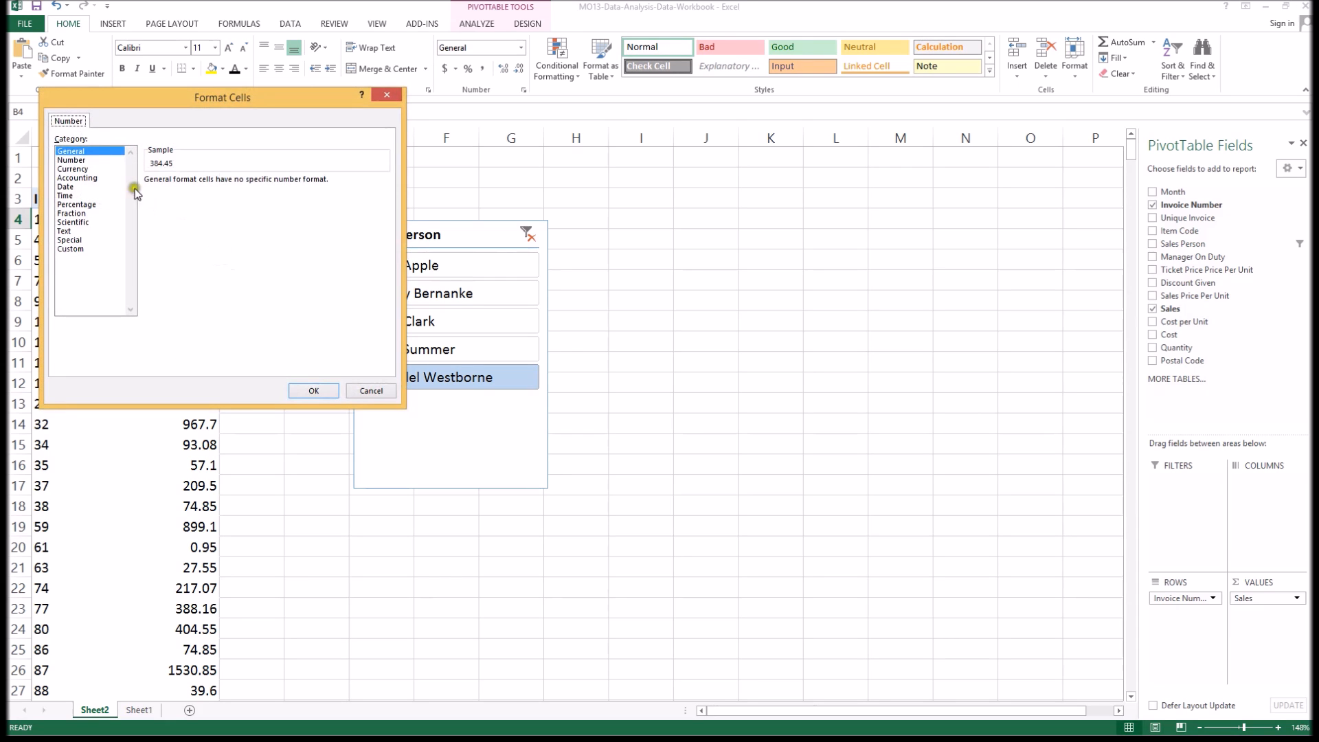
pyautogui.click(88, 169)
pyautogui.click(235, 184)
pyautogui.click(236, 184)
pyautogui.click(313, 391)
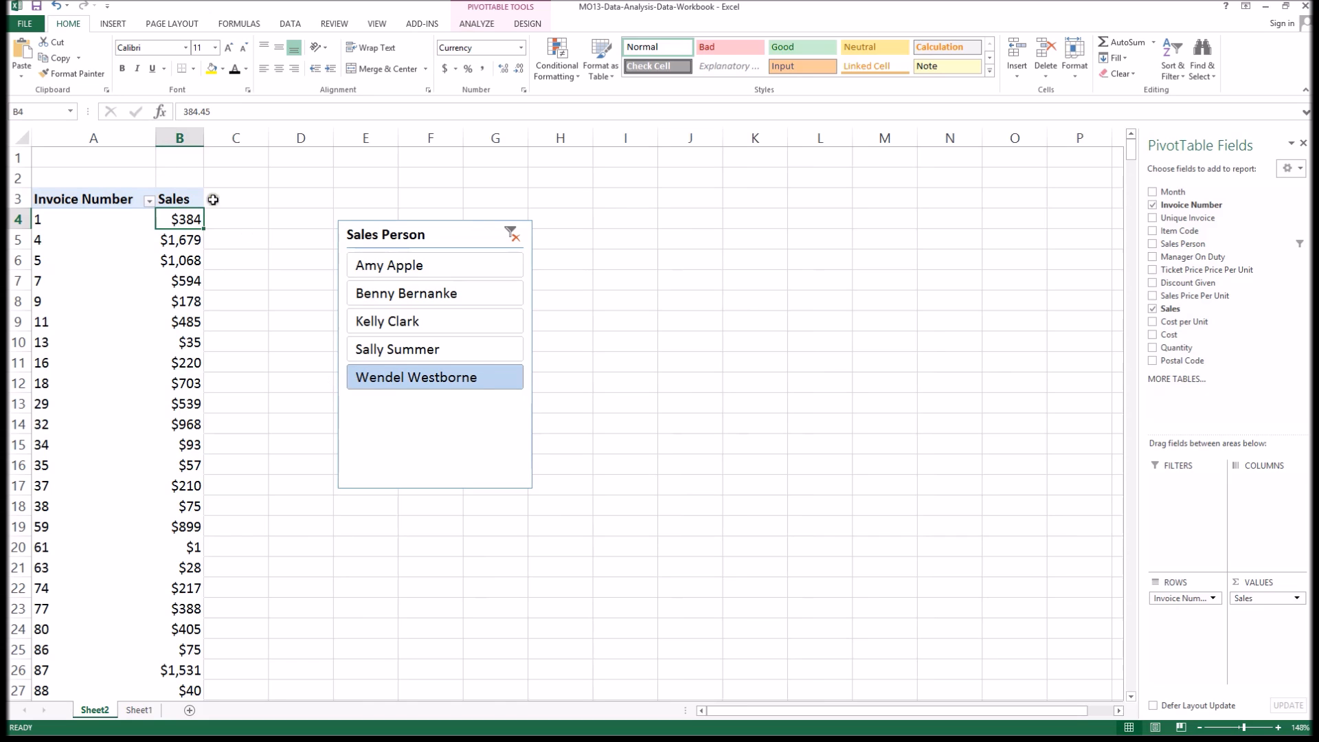
# Step: Apply a Top 10 value filter to Invoice Number that shows only the top 1 item by Sales
pyautogui.click(149, 202)
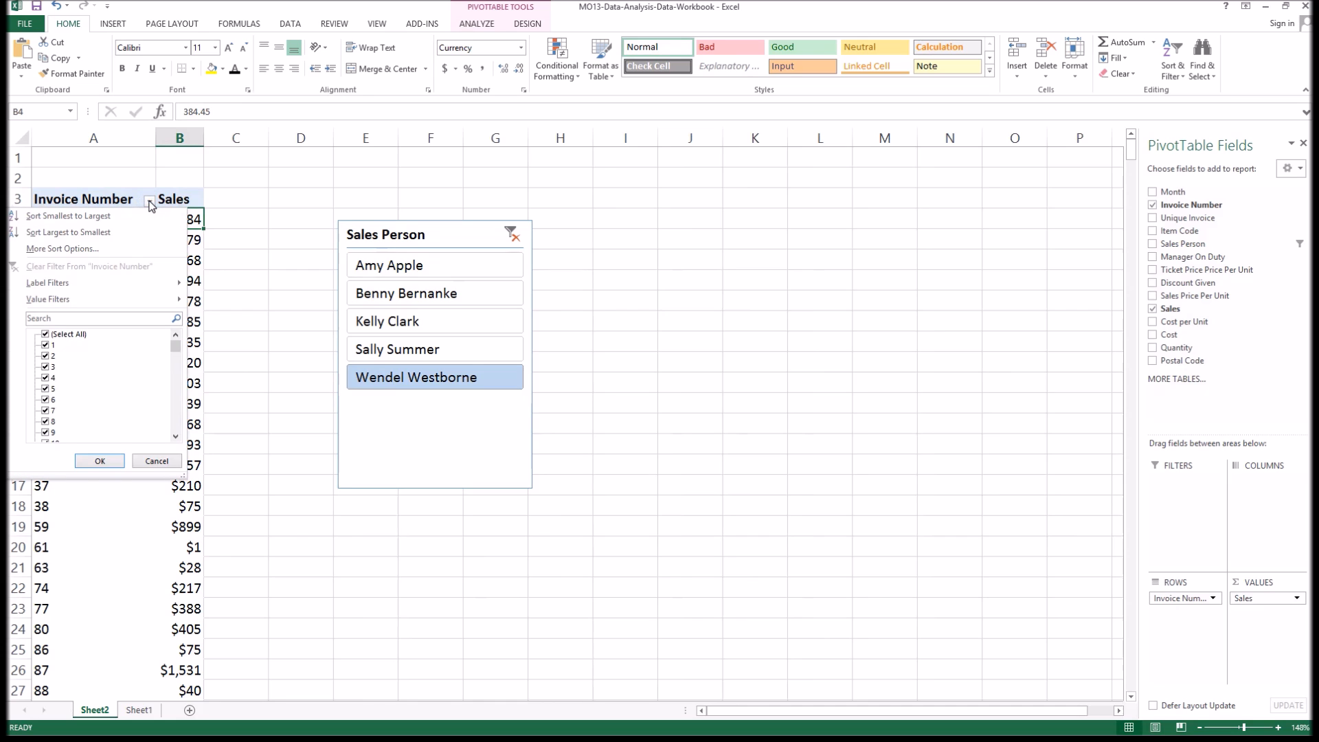
pyautogui.moveTo(91, 302)
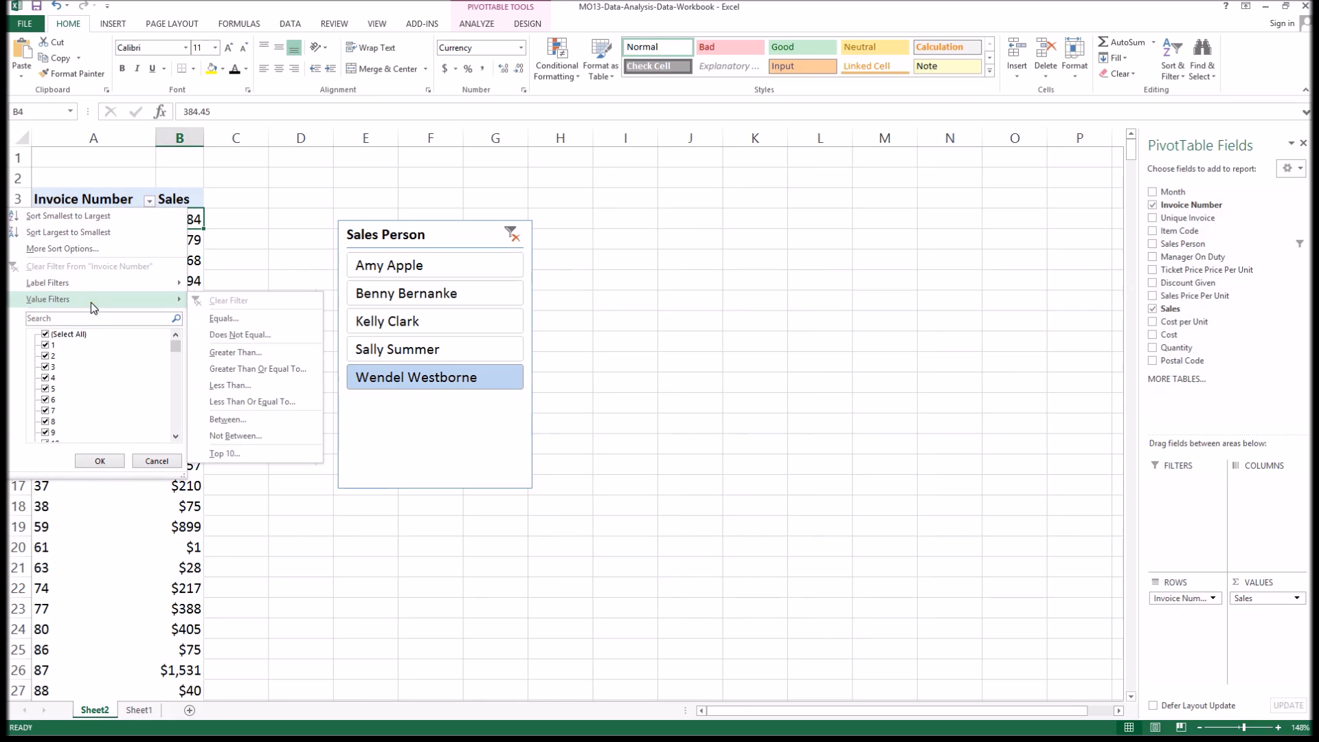
pyautogui.click(243, 452)
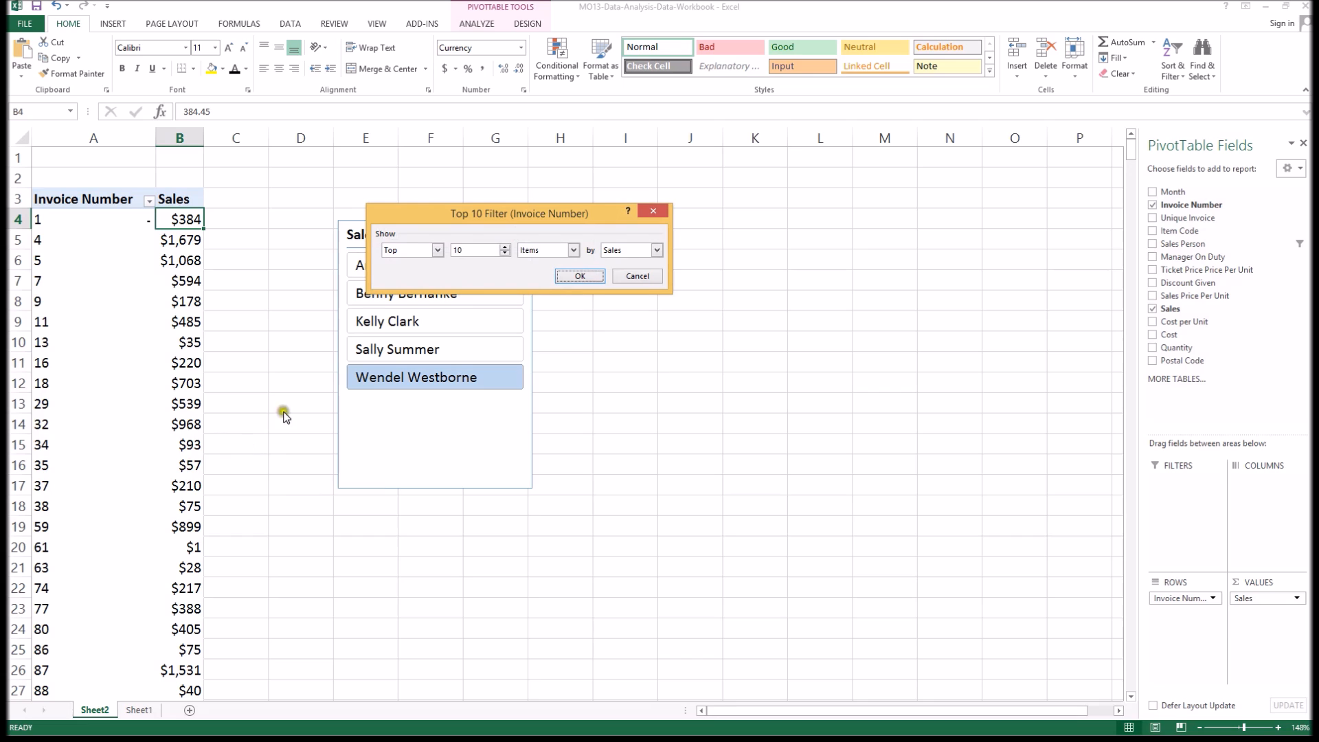
pyautogui.click(479, 248)
pyautogui.click(583, 276)
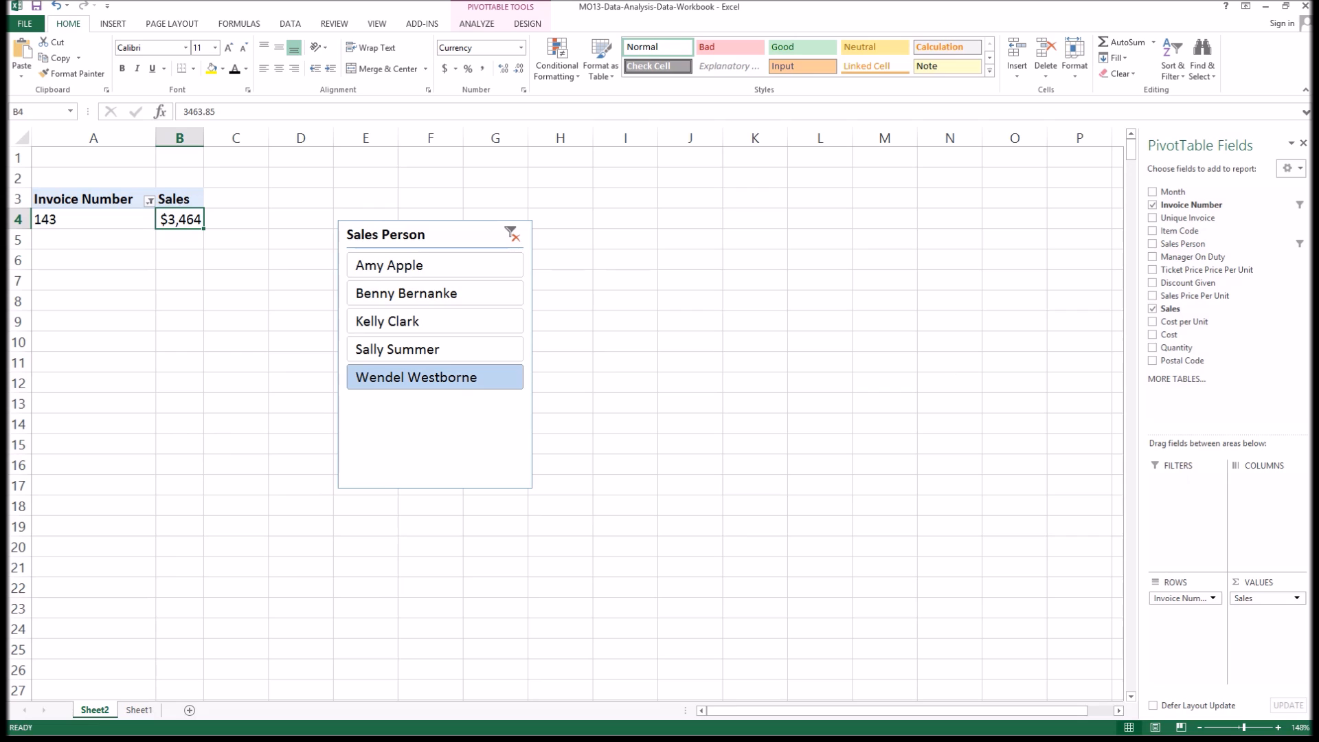
# Step: Undo the PivotTable and slicer changes until the report is empty and the Sales Person slicer is gone
pyautogui.hotkey('ctrl', 'z')
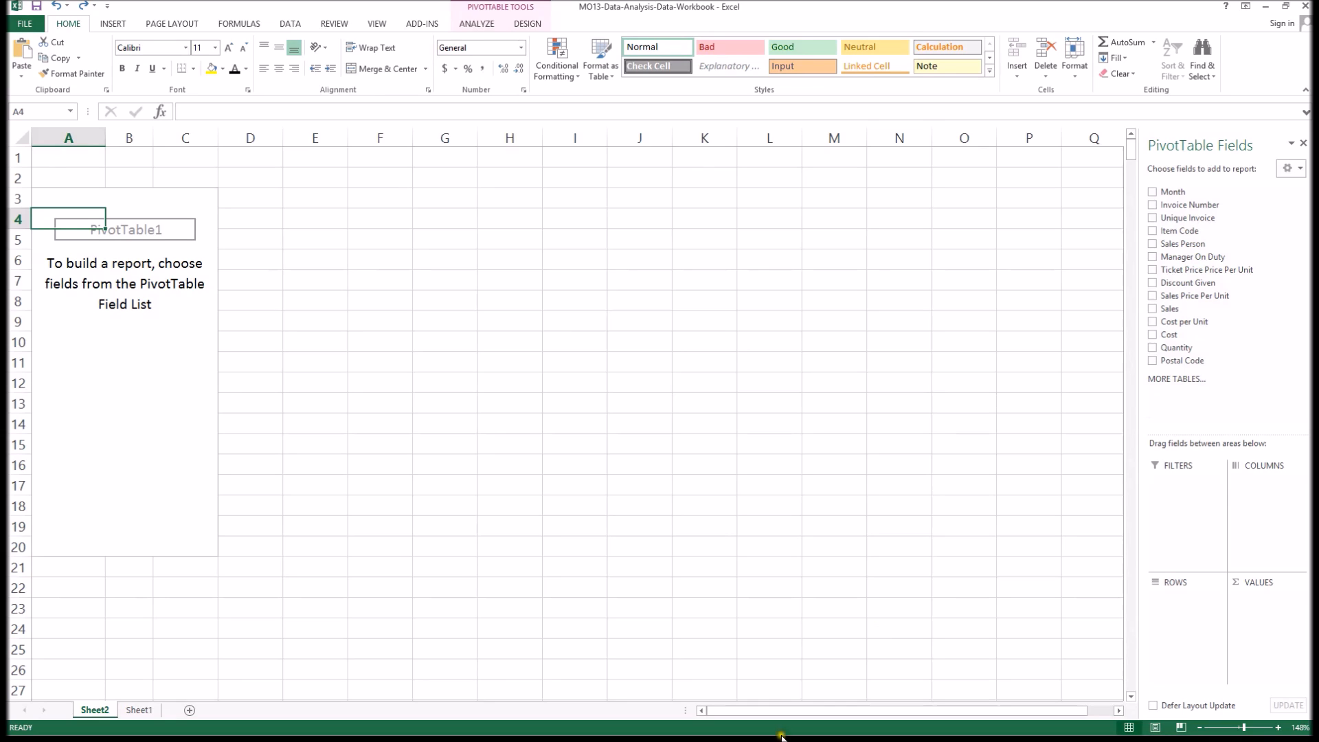
pyautogui.click(185, 362)
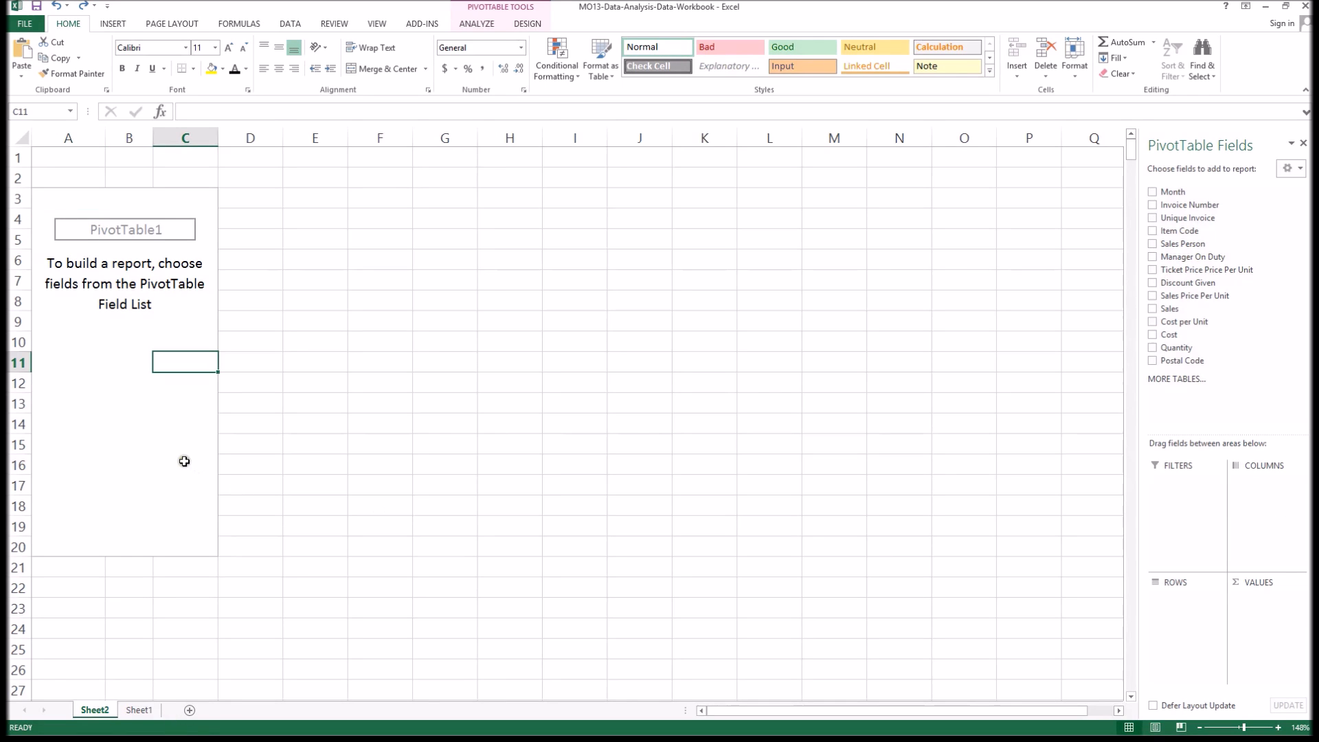
# Step: Insert a new column before Sales Price Per Unit on Sheet1 and give it the heading Discount
pyautogui.click(139, 712)
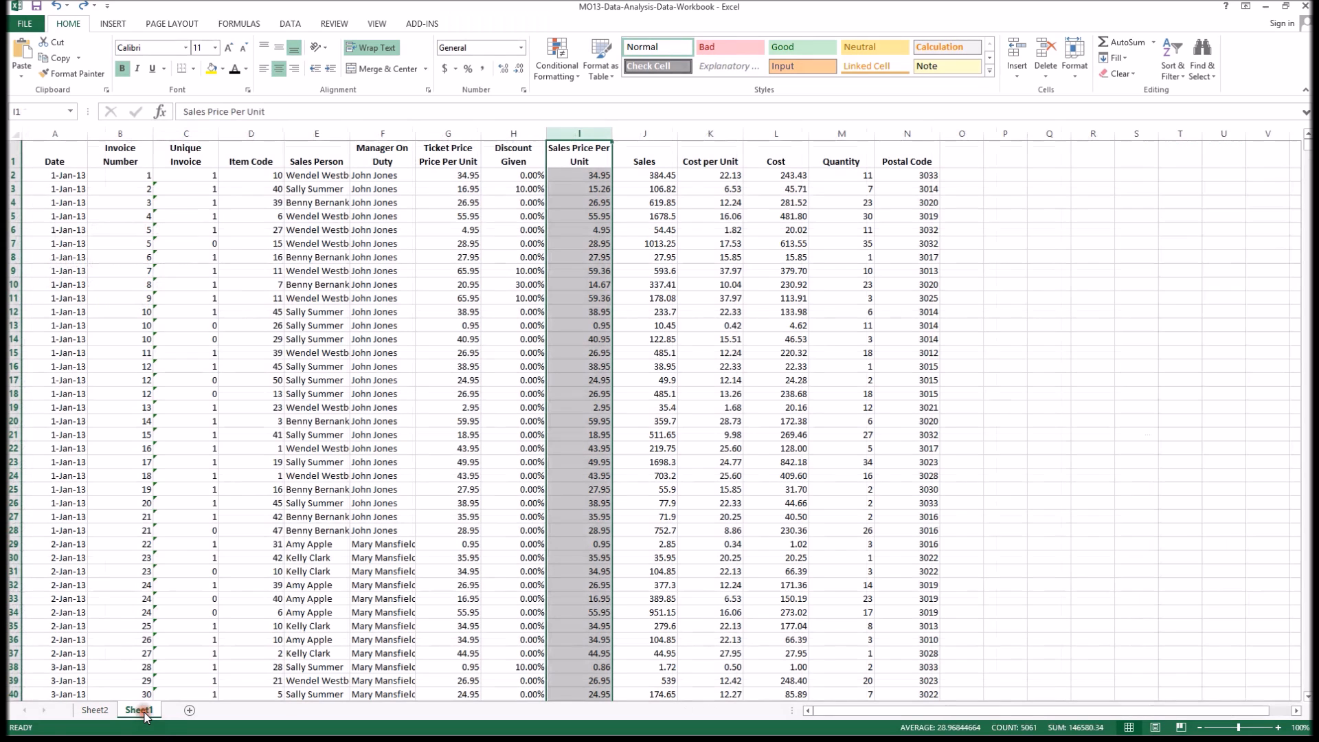
pyautogui.click(599, 154)
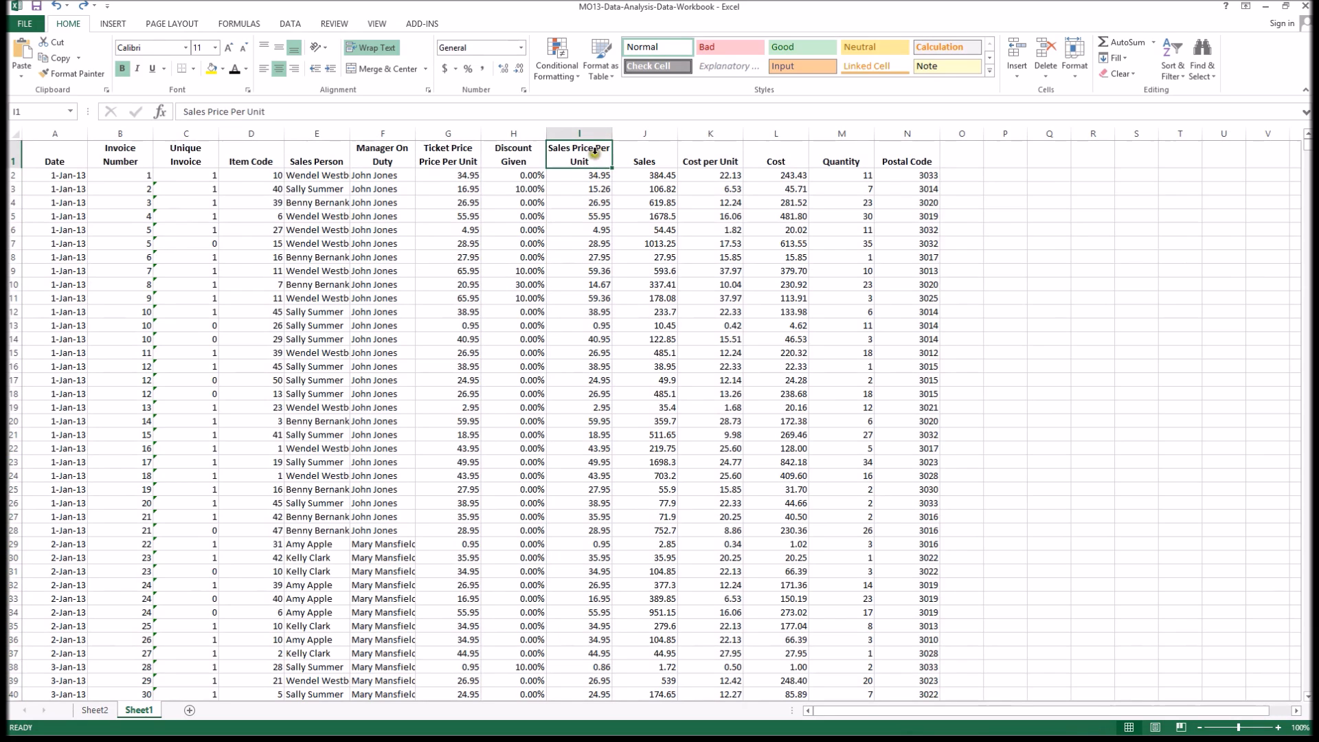
pyautogui.click(580, 132)
pyautogui.rightClick(581, 132)
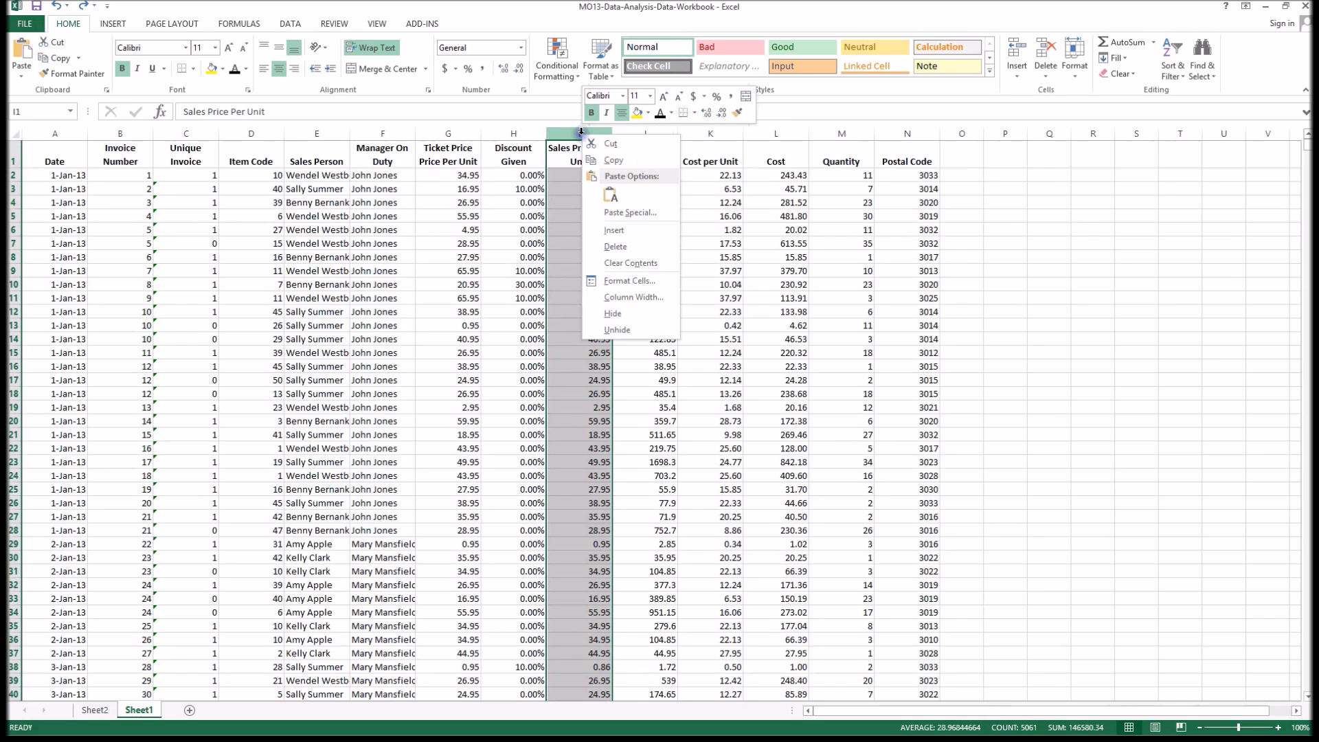
pyautogui.click(614, 230)
pyautogui.click(584, 157)
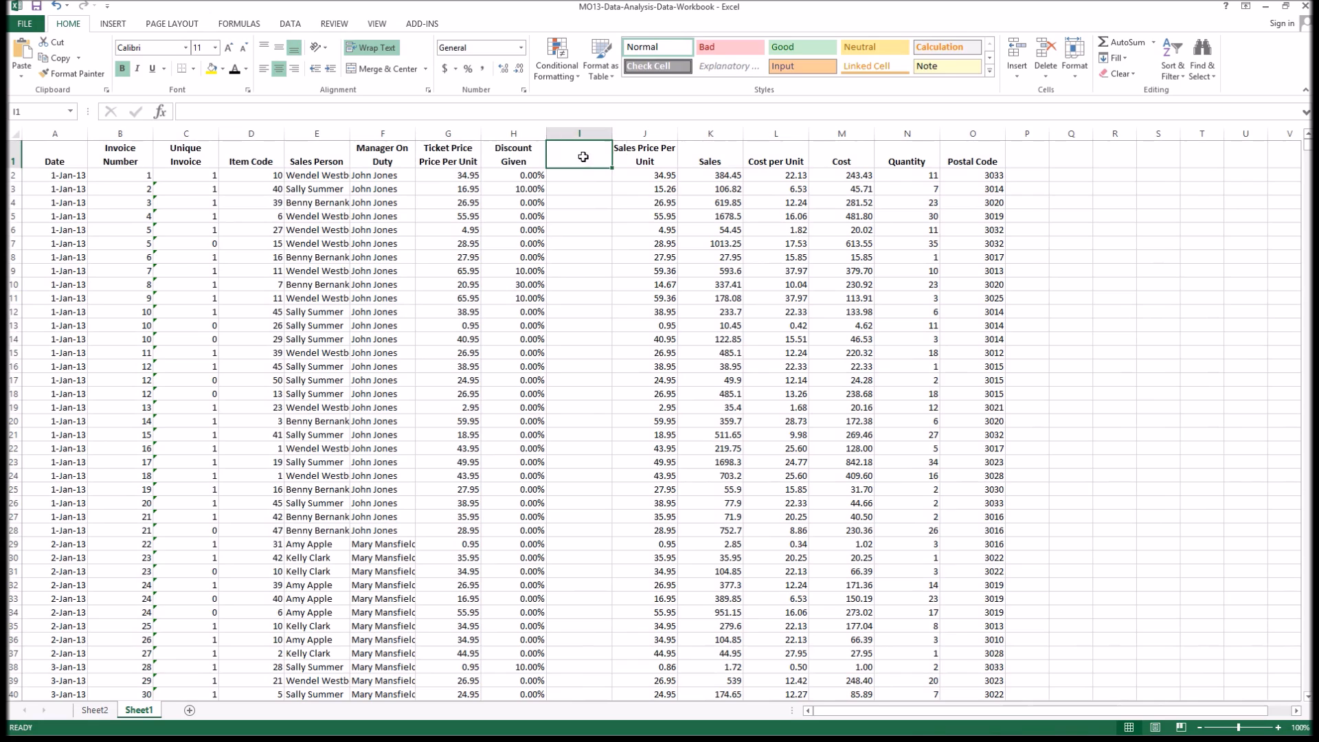
pyautogui.write('Discount')
pyautogui.press('Return')
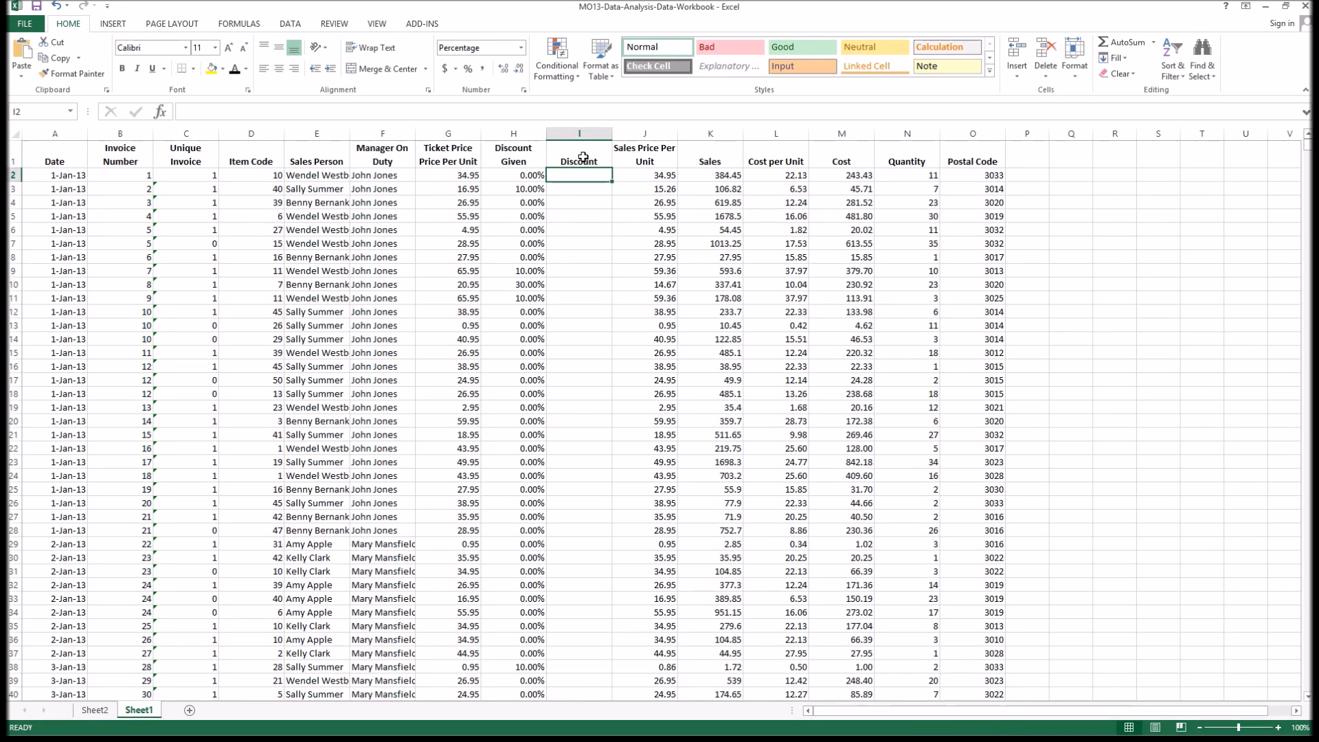
# Step: Enter the formula =G2*H2*N2 in I2 to multiply ticket price, discount given and quantity
pyautogui.write('=')
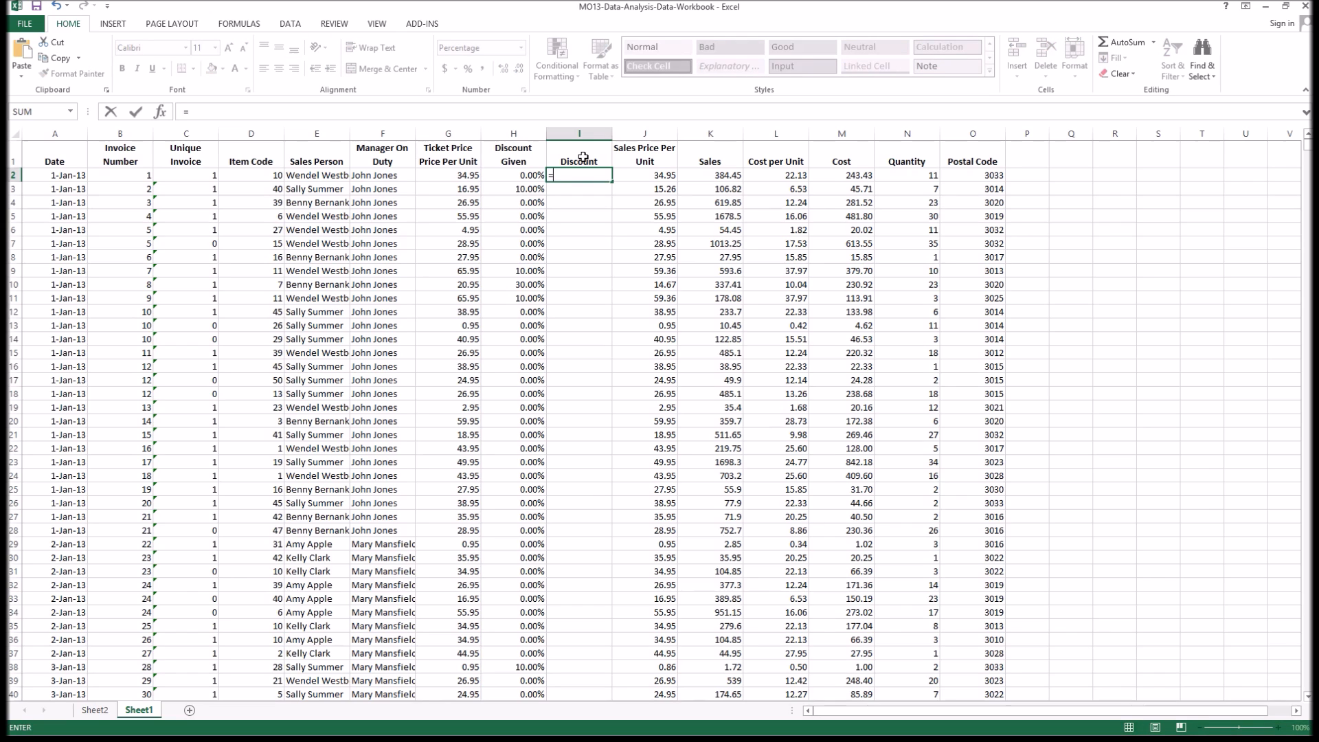
pyautogui.click(465, 180)
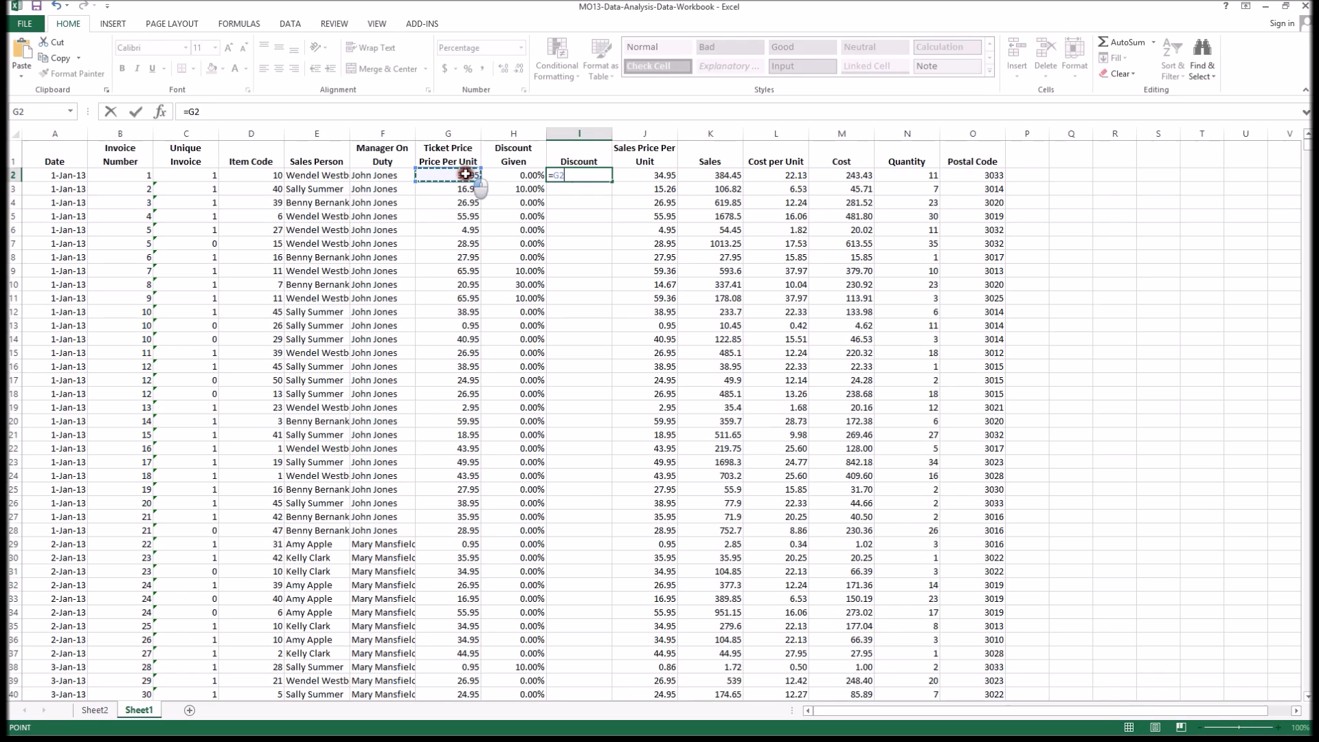
pyautogui.click(313, 108)
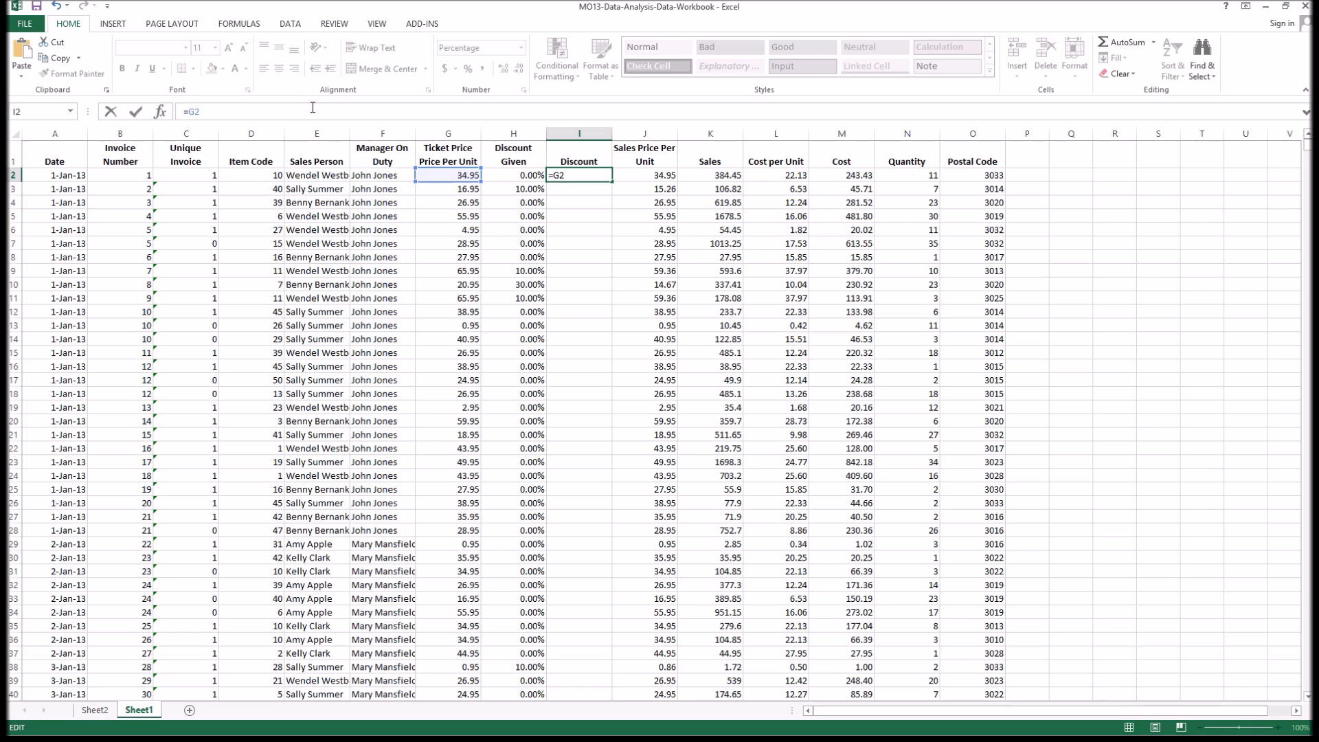
pyautogui.write('*')
pyautogui.click(523, 177)
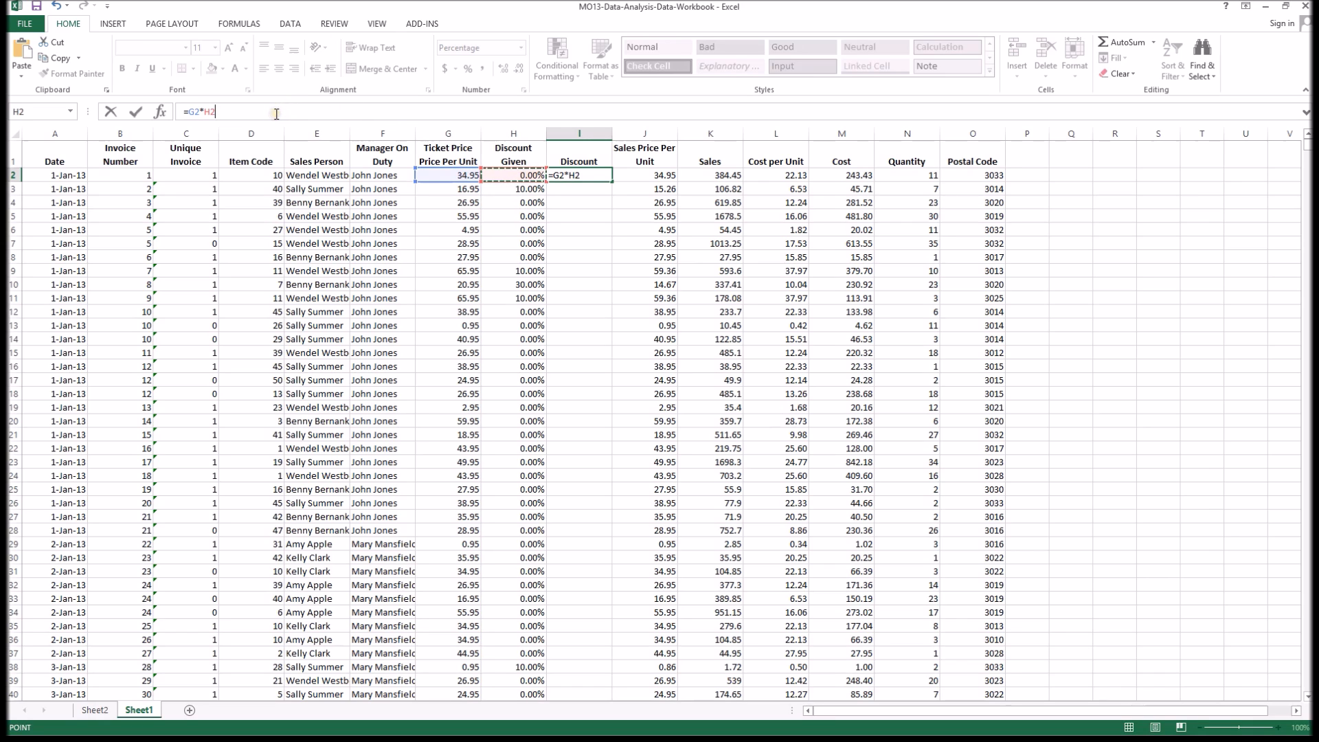
pyautogui.write('*')
pyautogui.click(915, 177)
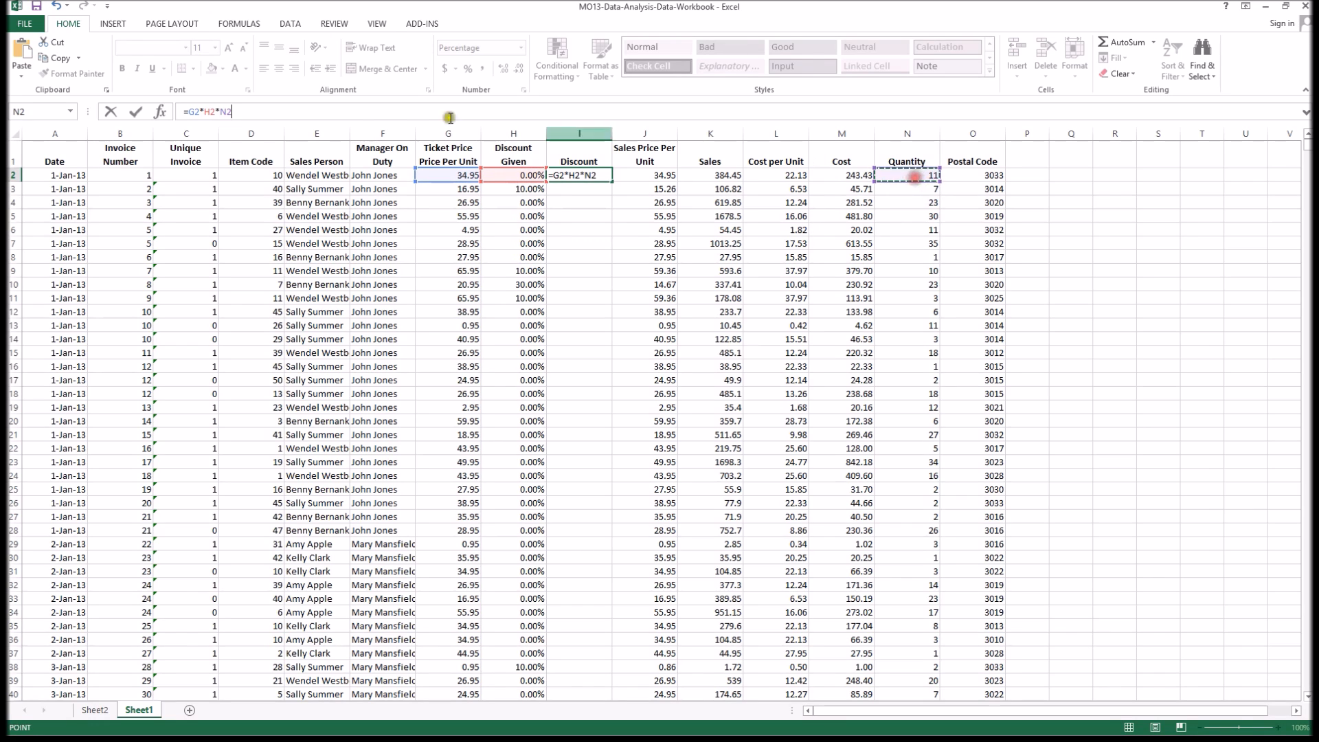
pyautogui.press('Return')
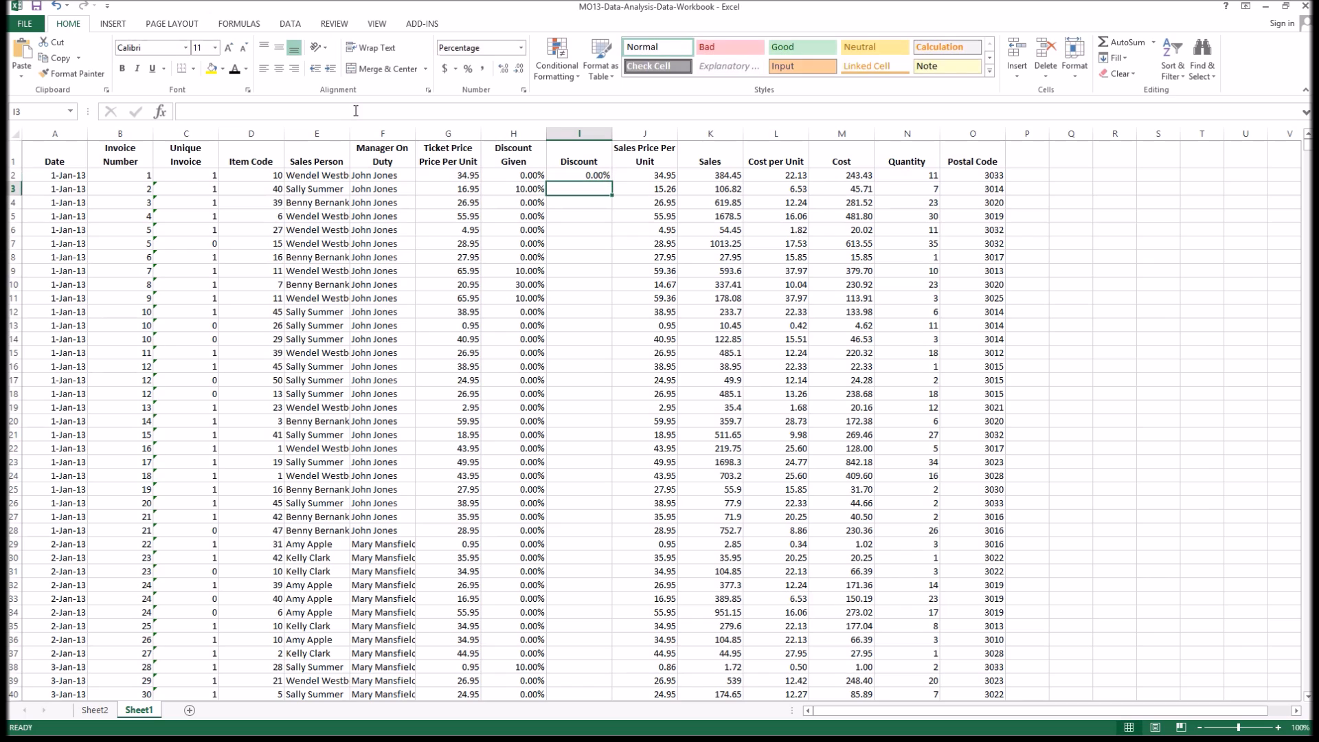
# Step: Format cell I2 as Currency with two decimal places and the $ symbol
pyautogui.click(598, 173)
pyautogui.rightClick(599, 173)
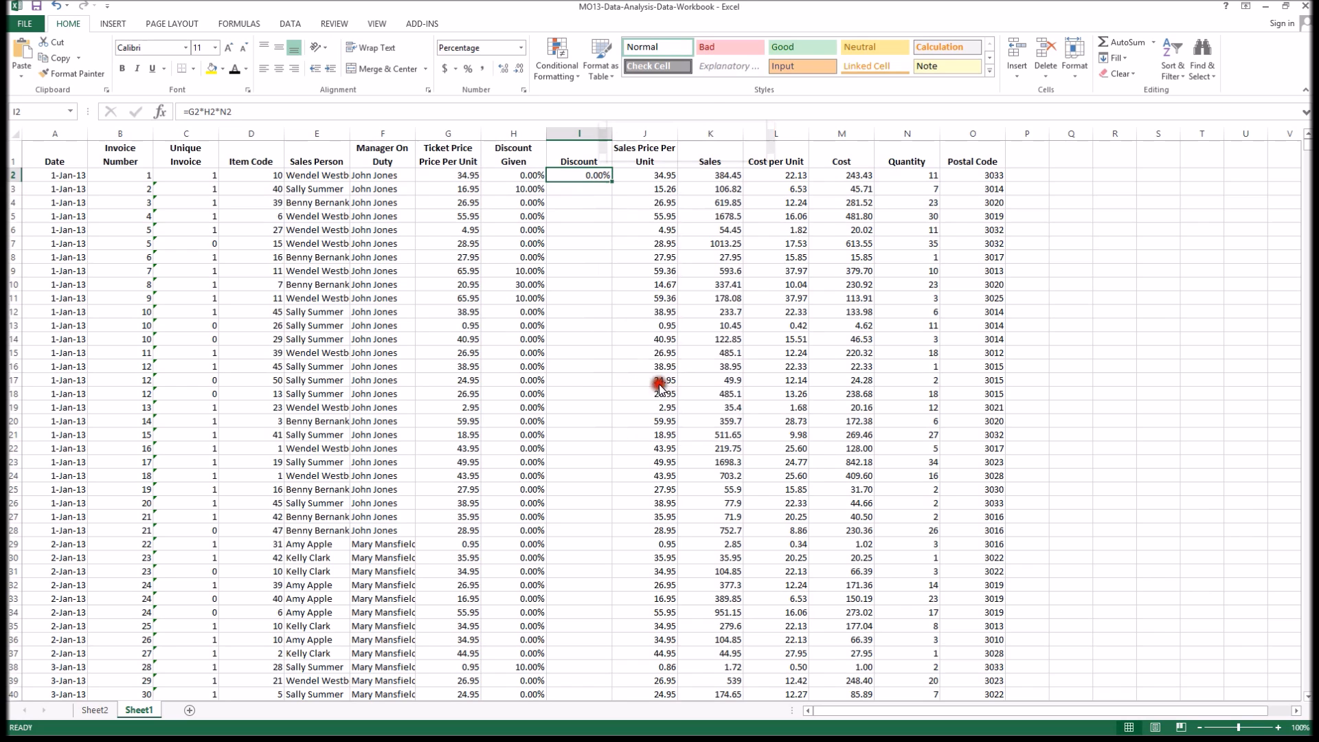
pyautogui.click(660, 385)
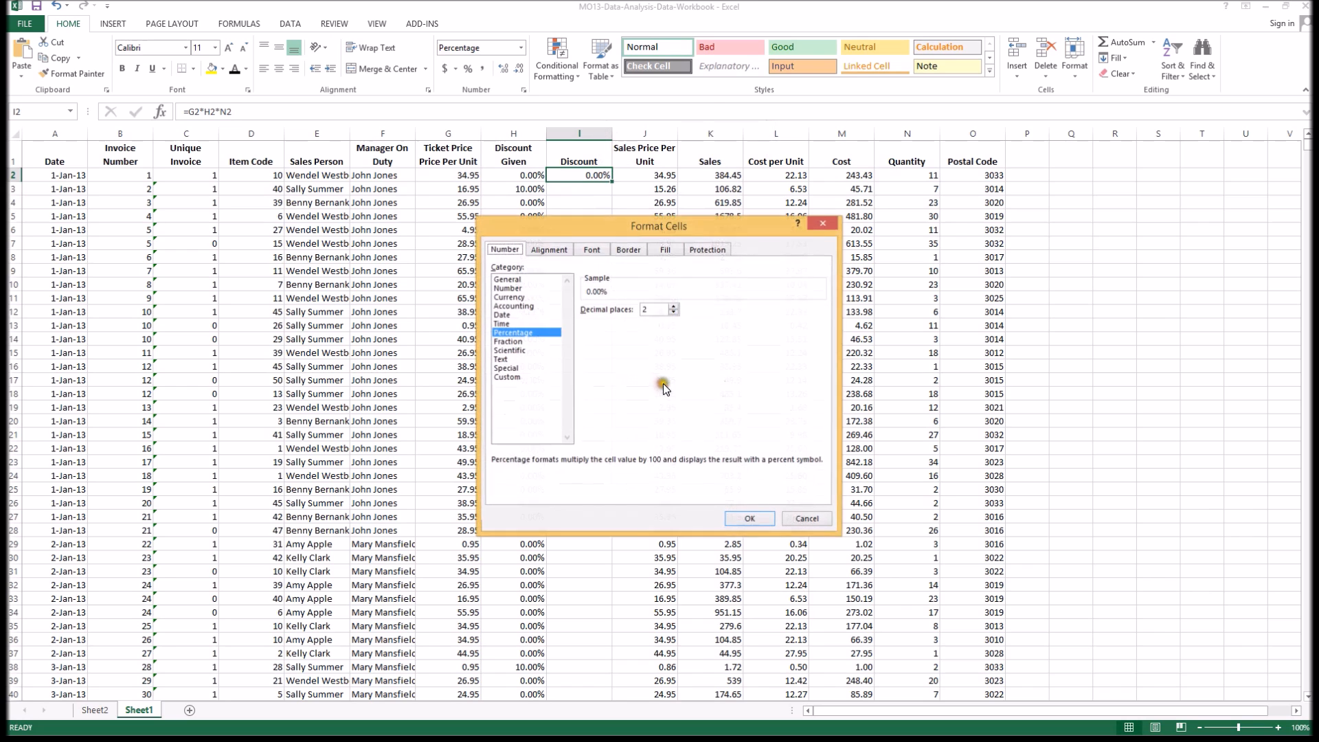
pyautogui.click(517, 297)
pyautogui.click(750, 518)
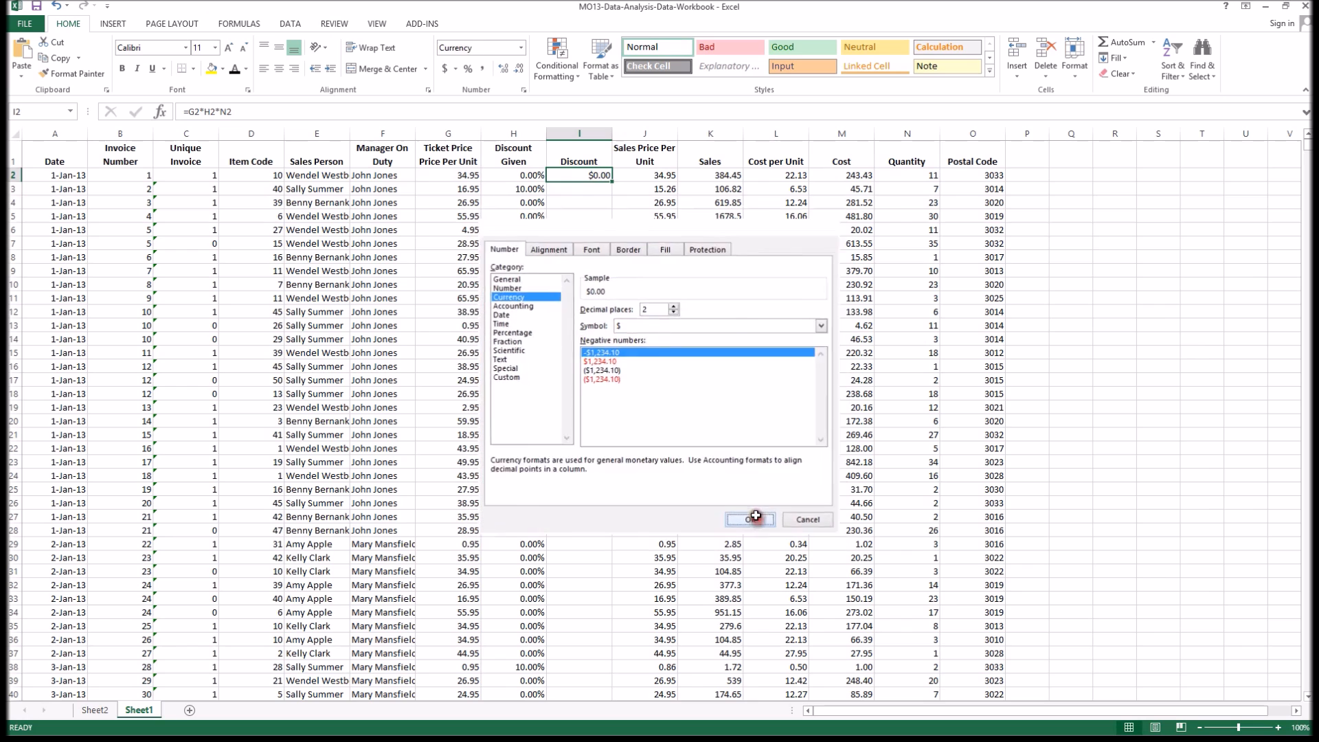
# Step: Fill the Discount formula from I2 down to the last data row, and return to the PivotTable on Sheet2
pyautogui.doubleClick(613, 181)
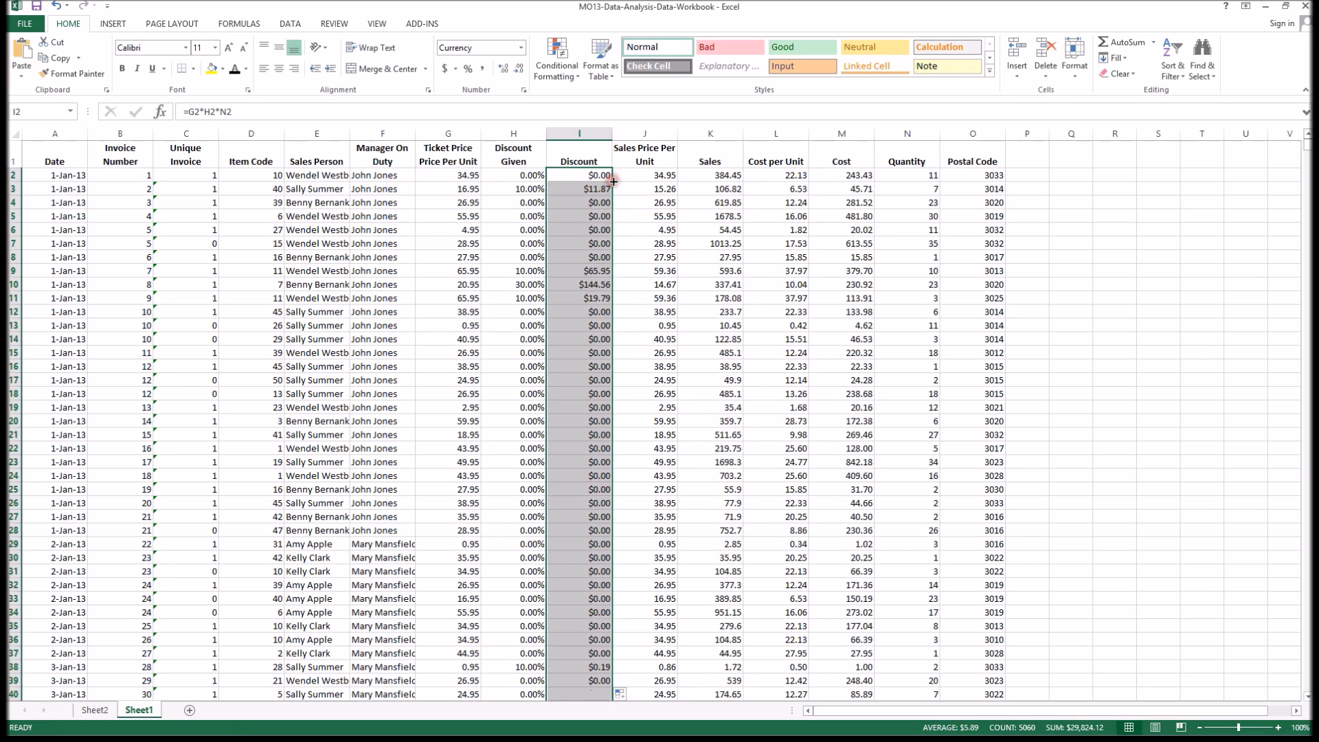
pyautogui.click(597, 176)
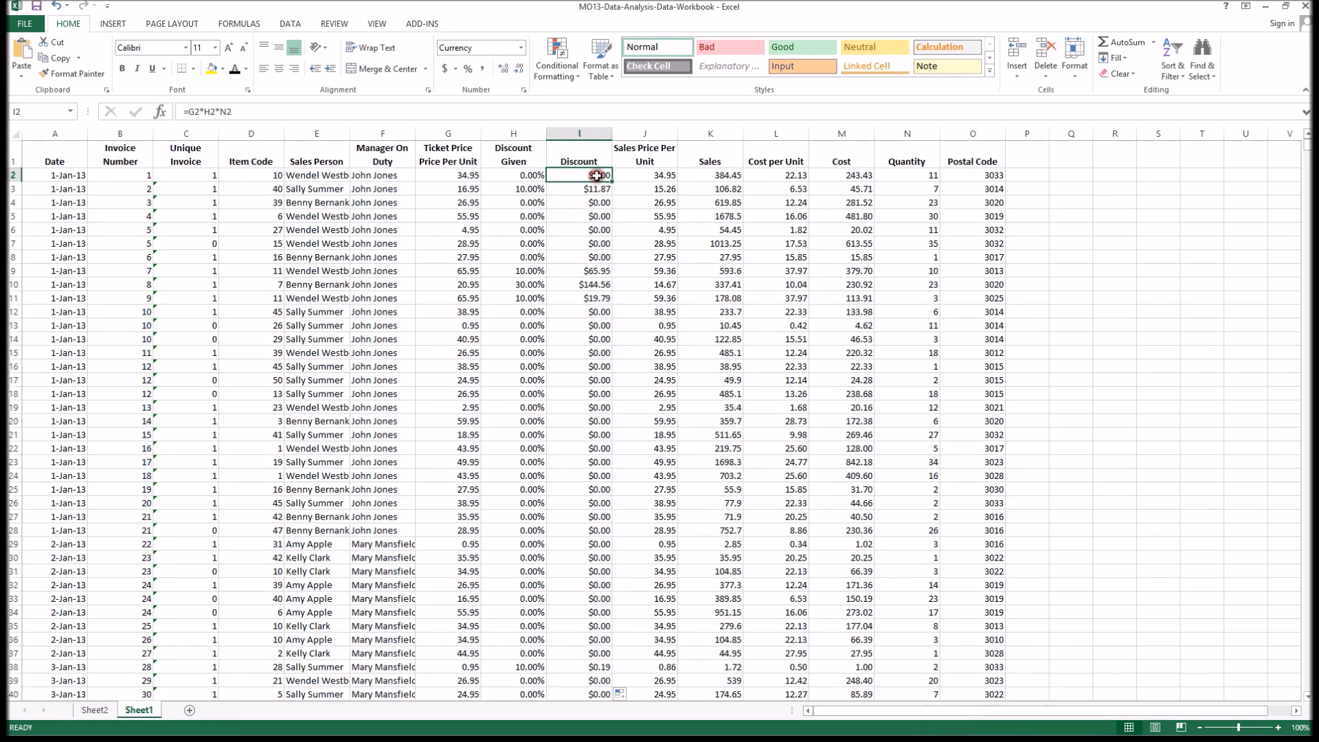
pyautogui.click(93, 711)
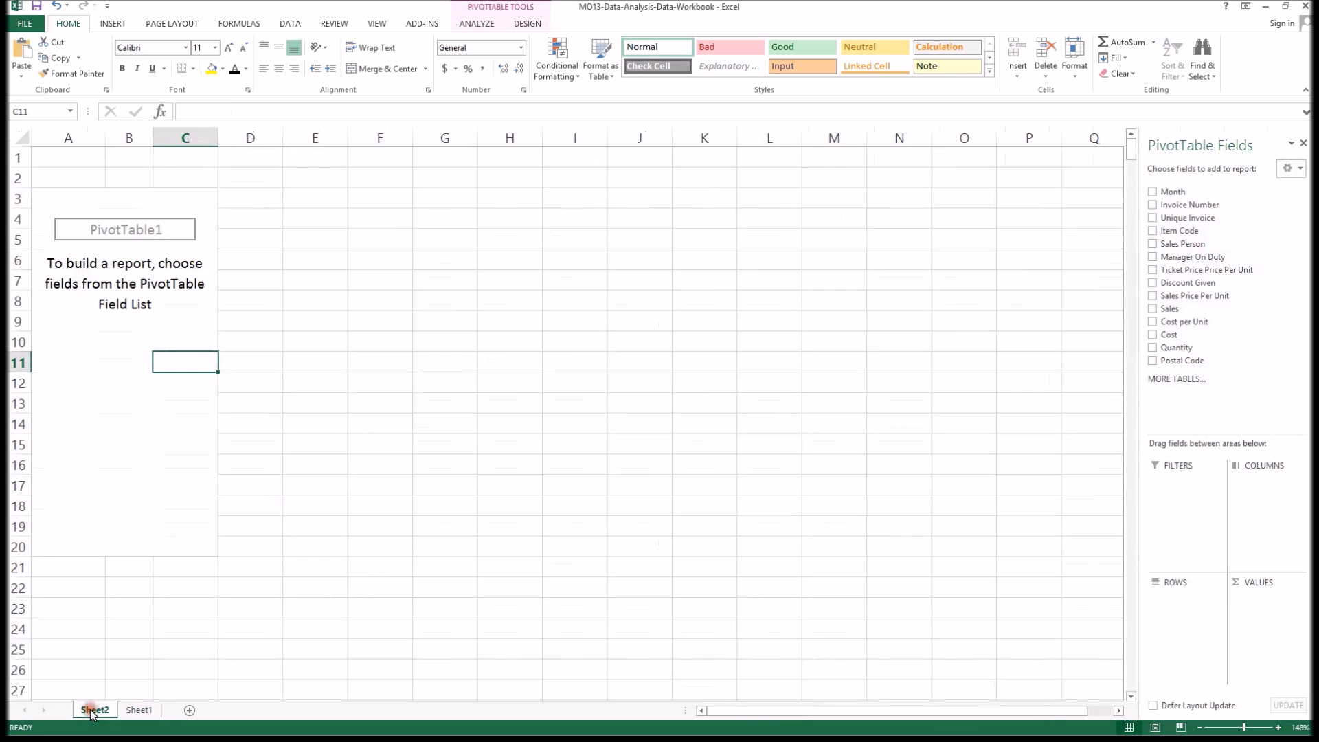
# Step: Refresh the empty PivotTable and build a report with Sales Person as rows and Discount as summed values
pyautogui.click(168, 255)
pyautogui.rightClick(168, 255)
pyautogui.click(235, 298)
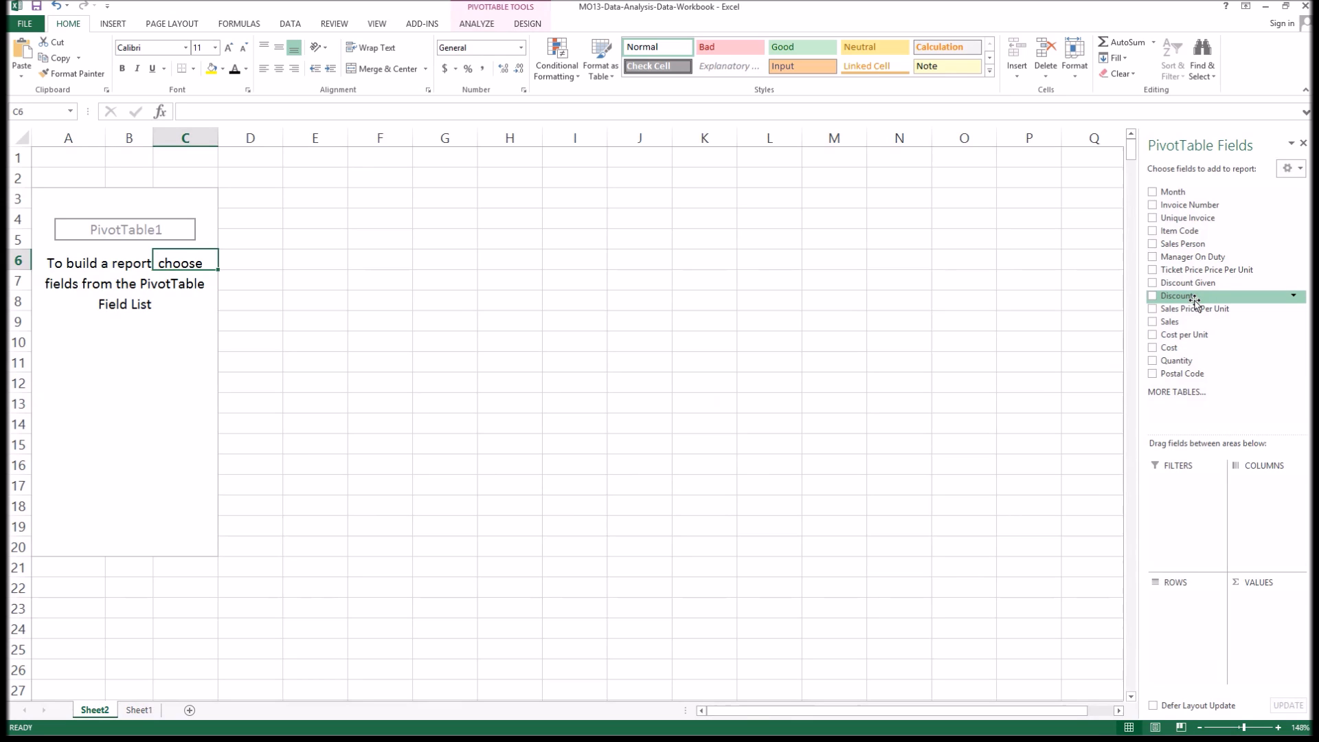
pyautogui.click(1152, 246)
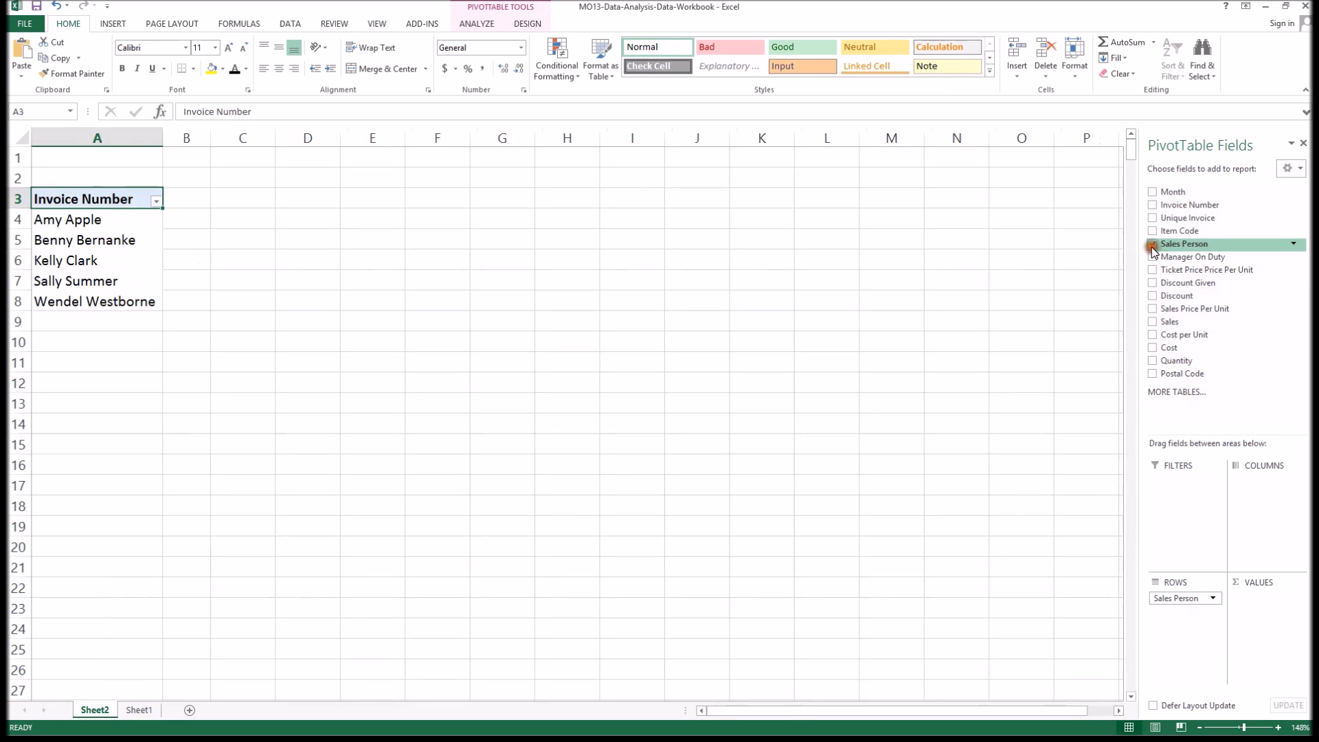
pyautogui.click(1152, 297)
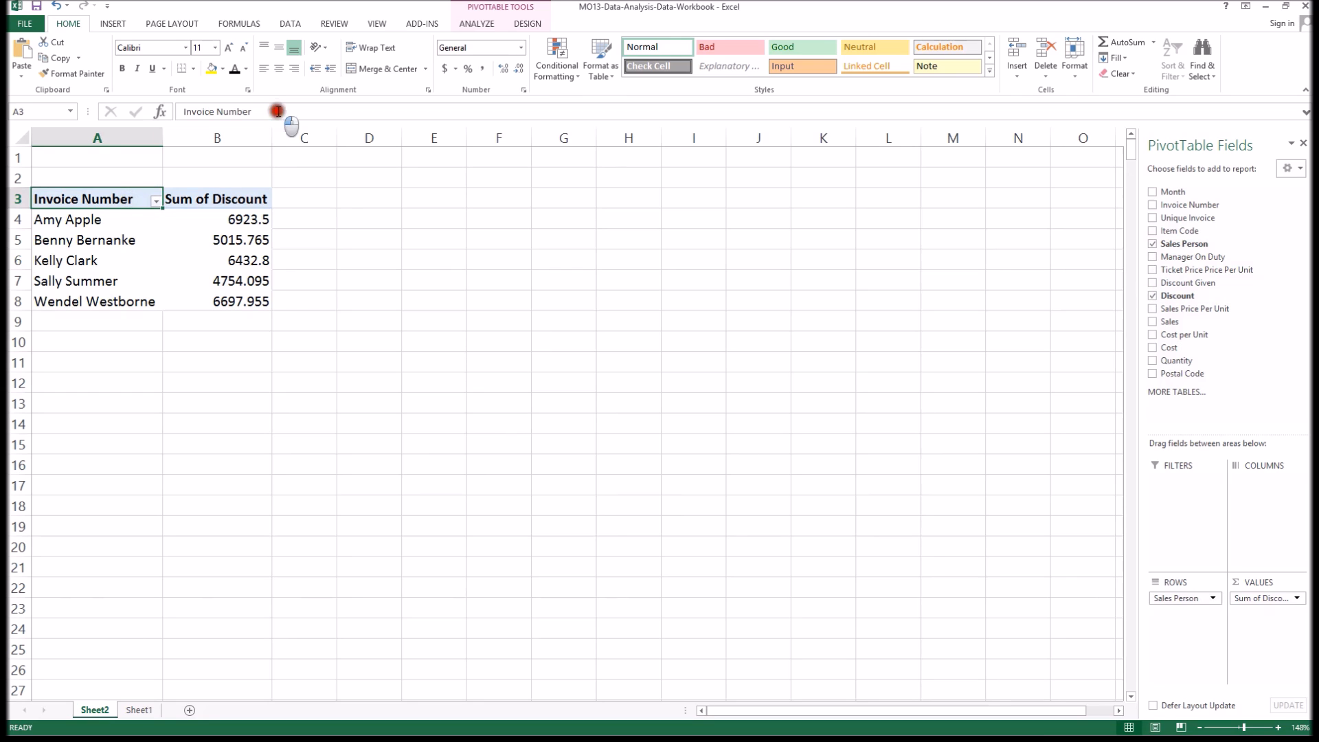
# Step: Rename the PivotTable's column headings in A3 and B3 as Sales Person and Discount
pyautogui.moveTo(278, 112); pyautogui.dragTo(19, 103)
pyautogui.write('Sales Person')
pyautogui.press('Tab')
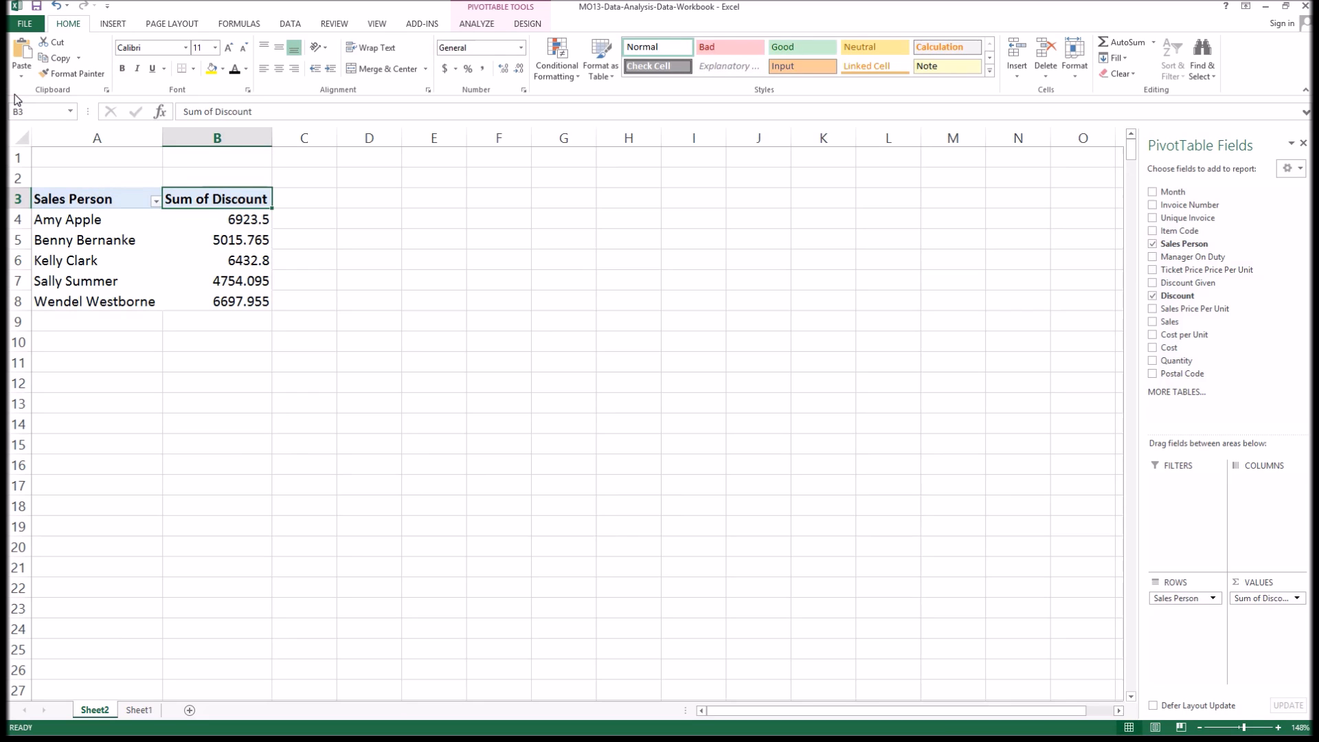
pyautogui.moveTo(218, 112); pyautogui.dragTo(145, 111)
pyautogui.write('D')
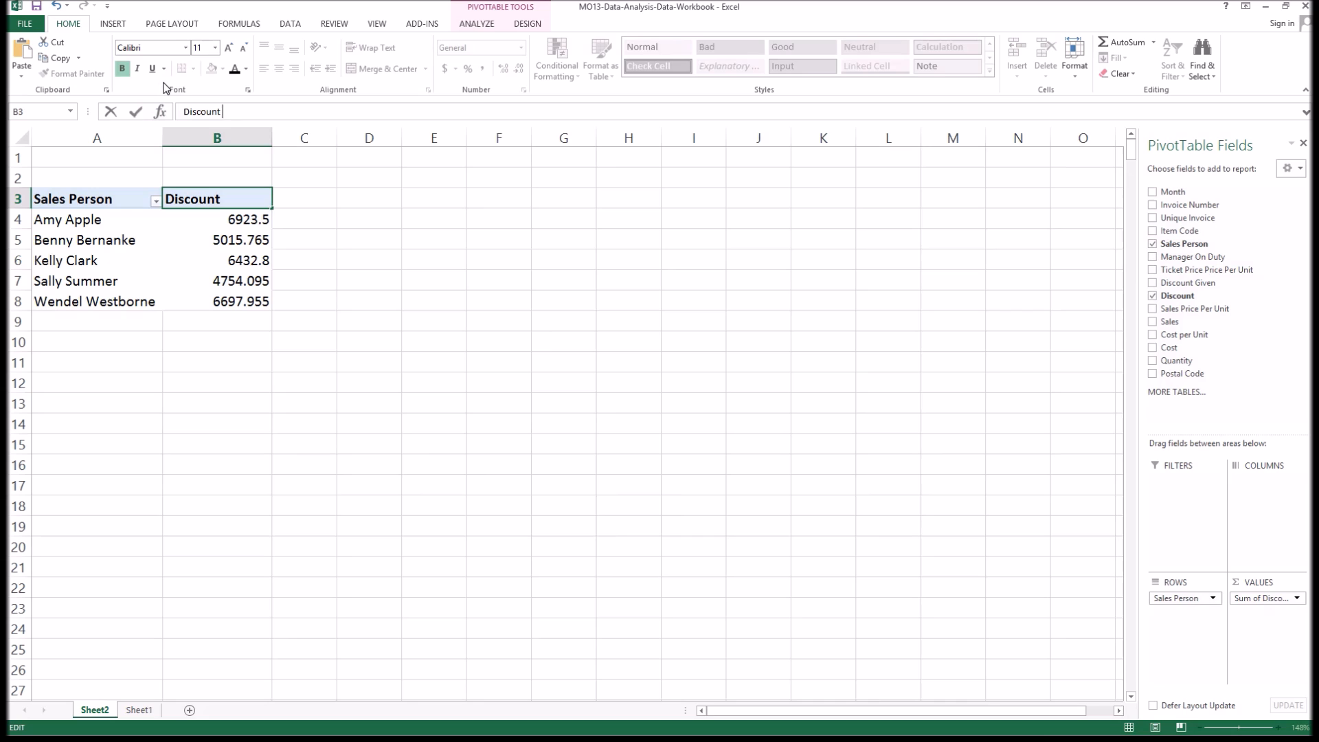
pyautogui.press('Return')
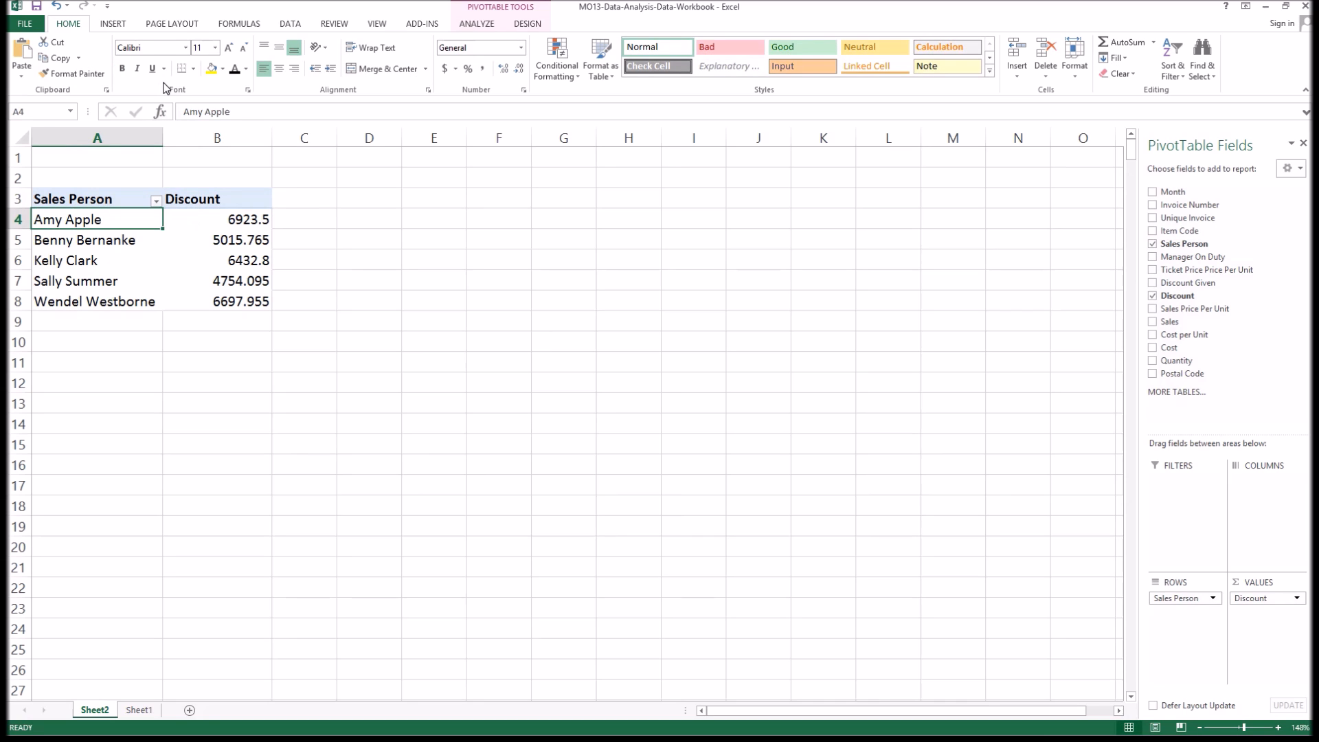
# Step: Set the number format of the PivotTable's Discount values to Currency with 0 decimal places and the $ symbol
pyautogui.click(209, 217)
pyautogui.rightClick(209, 218)
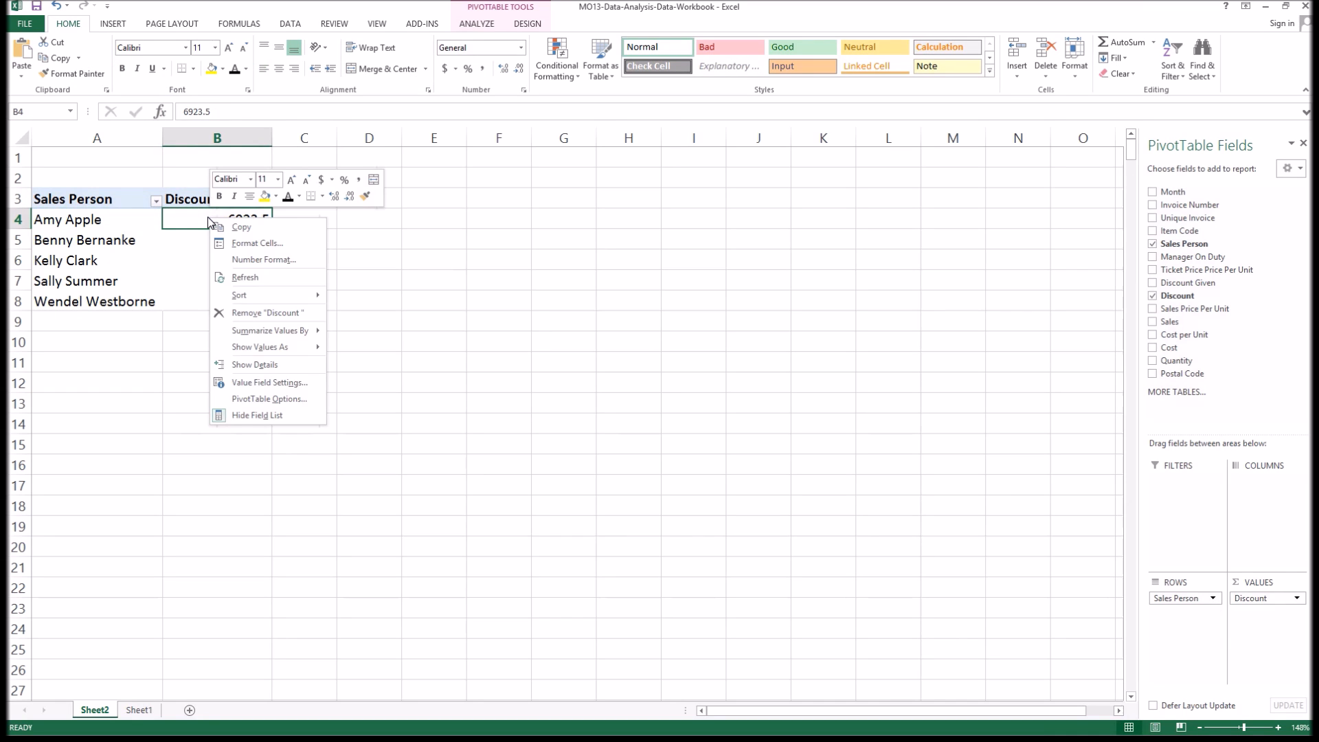
pyautogui.click(248, 260)
pyautogui.click(110, 168)
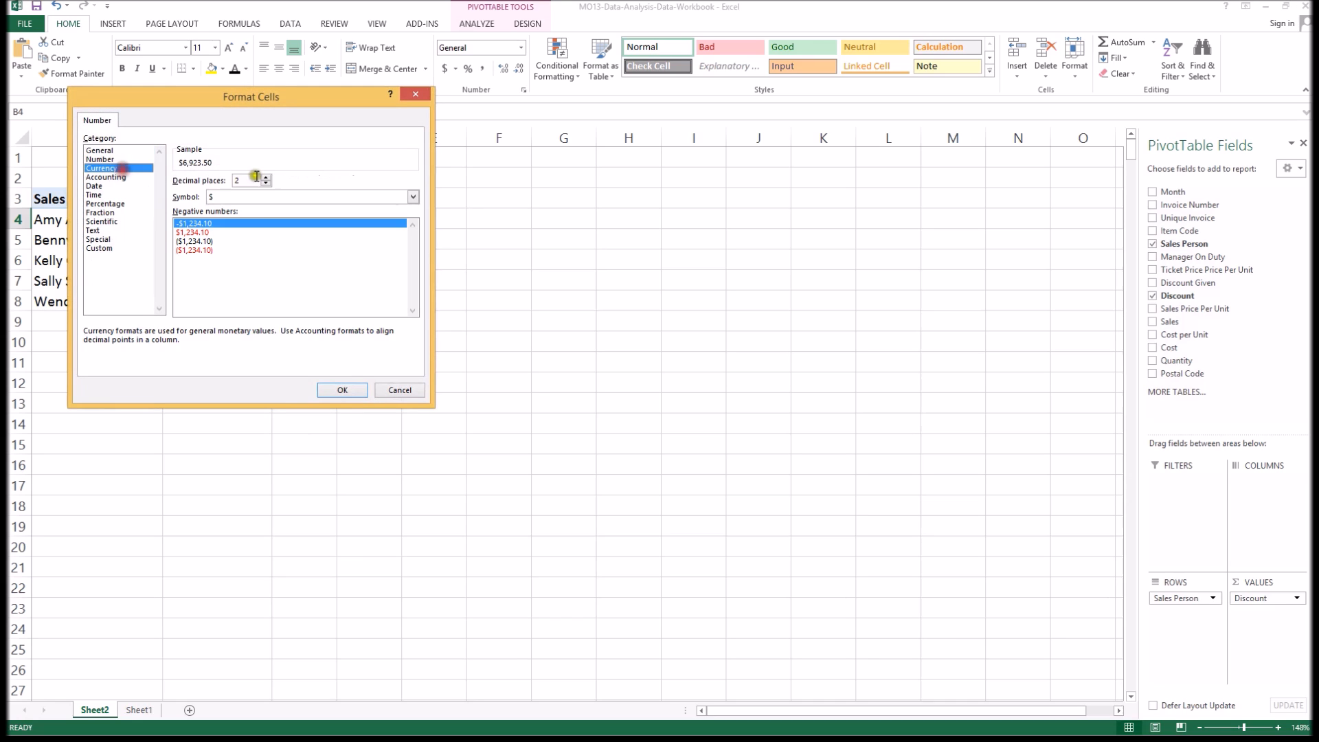
pyautogui.click(265, 183)
pyautogui.click(266, 183)
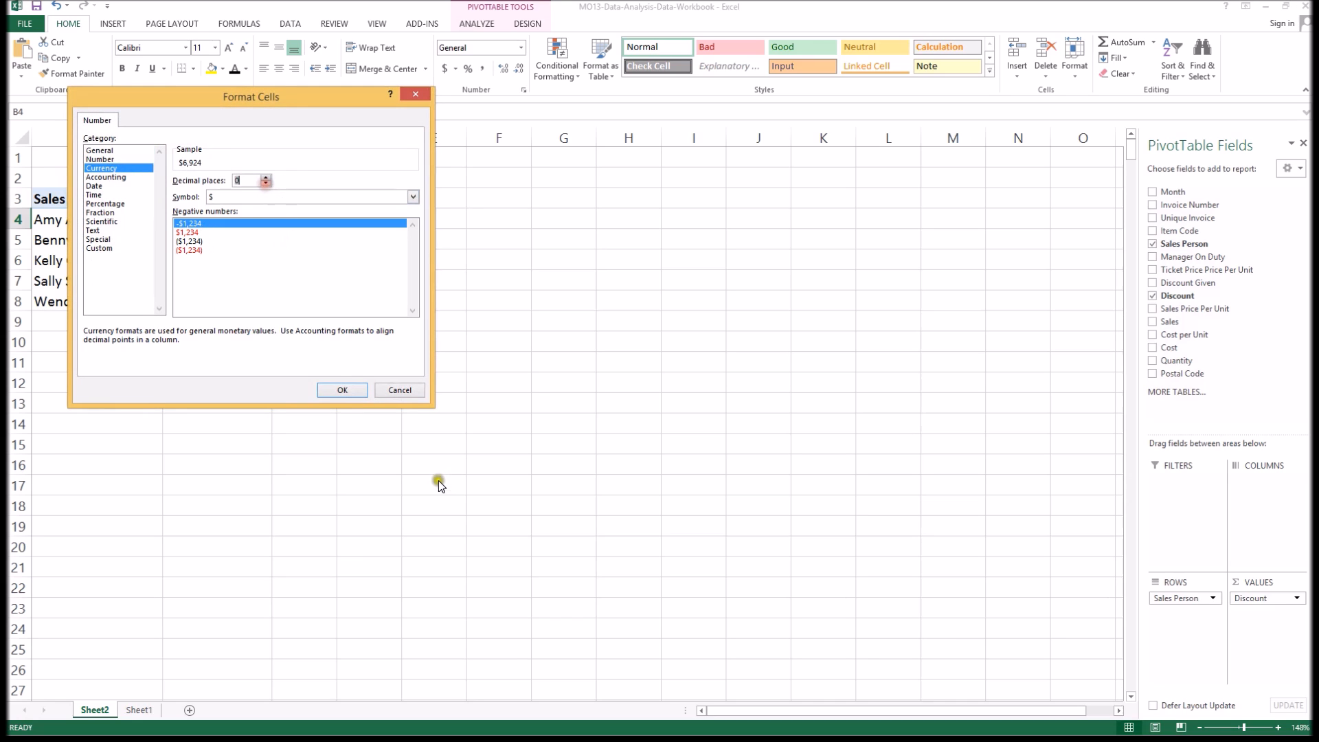
pyautogui.click(341, 390)
# Step: Sort the salespeople in the PivotTable by Discount from largest to smallest
pyautogui.rightClick(200, 217)
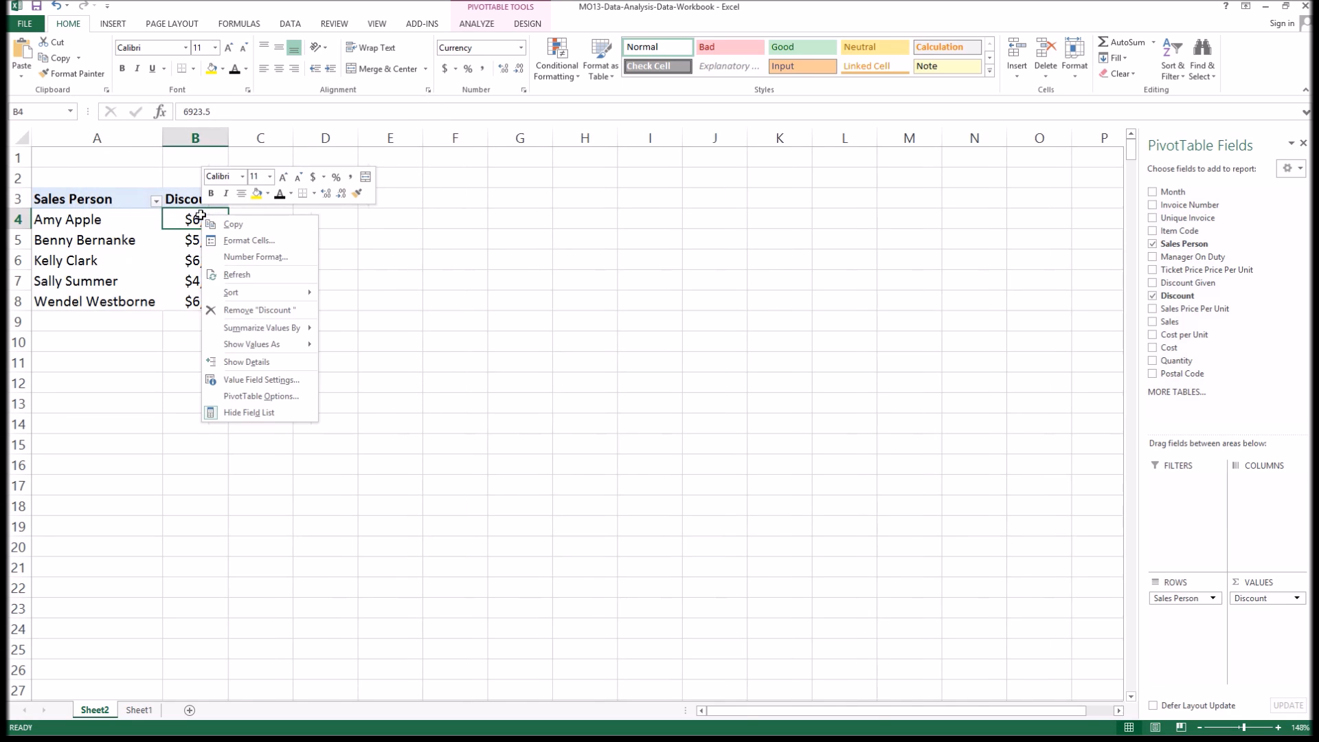
pyautogui.moveTo(256, 292)
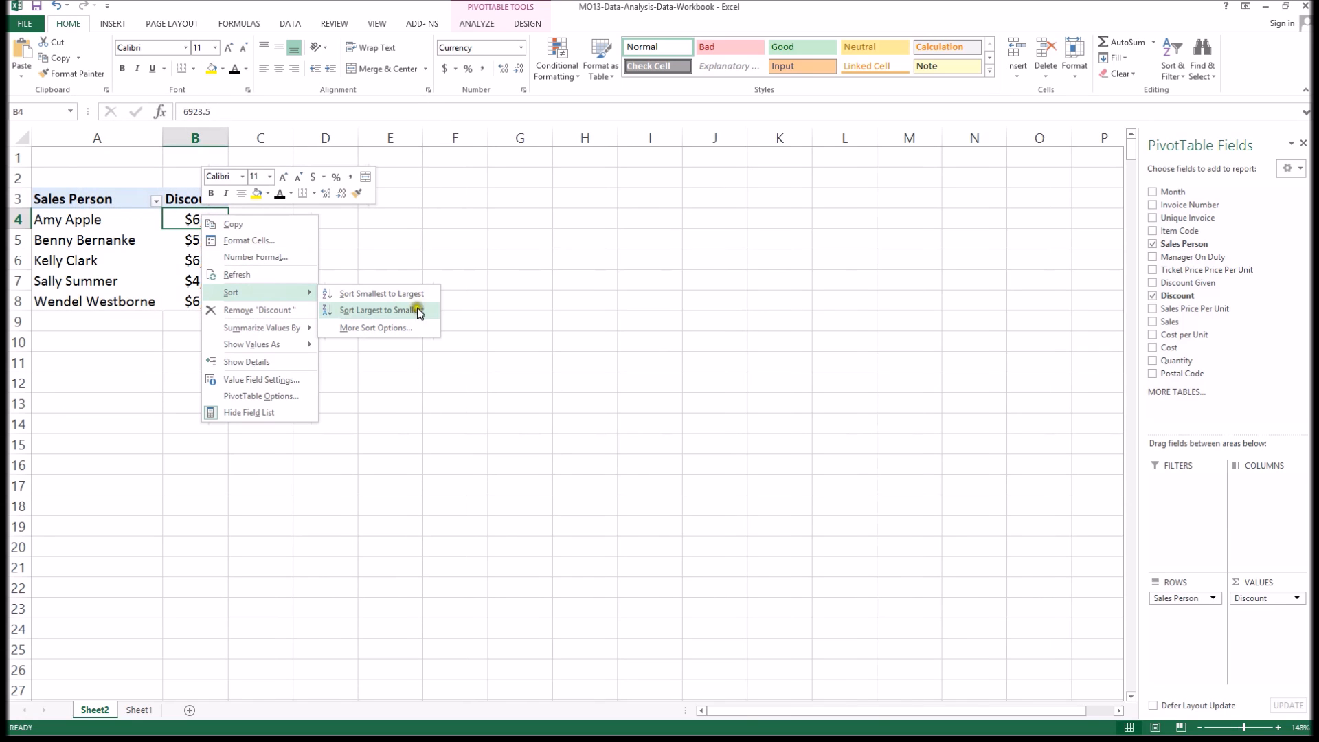
pyautogui.click(429, 312)
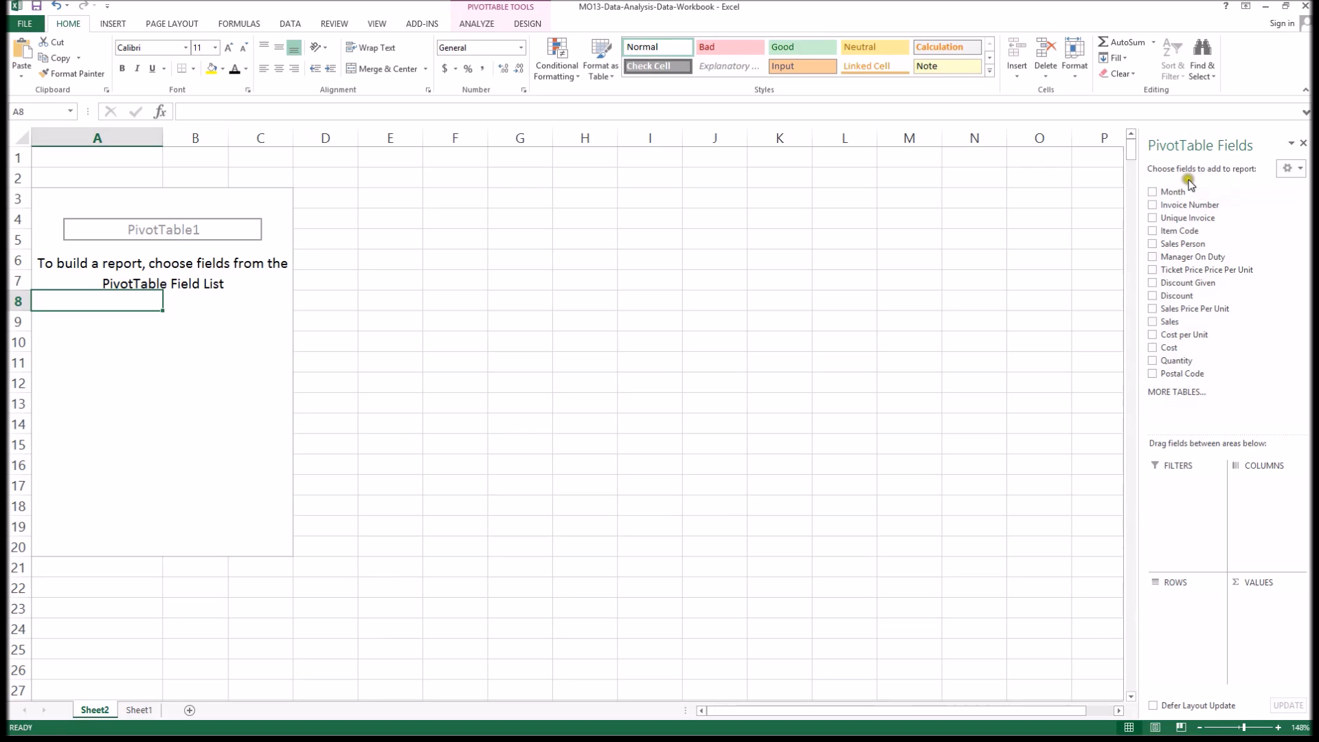
# Step: Build a PivotTable report of summed Sales by Month and rename its headings in A3 and B3 as Month and Sales
pyautogui.click(1154, 193)
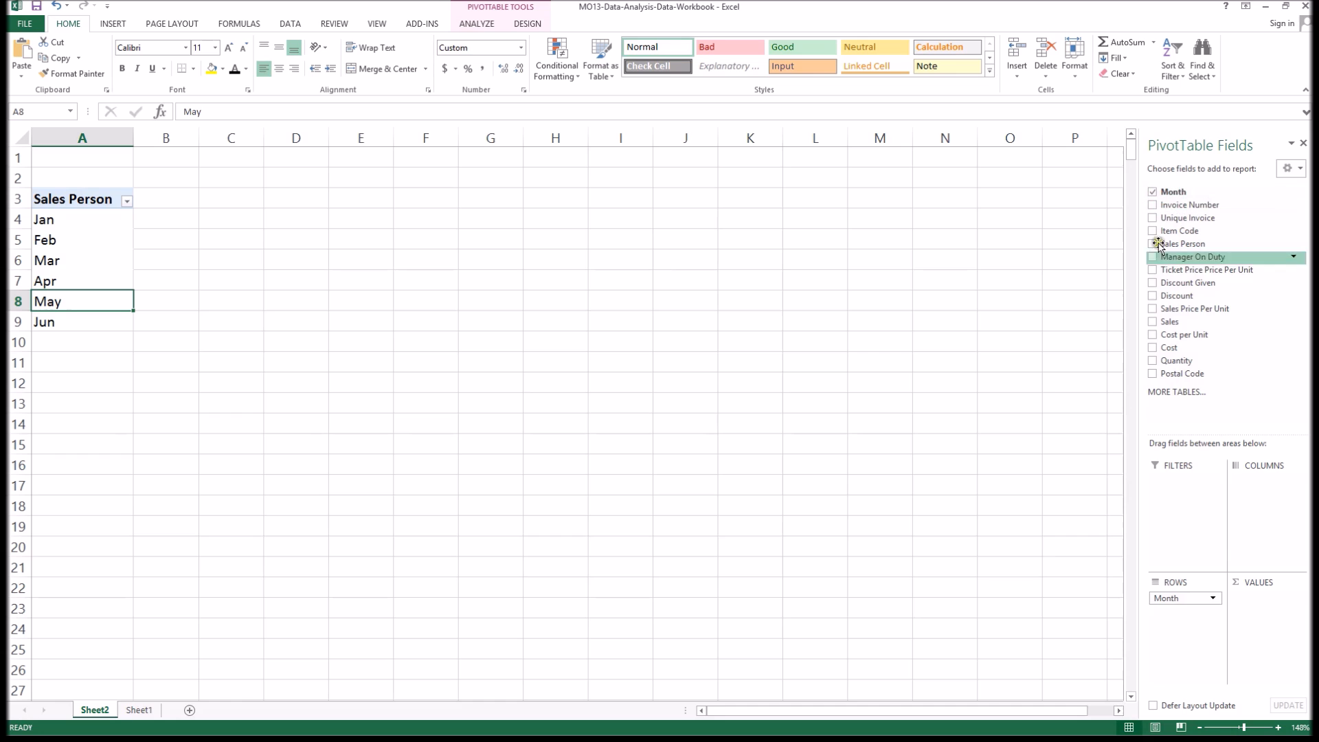
pyautogui.click(1157, 323)
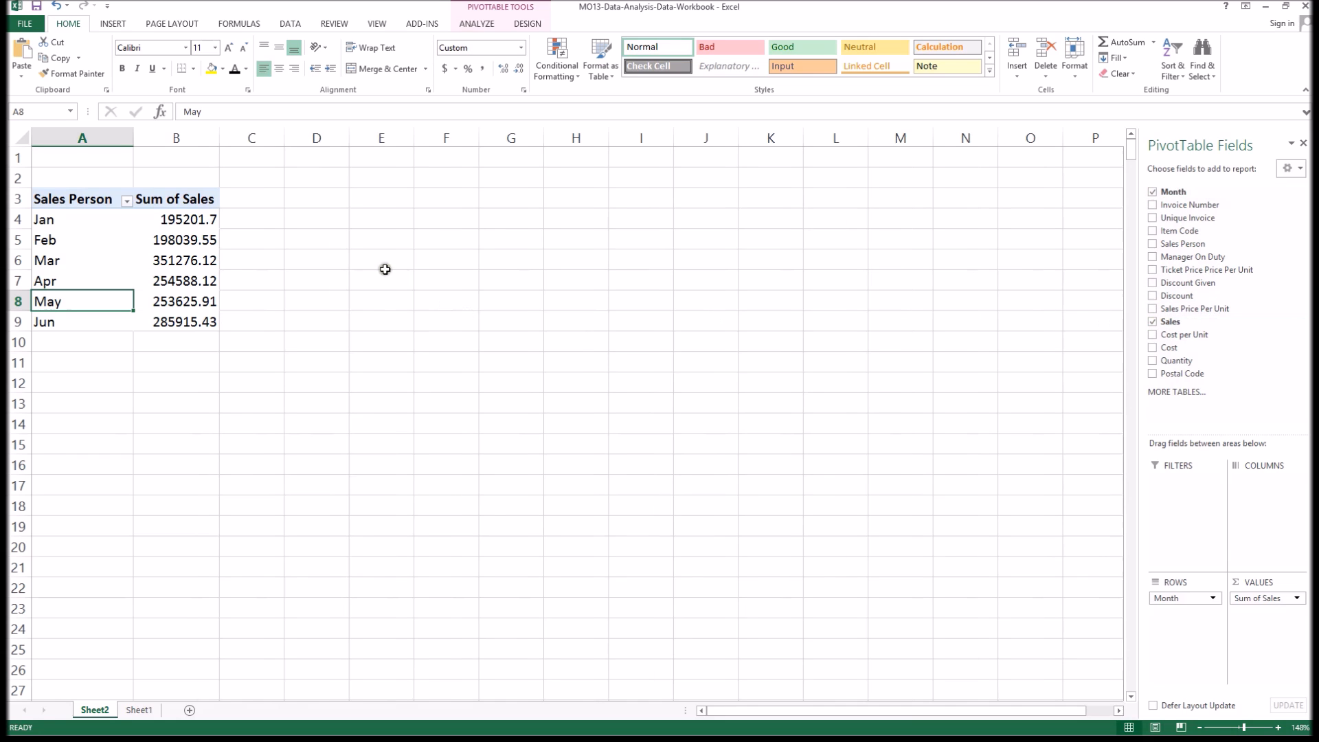
pyautogui.click(100, 197)
pyautogui.moveTo(267, 110); pyautogui.dragTo(180, 112)
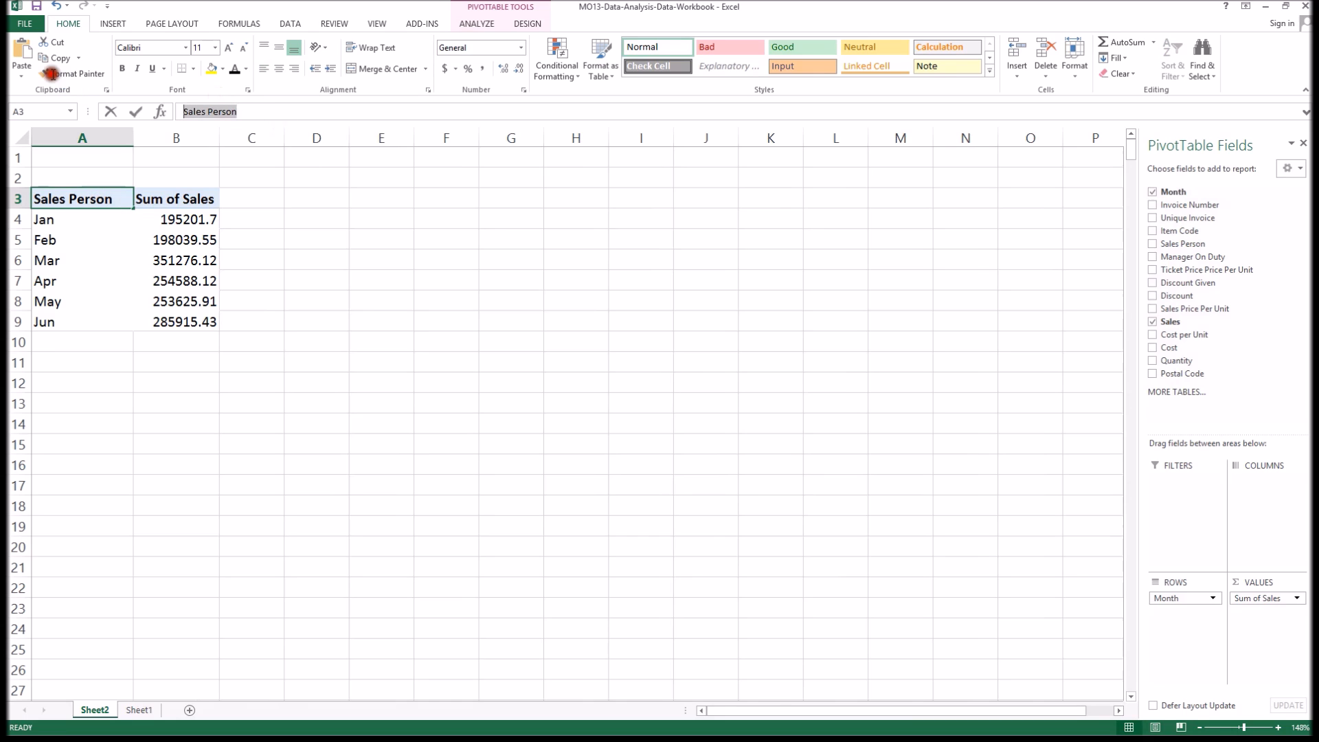
pyautogui.write('Month')
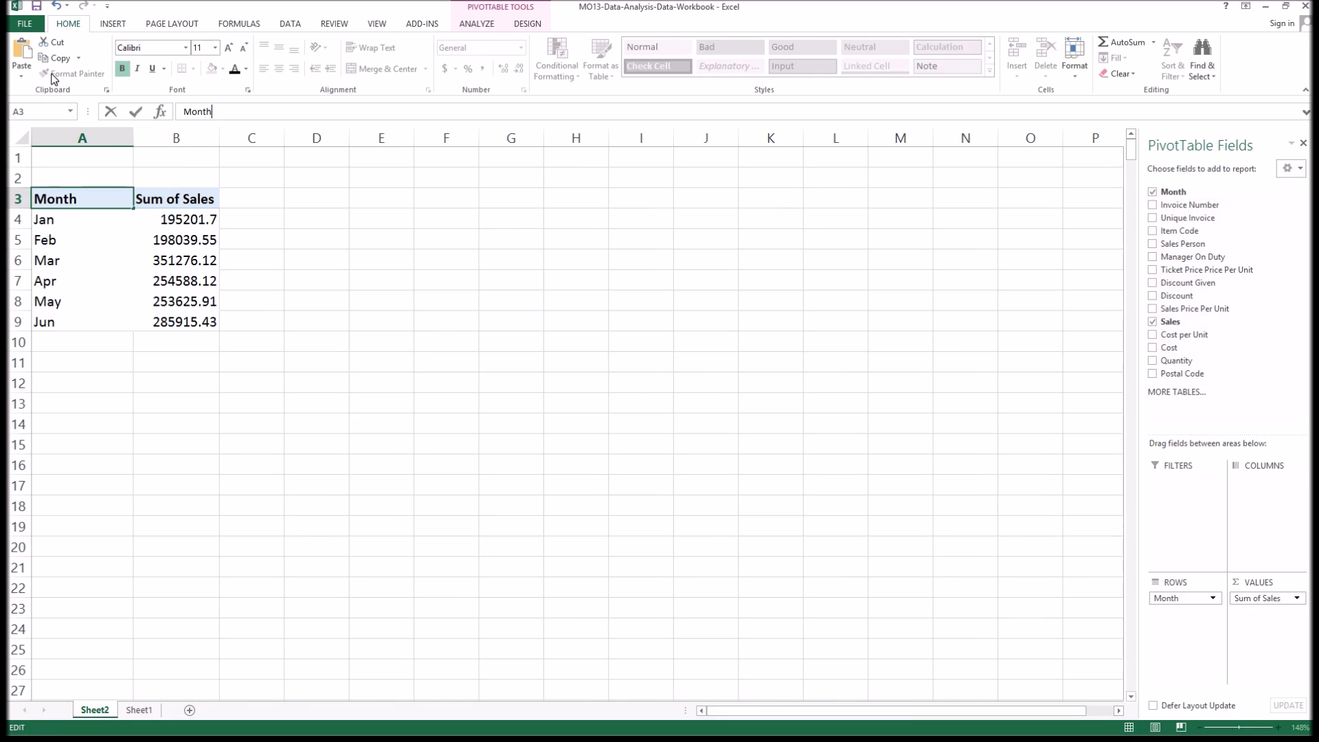
pyautogui.press('Tab')
pyautogui.click(62, 74)
pyautogui.moveTo(215, 112); pyautogui.dragTo(154, 112)
pyautogui.press('BackSpace')
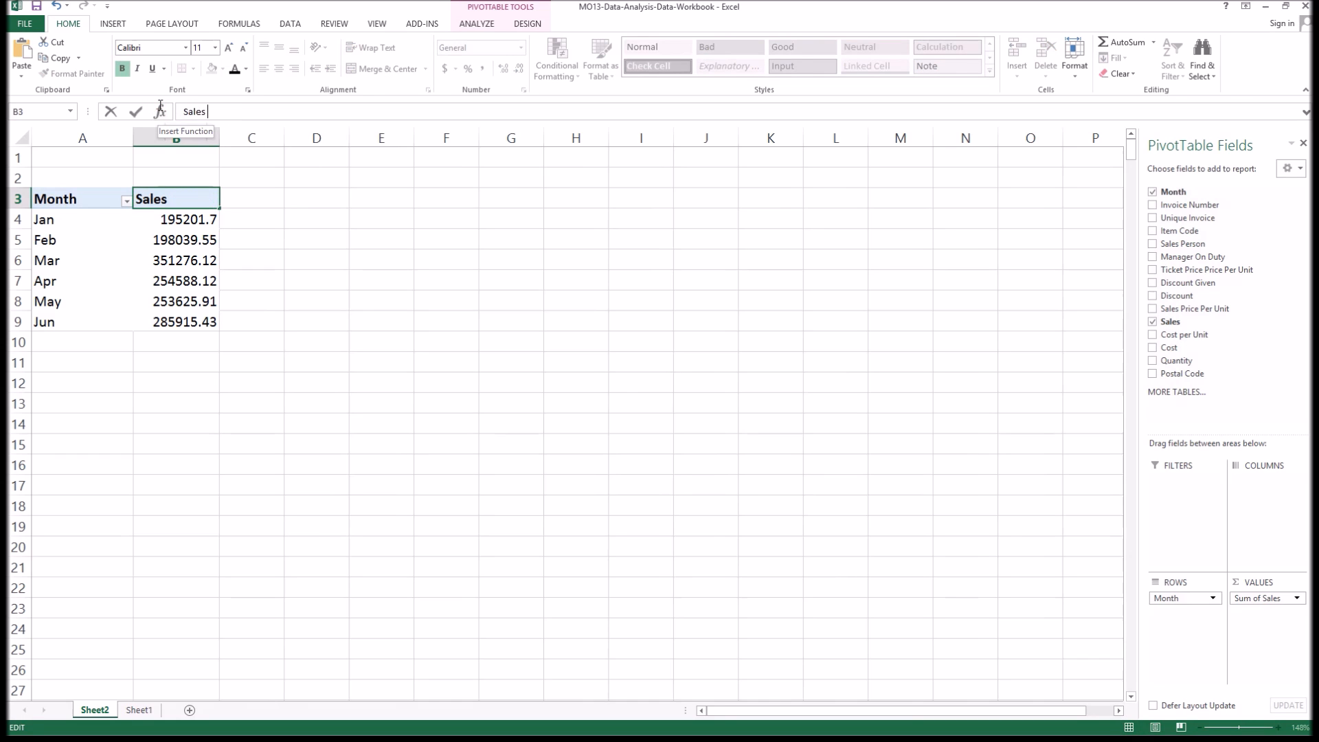
pyautogui.press('Return')
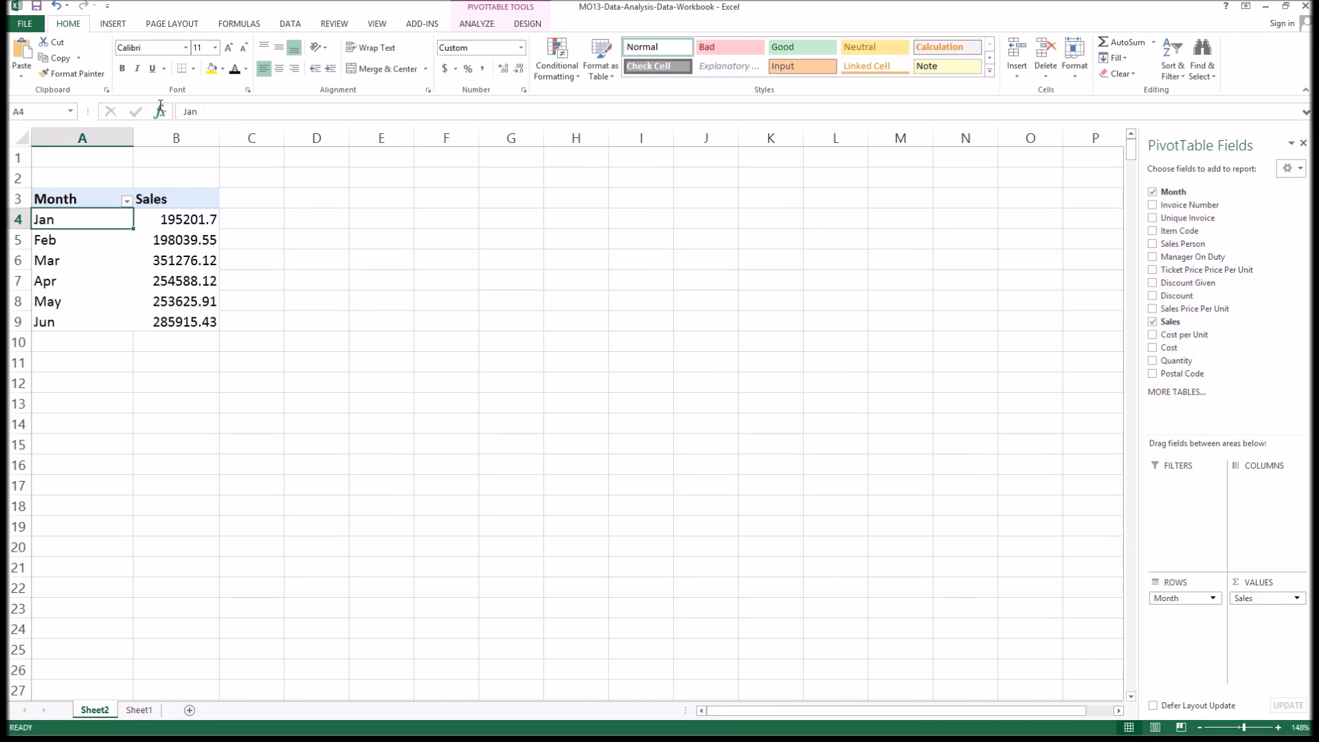
# Step: Set the number format of the monthly Sales values to Currency with 0 decimal places and the $ symbol
pyautogui.click(197, 217)
pyautogui.rightClick(199, 217)
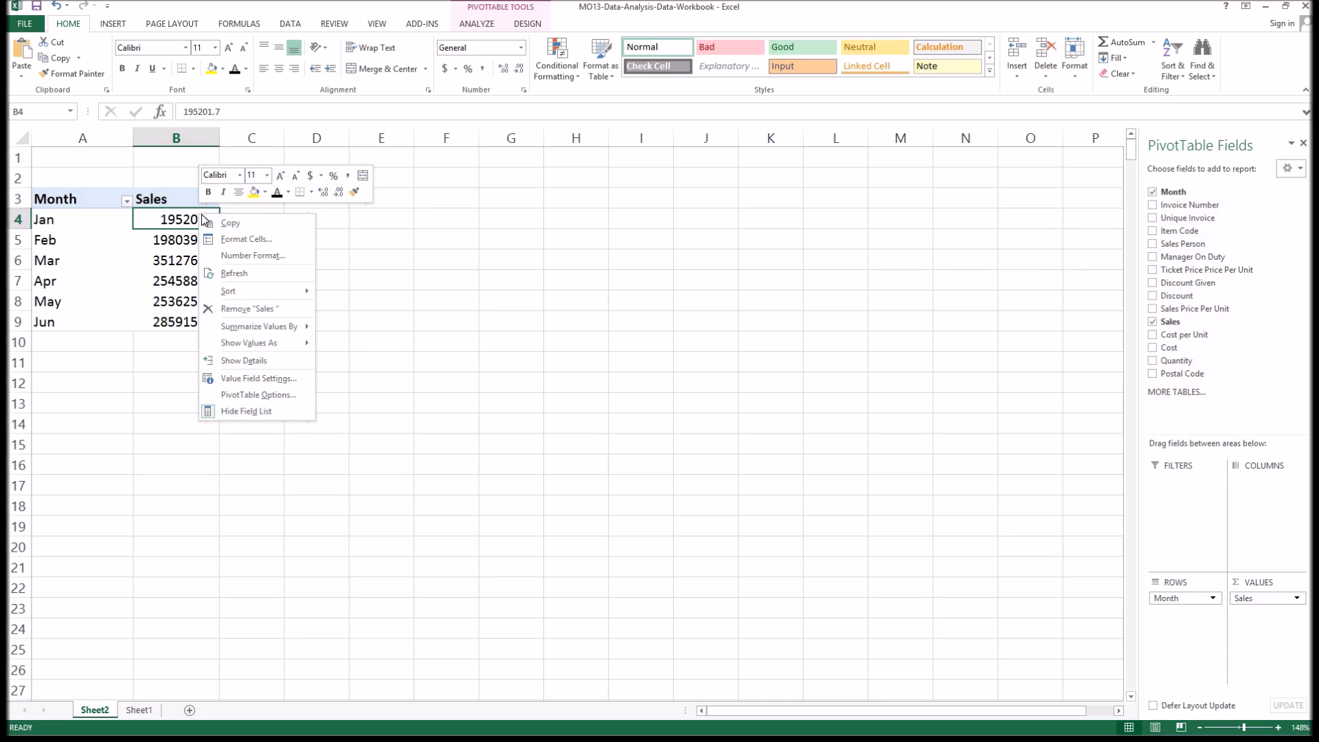
pyautogui.click(237, 256)
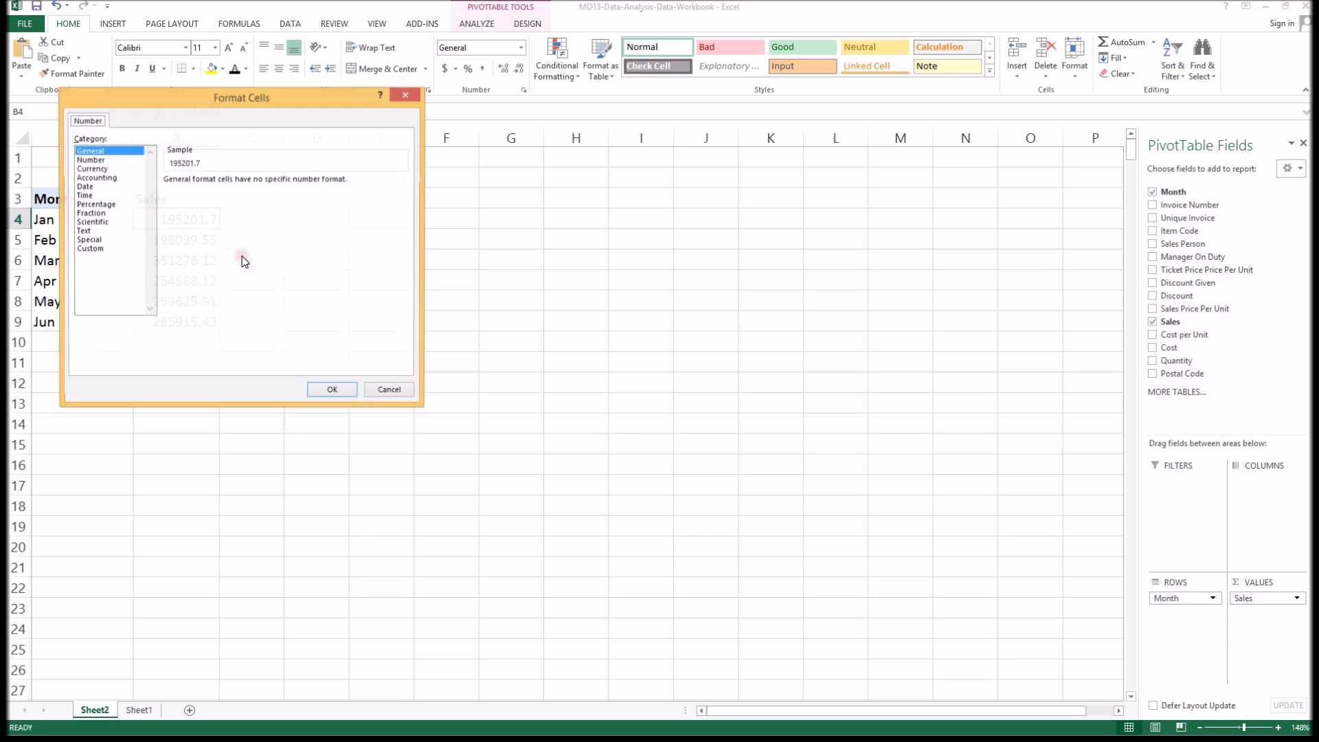
pyautogui.click(96, 168)
pyautogui.click(256, 184)
pyautogui.click(256, 184)
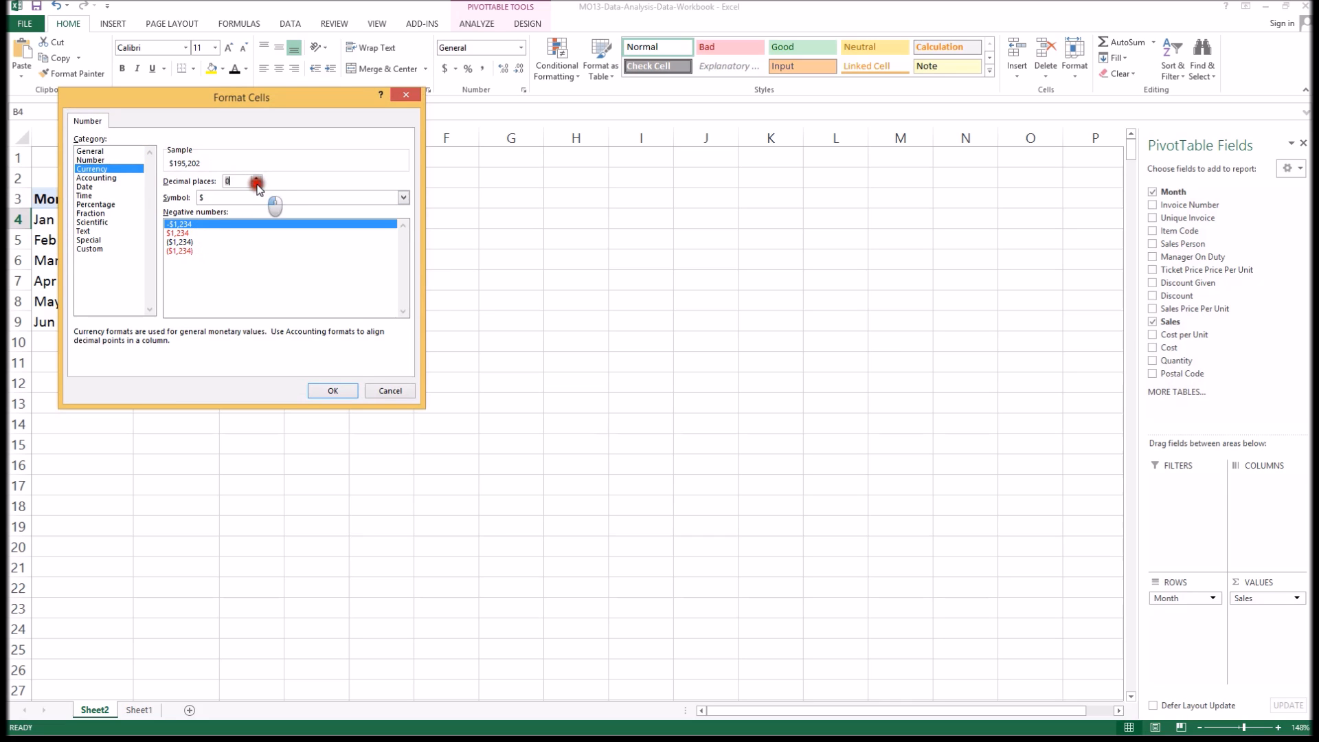
pyautogui.click(332, 391)
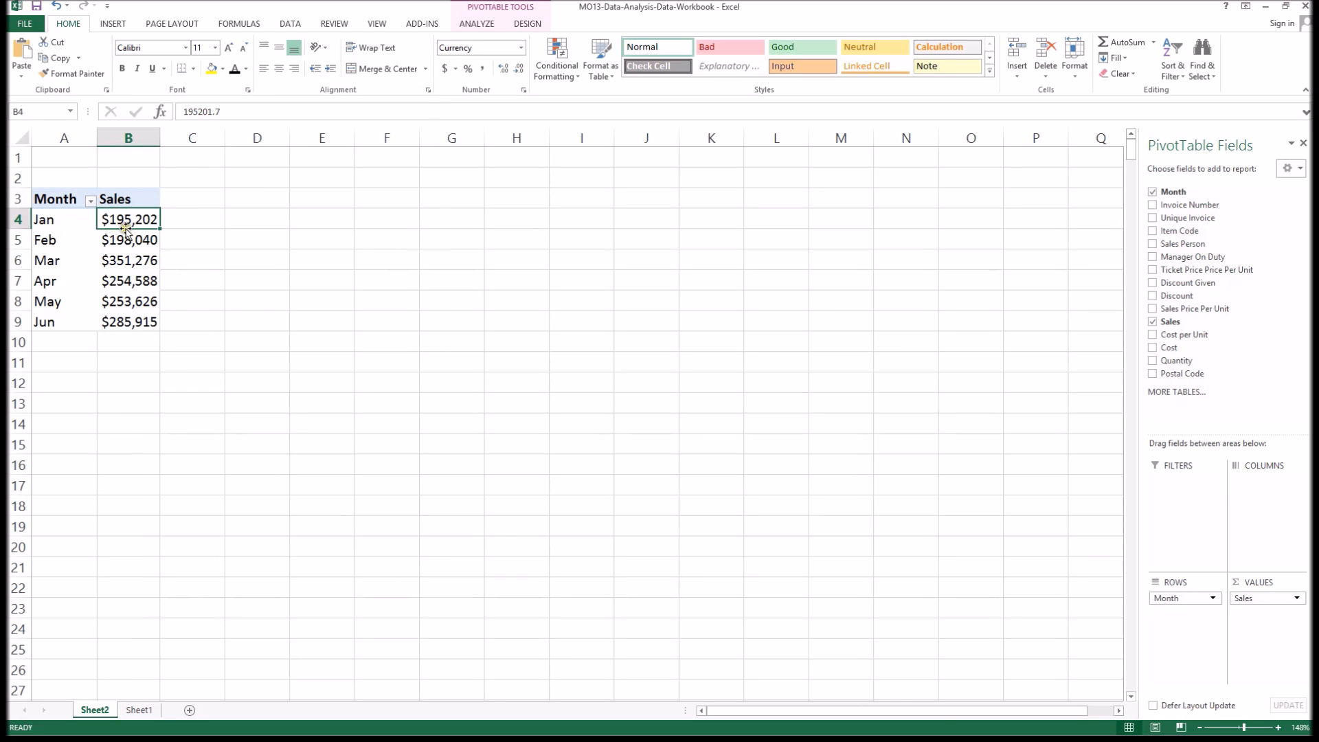
# Step: Apply a Top 10 value filter to the Month field, showing the top items by Sales
pyautogui.click(88, 205)
pyautogui.click(92, 202)
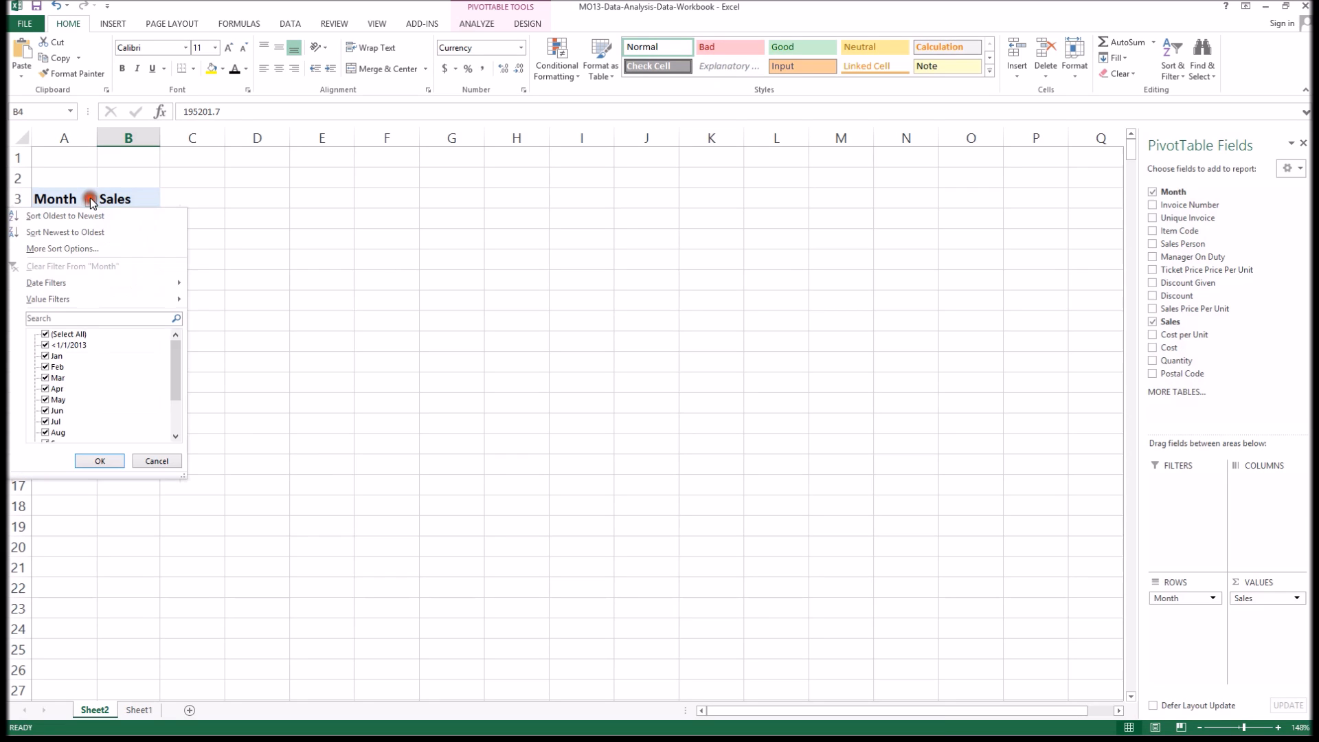
pyautogui.moveTo(55, 299)
pyautogui.click(241, 452)
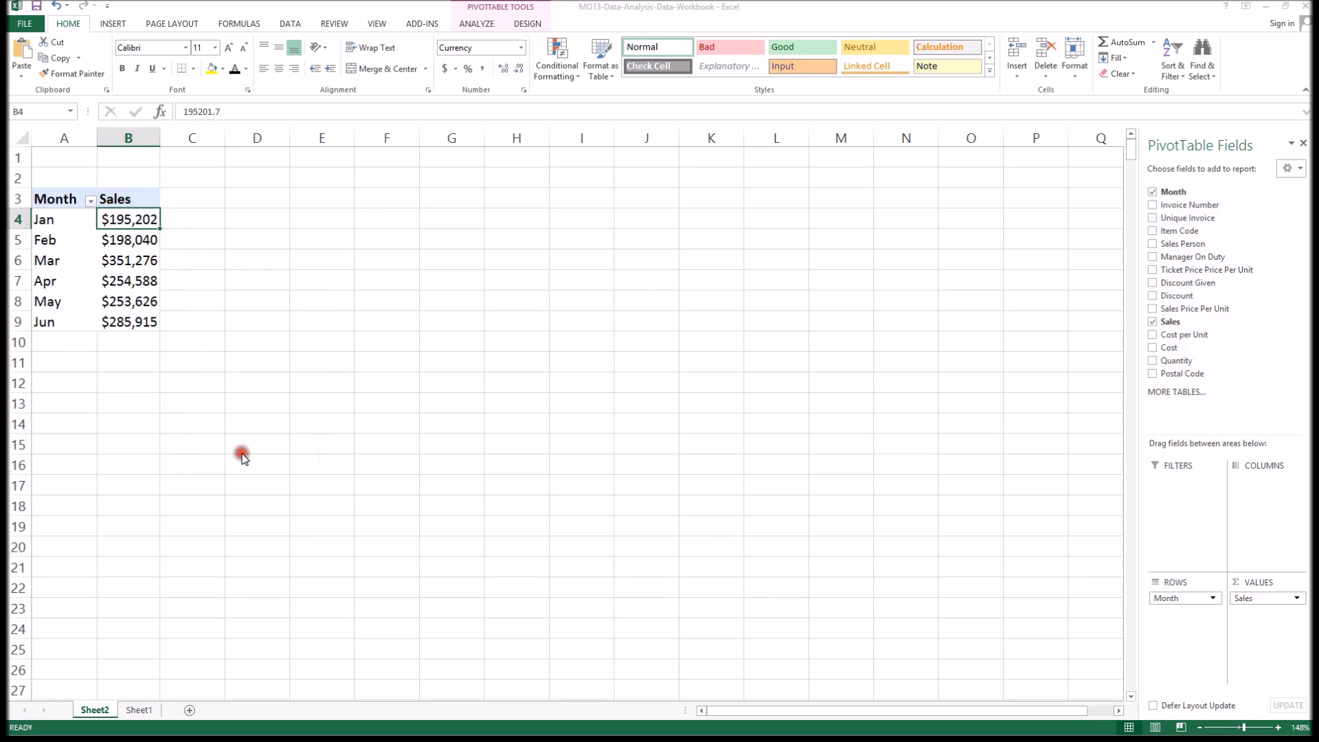
pyautogui.click(473, 249)
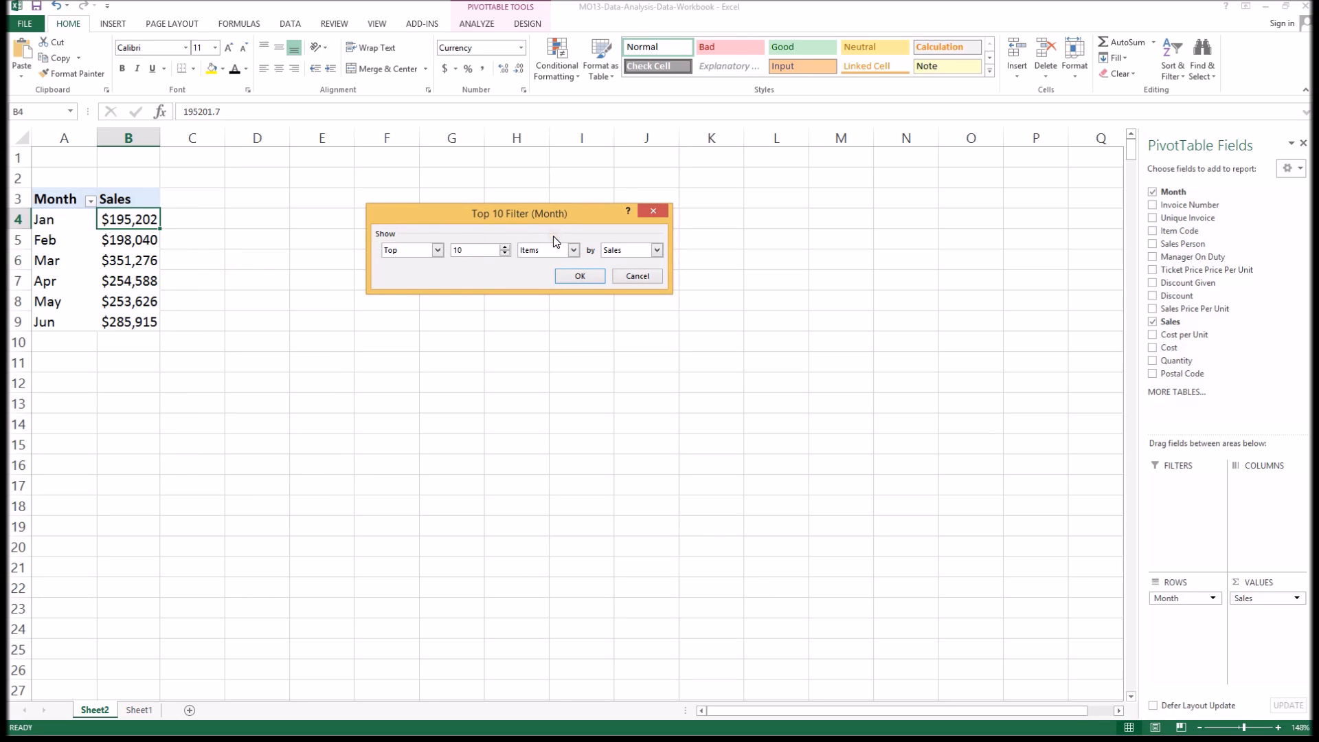
pyautogui.click(579, 275)
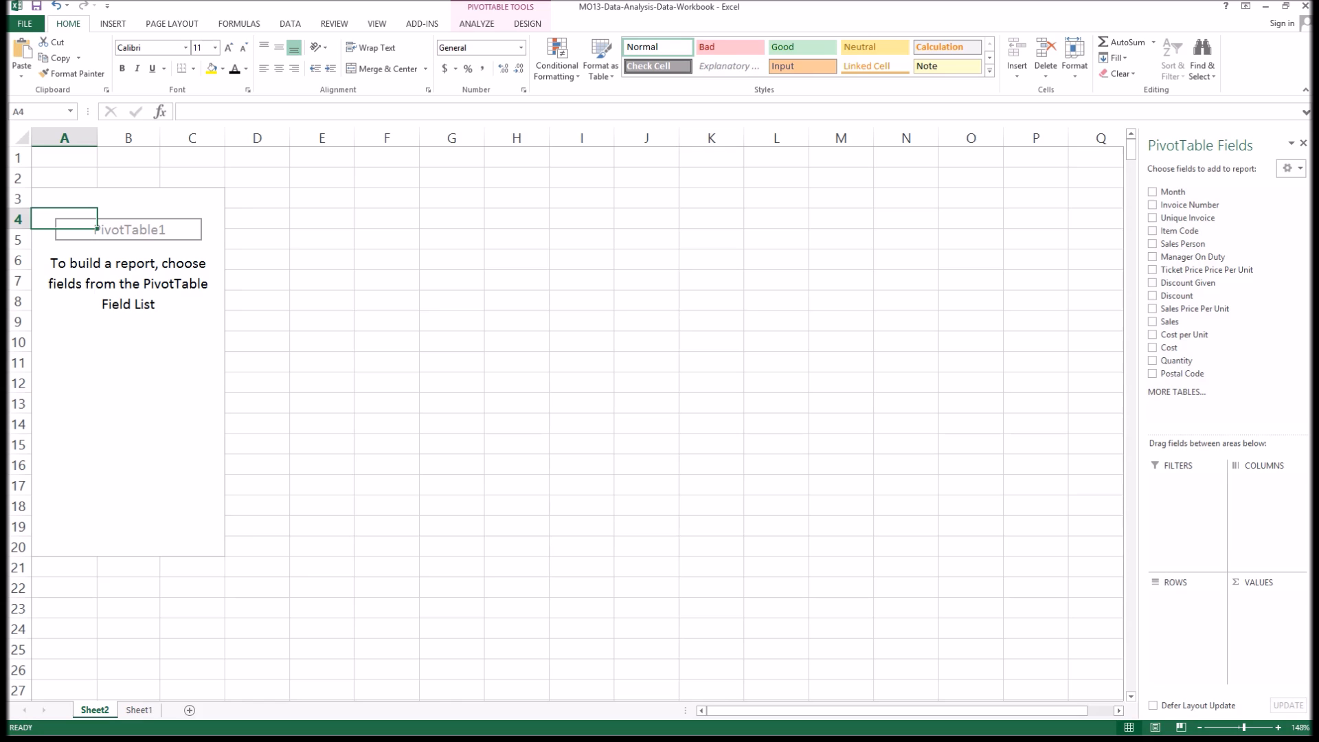
# Step: Insert a new column before Quantity on Sheet1 and give it the heading Profit
pyautogui.click(143, 711)
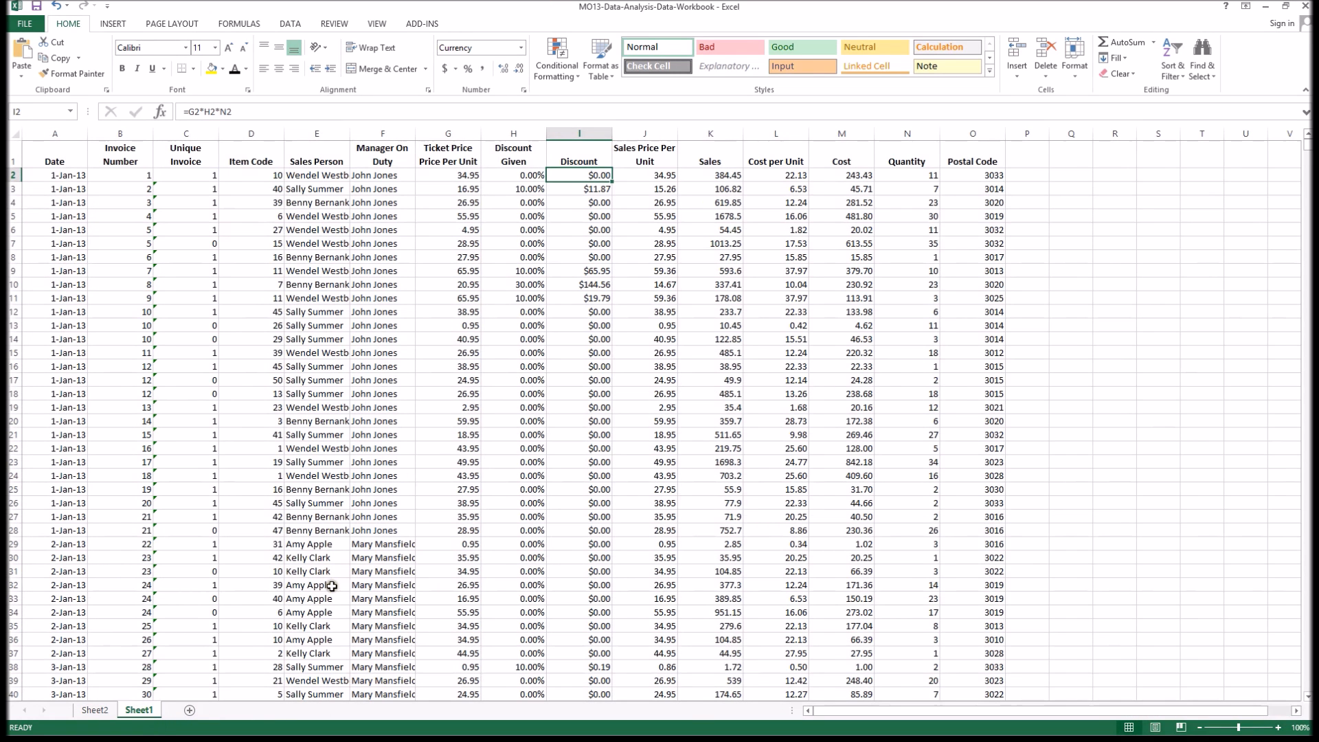
pyautogui.click(909, 132)
pyautogui.rightClick(909, 131)
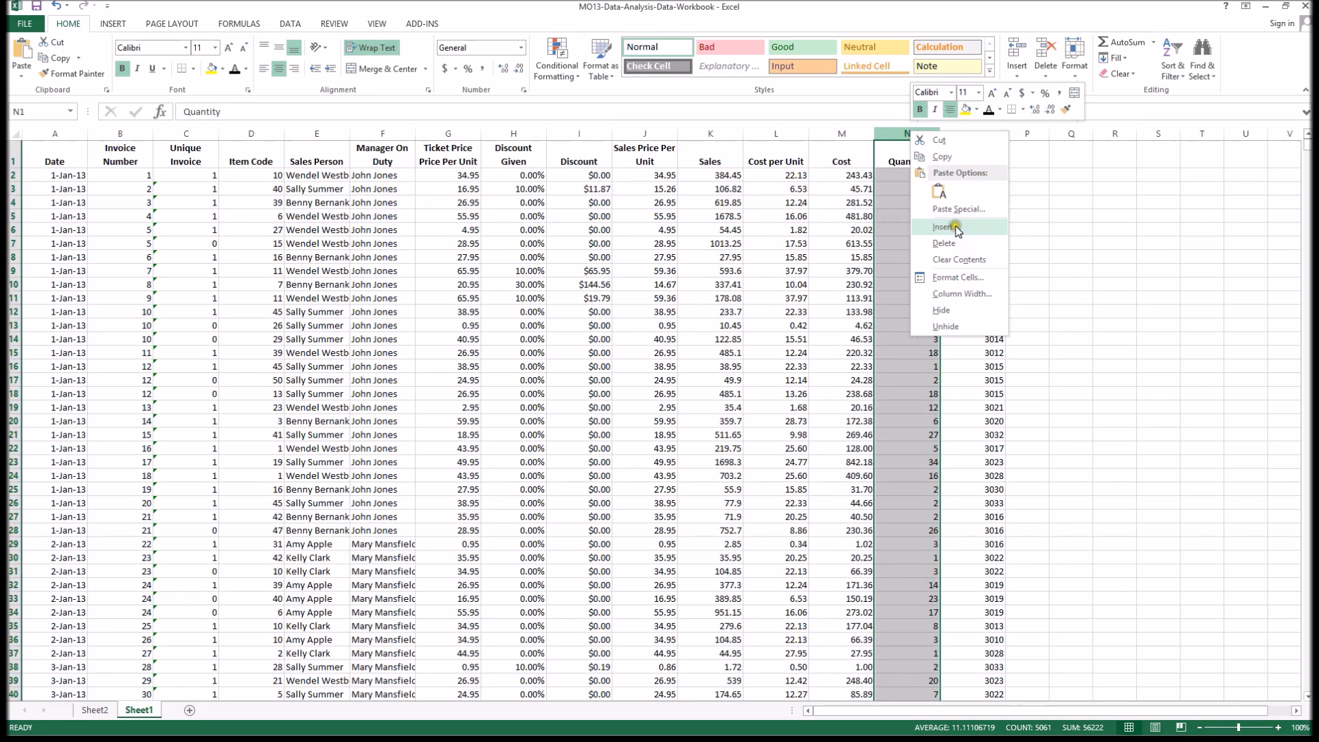
pyautogui.click(955, 225)
pyautogui.click(920, 152)
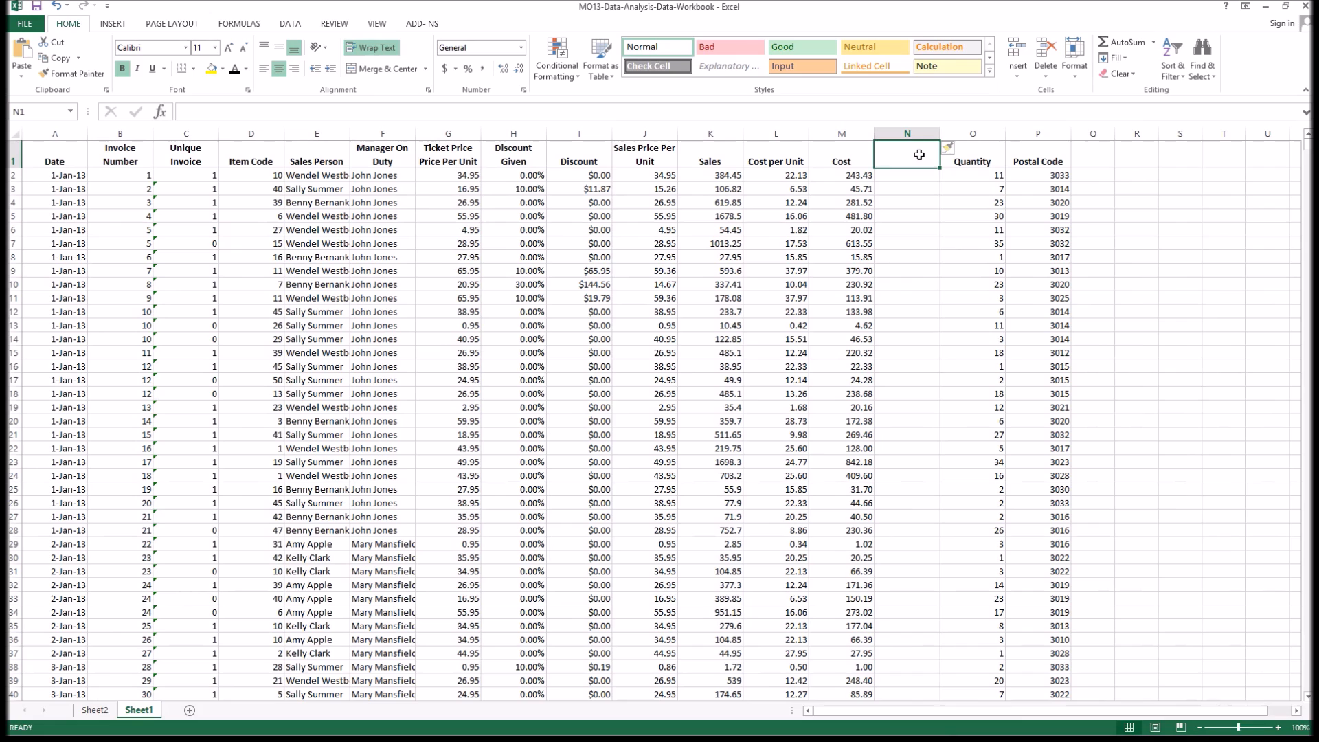
pyautogui.write('Profit')
pyautogui.press('Return')
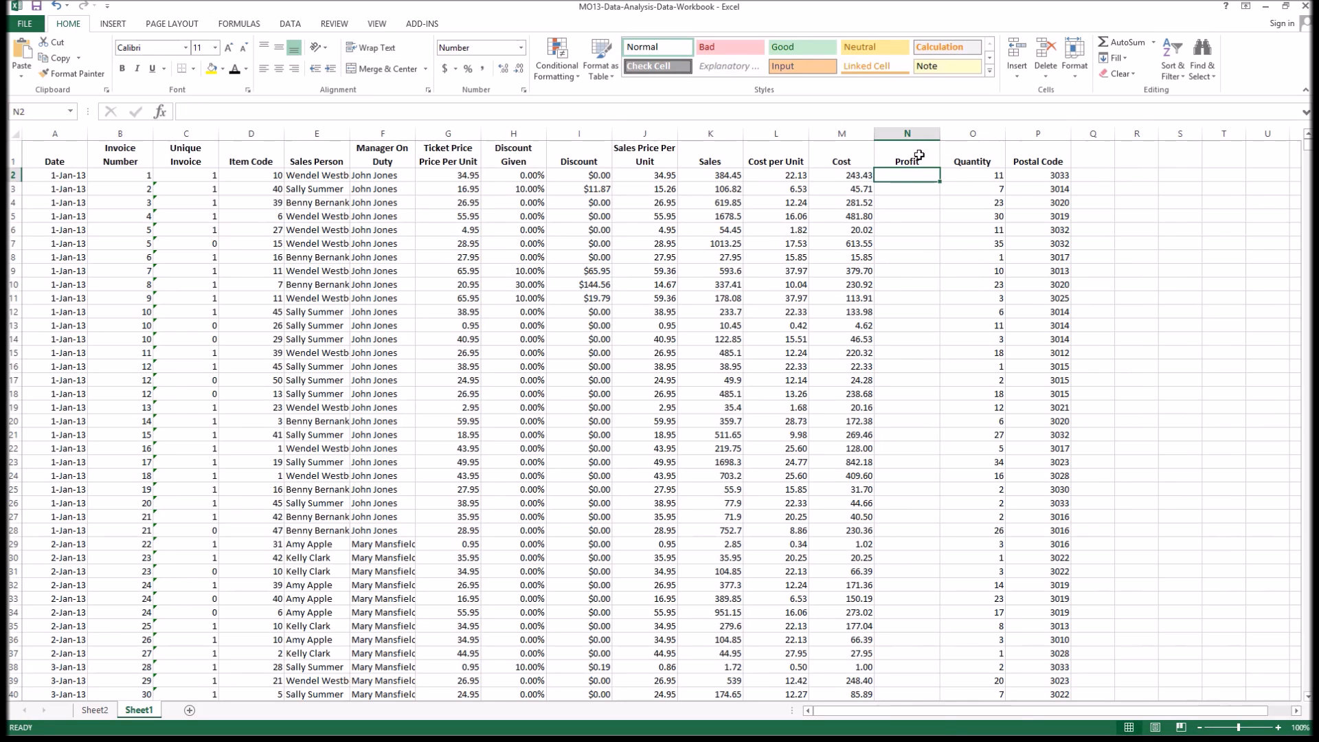
# Step: Enter the formula =K2-M2 in N2 to subtract the cost from the sales
pyautogui.write('=')
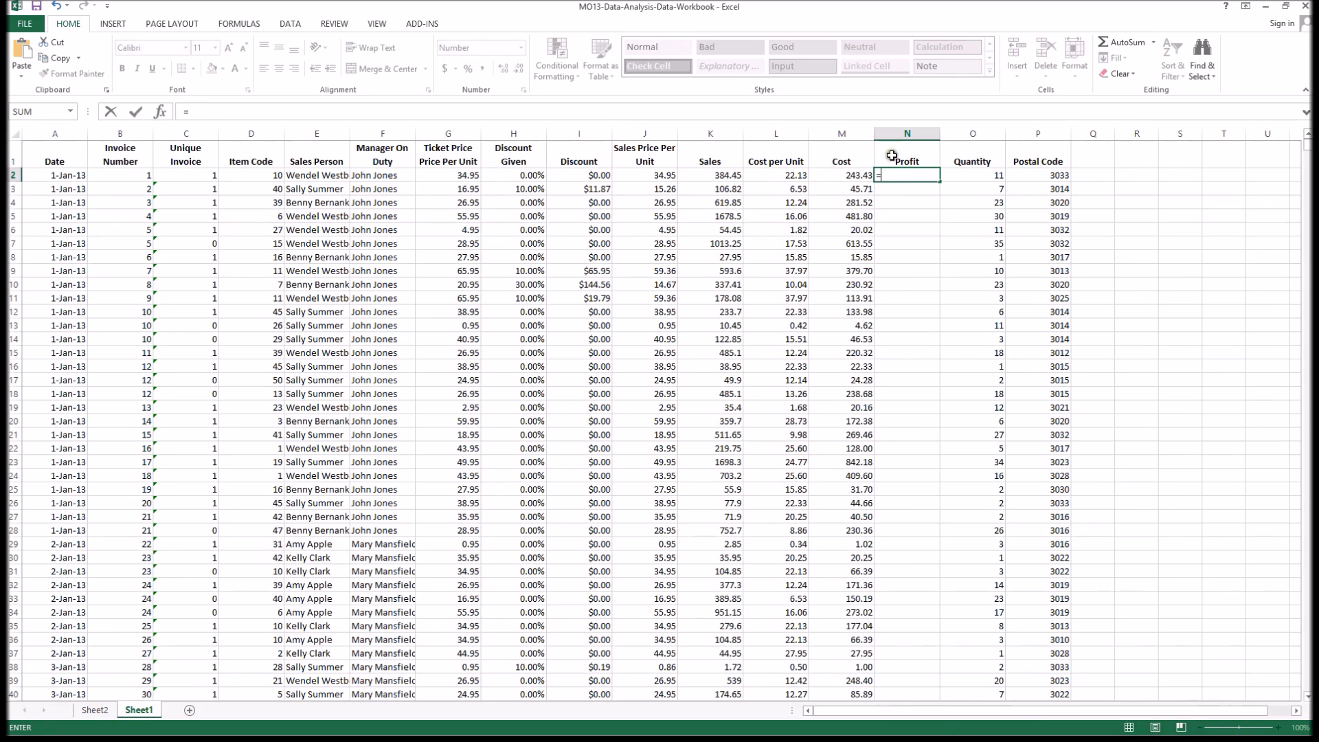
pyautogui.click(730, 176)
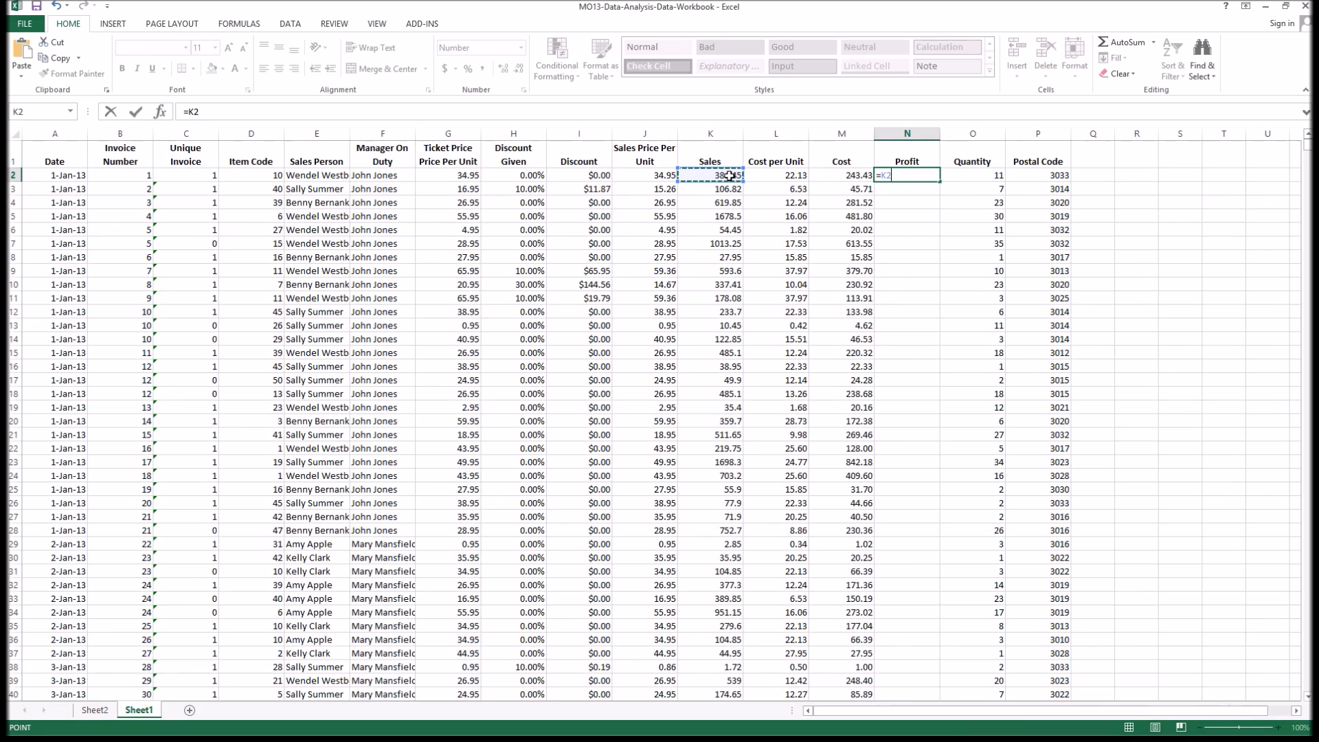
pyautogui.write('-')
pyautogui.click(851, 176)
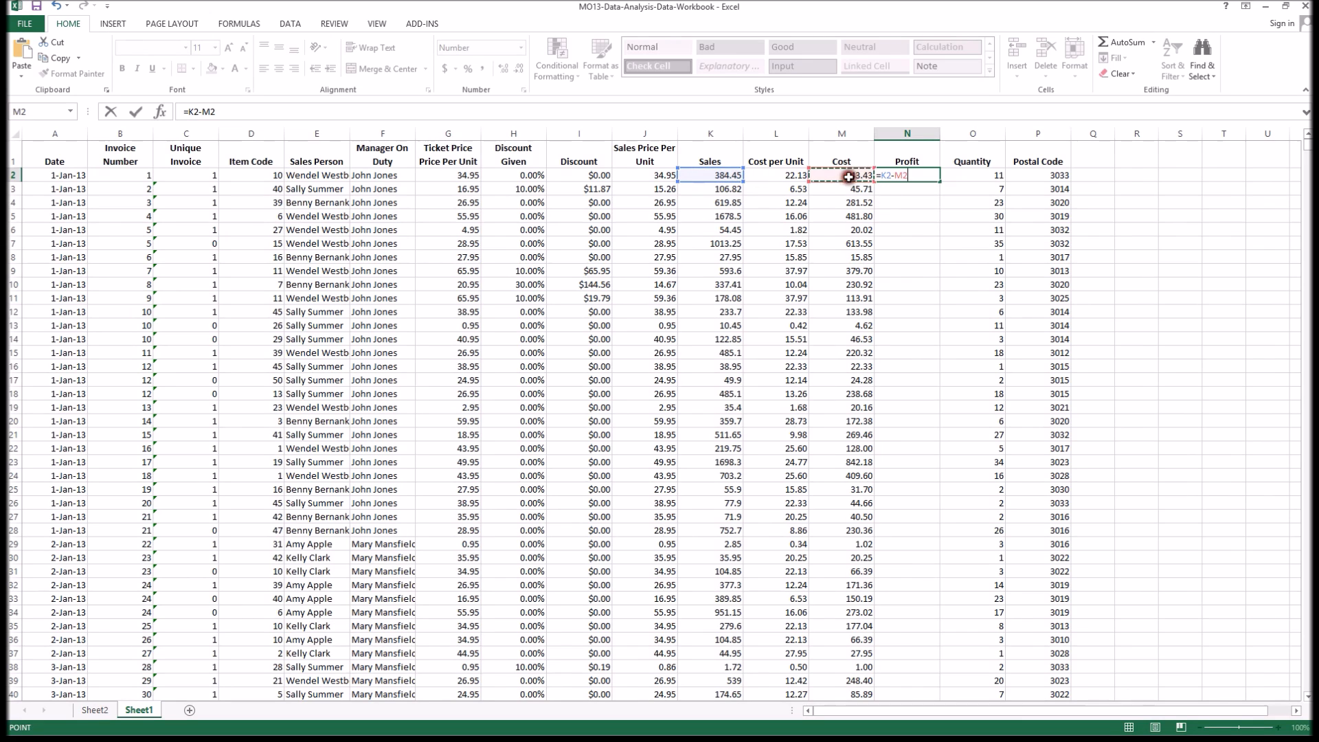
pyautogui.press('Return')
# Step: Fill the Profit formula from N2 down to the last data row
pyautogui.click(924, 176)
pyautogui.doubleClick(940, 182)
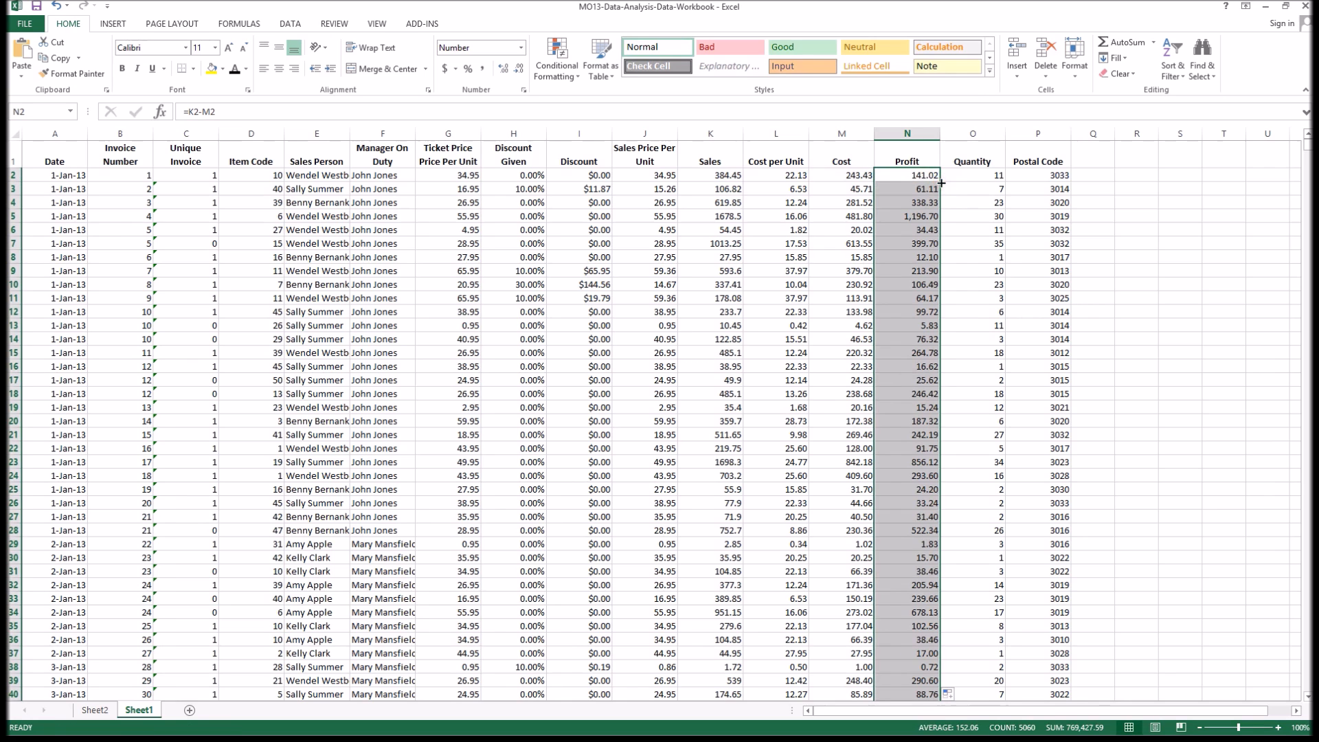
pyautogui.click(919, 177)
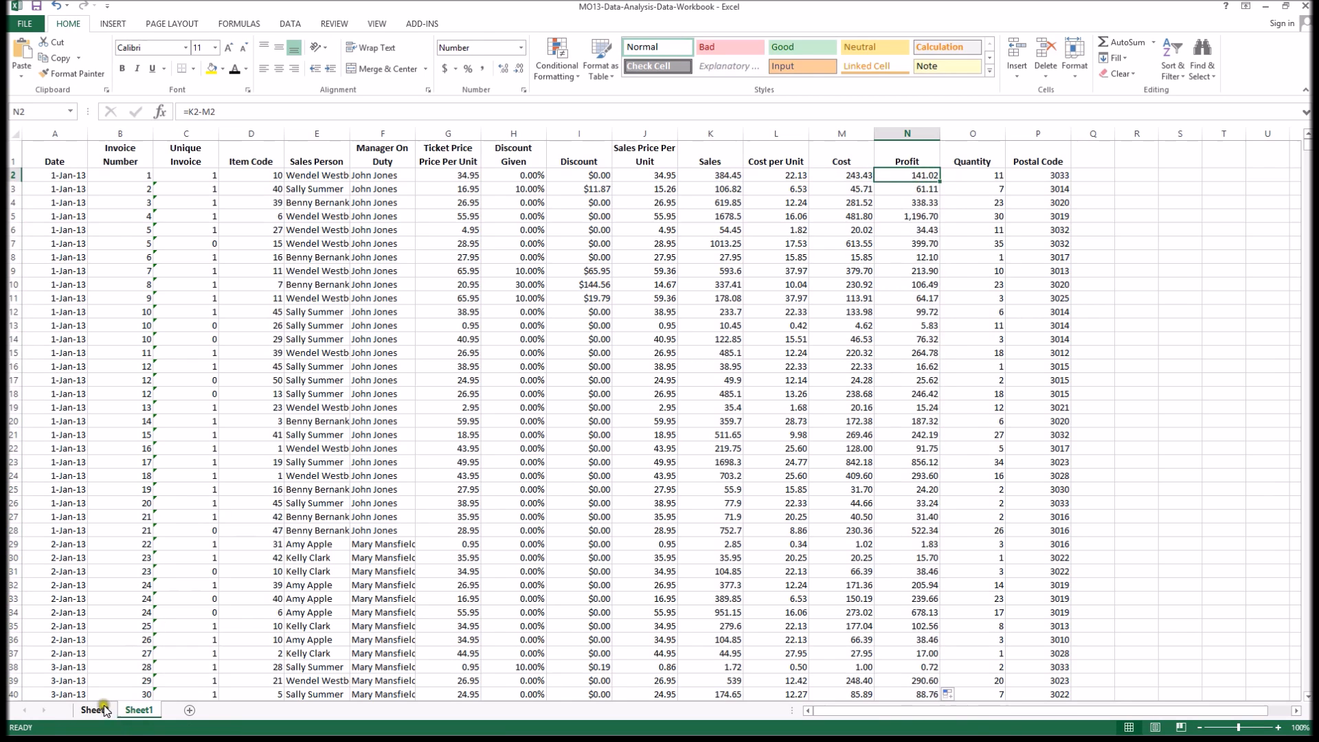
# Step: Refresh the PivotTable on Sheet2 so its field list includes the new Profit column
pyautogui.click(95, 710)
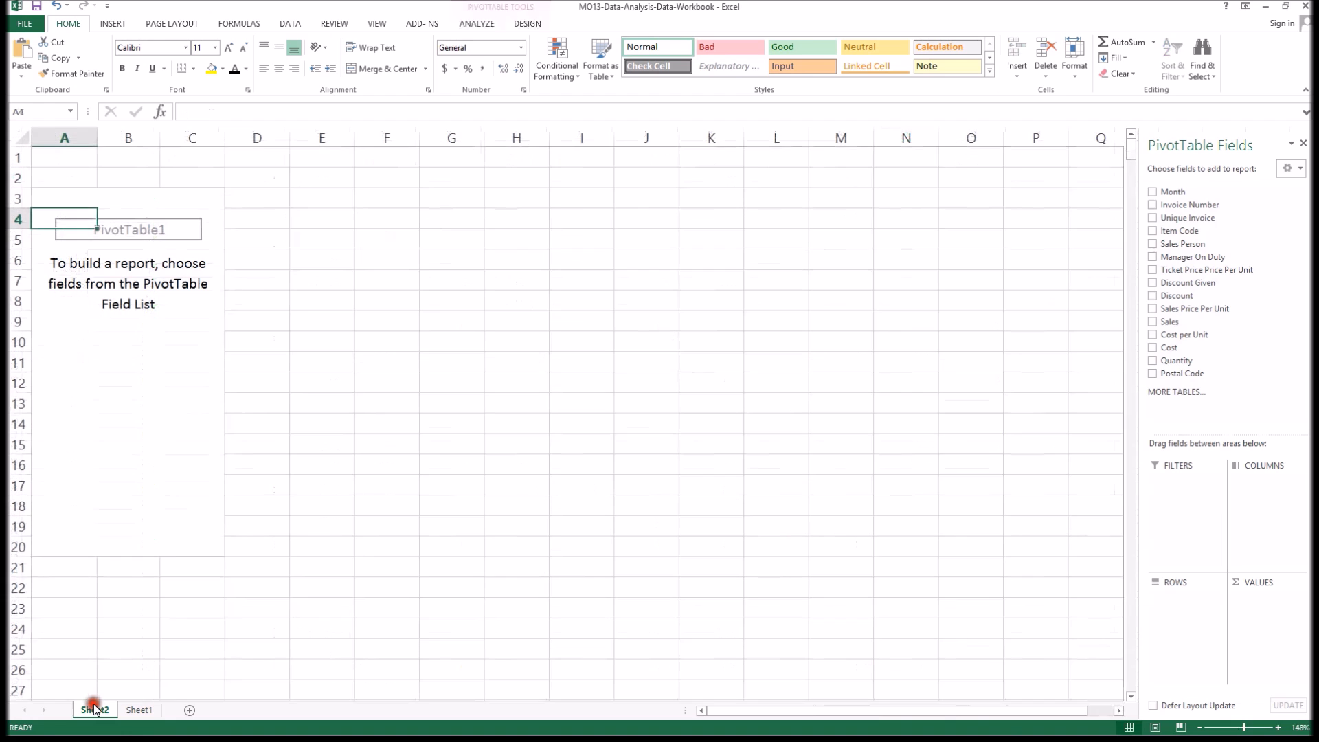
pyautogui.rightClick(63, 219)
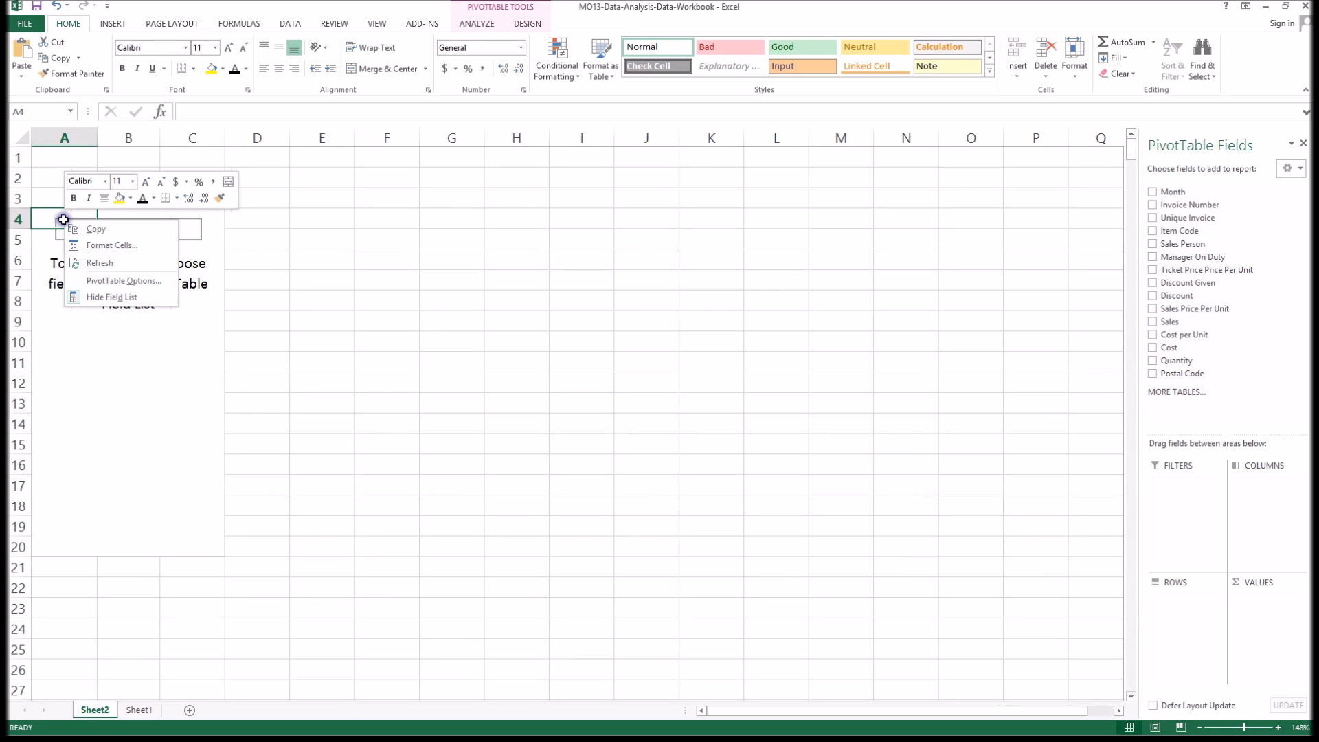
pyautogui.click(105, 265)
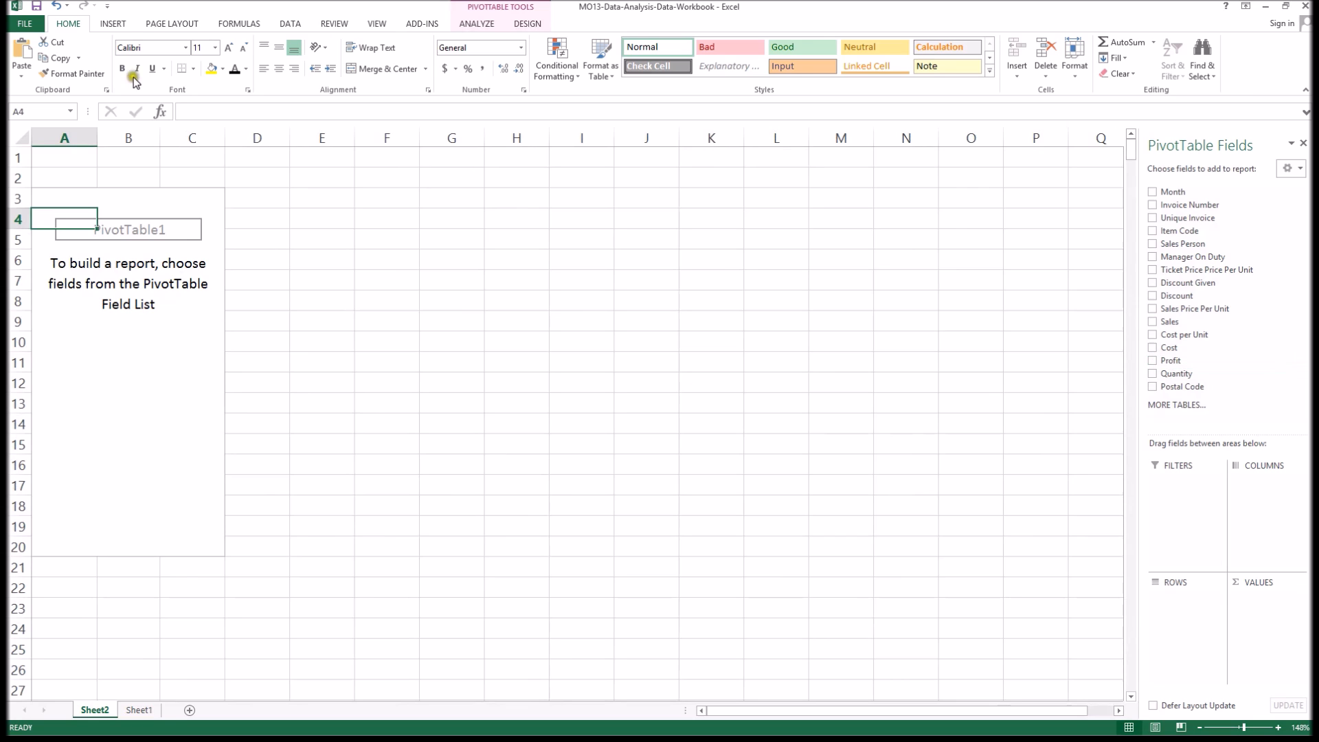
# Step: Insert slicers for Month and Postal Code and arrange them side by side next to the PivotTable
pyautogui.click(113, 24)
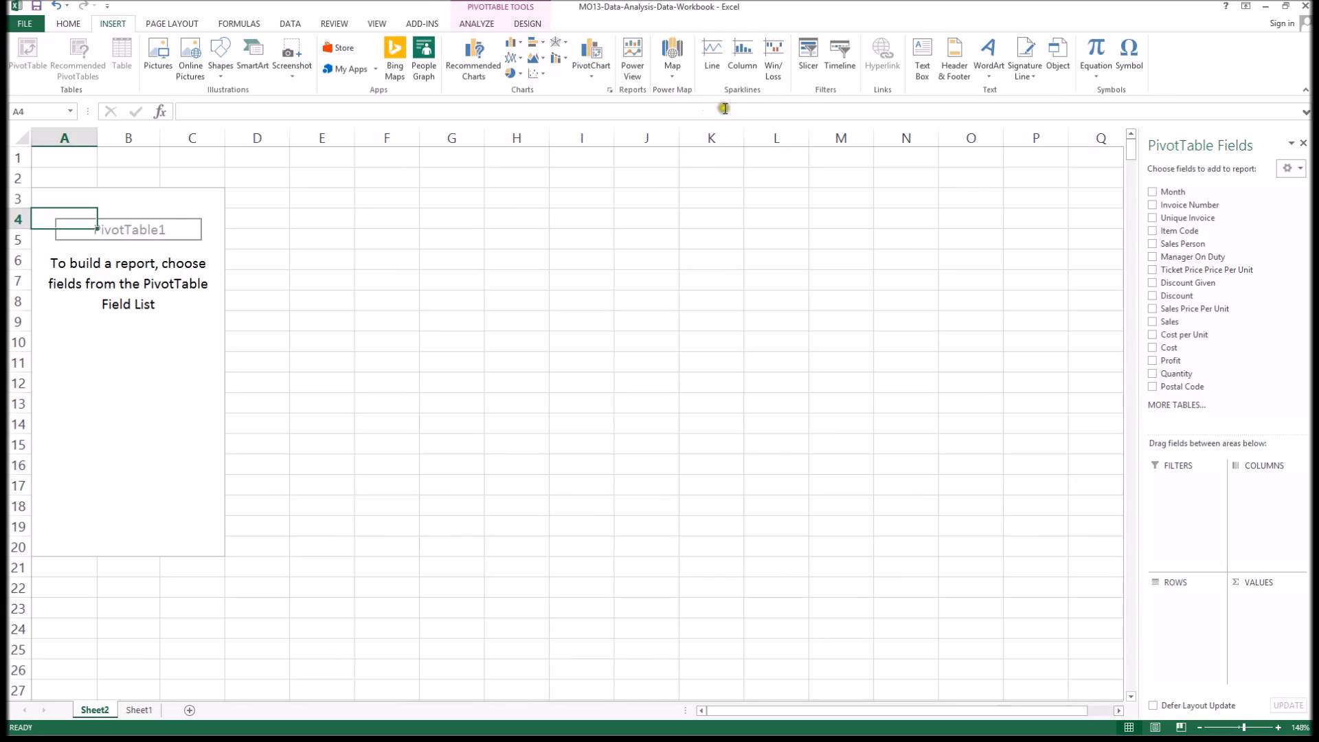
pyautogui.click(810, 69)
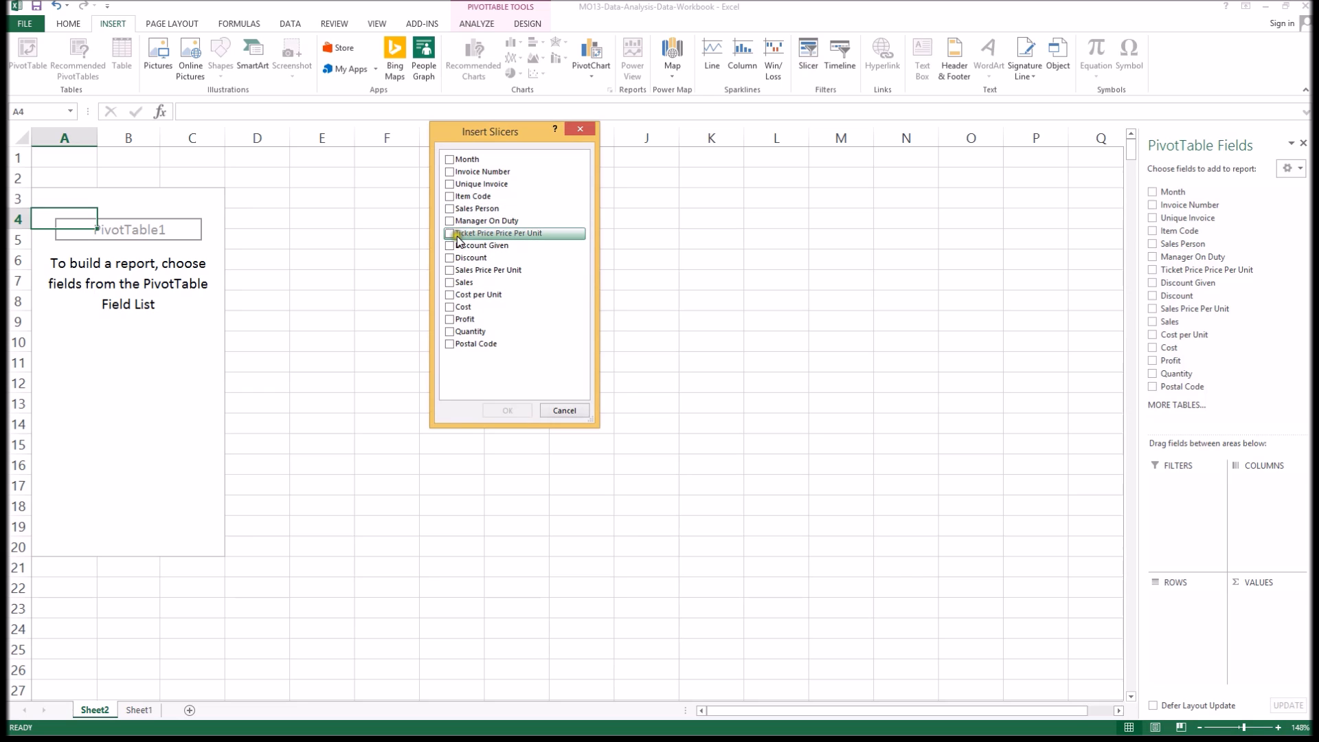
pyautogui.click(451, 343)
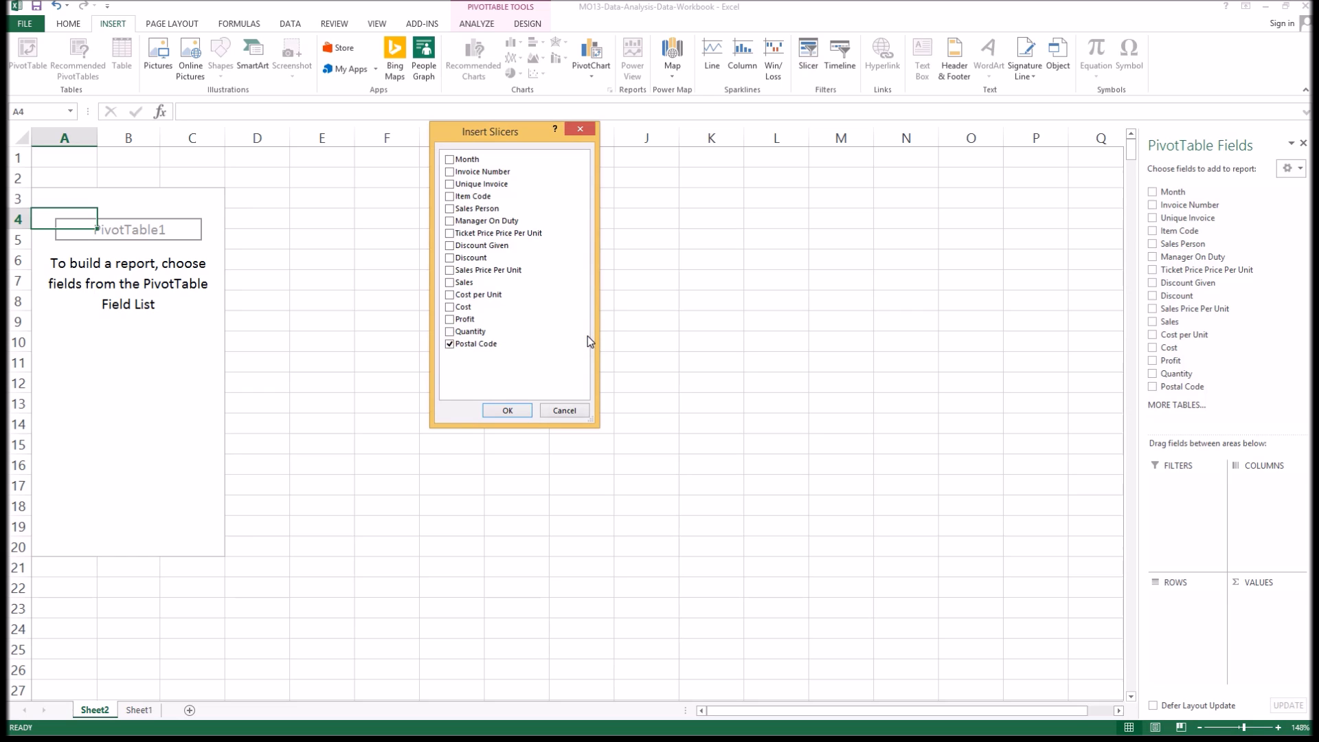
pyautogui.click(450, 160)
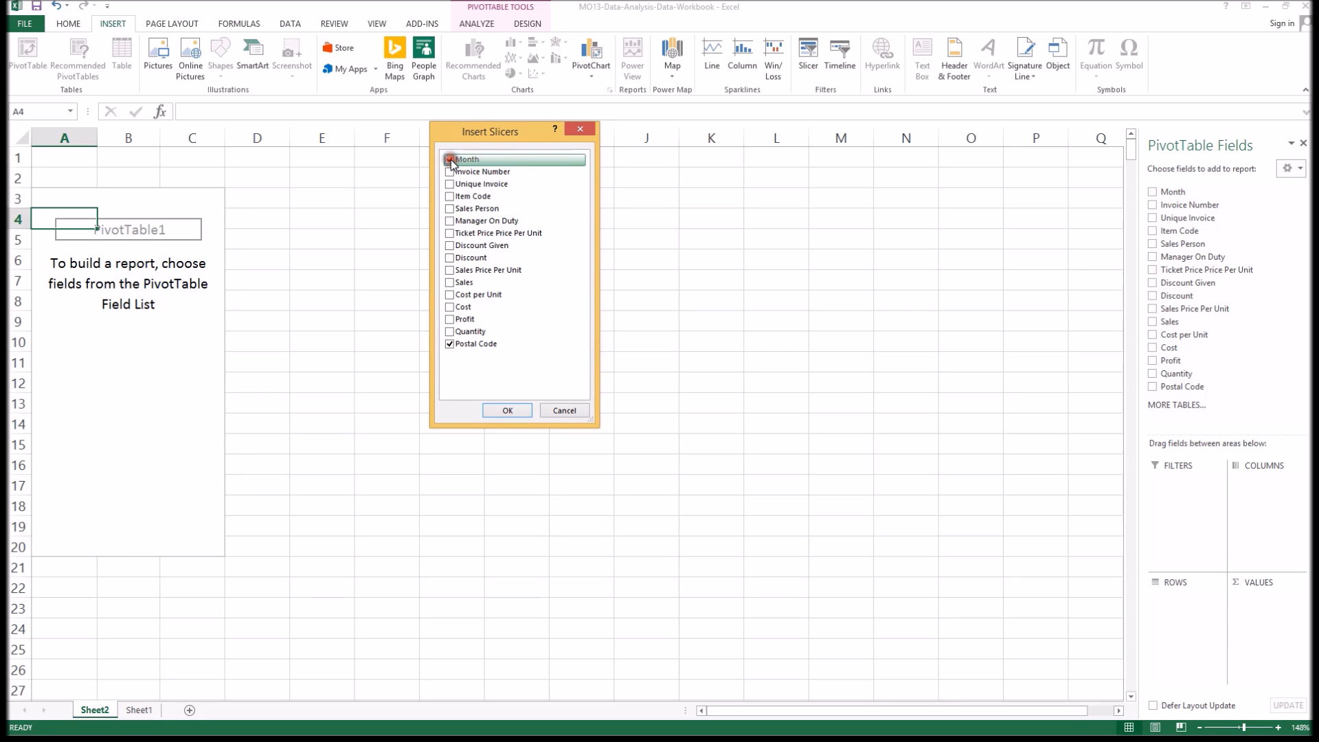
pyautogui.click(507, 410)
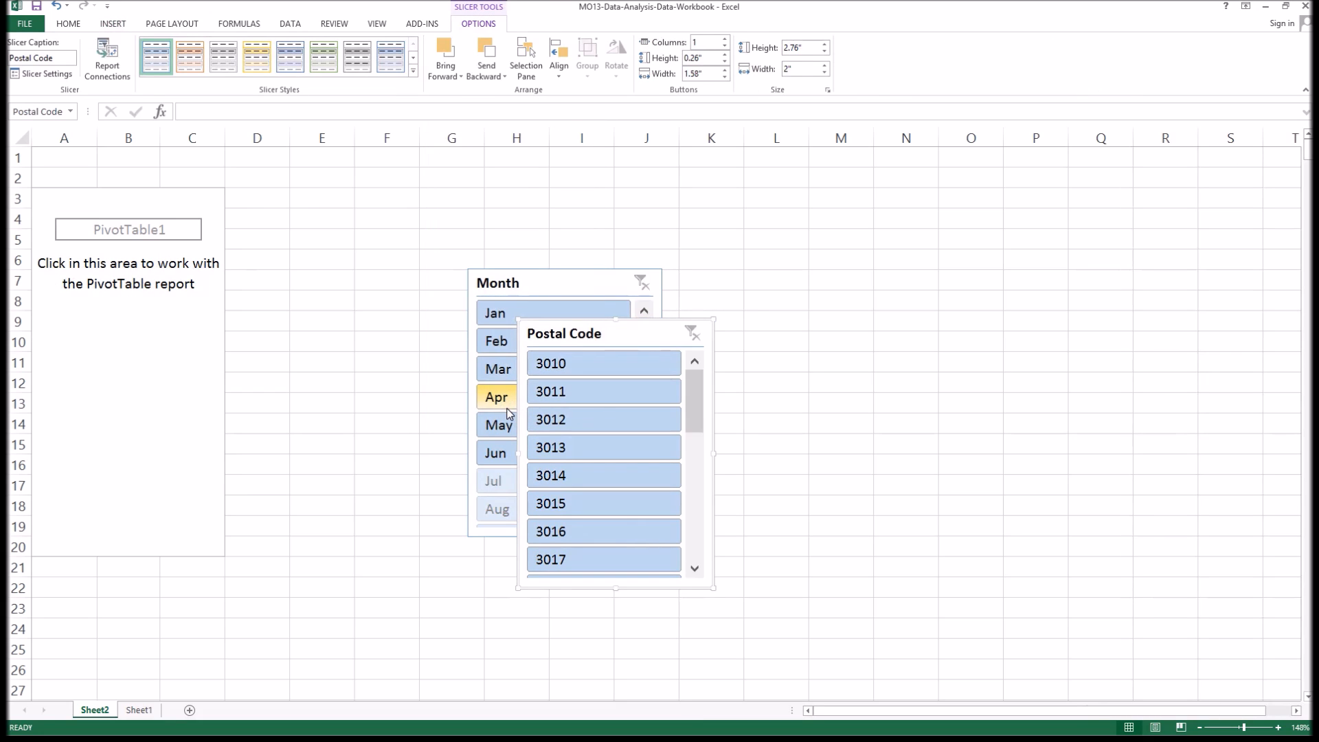
pyautogui.moveTo(595, 333); pyautogui.dragTo(455, 190)
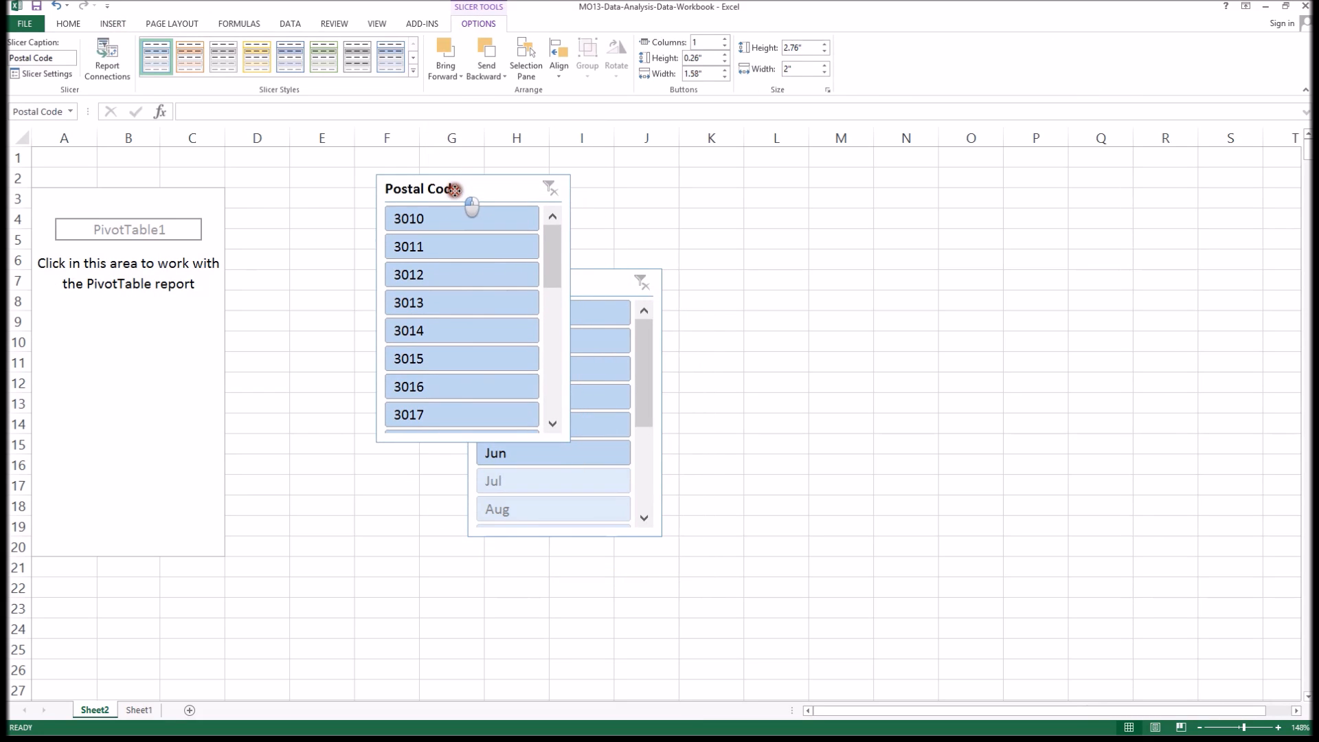
pyautogui.moveTo(591, 277); pyautogui.dragTo(739, 167)
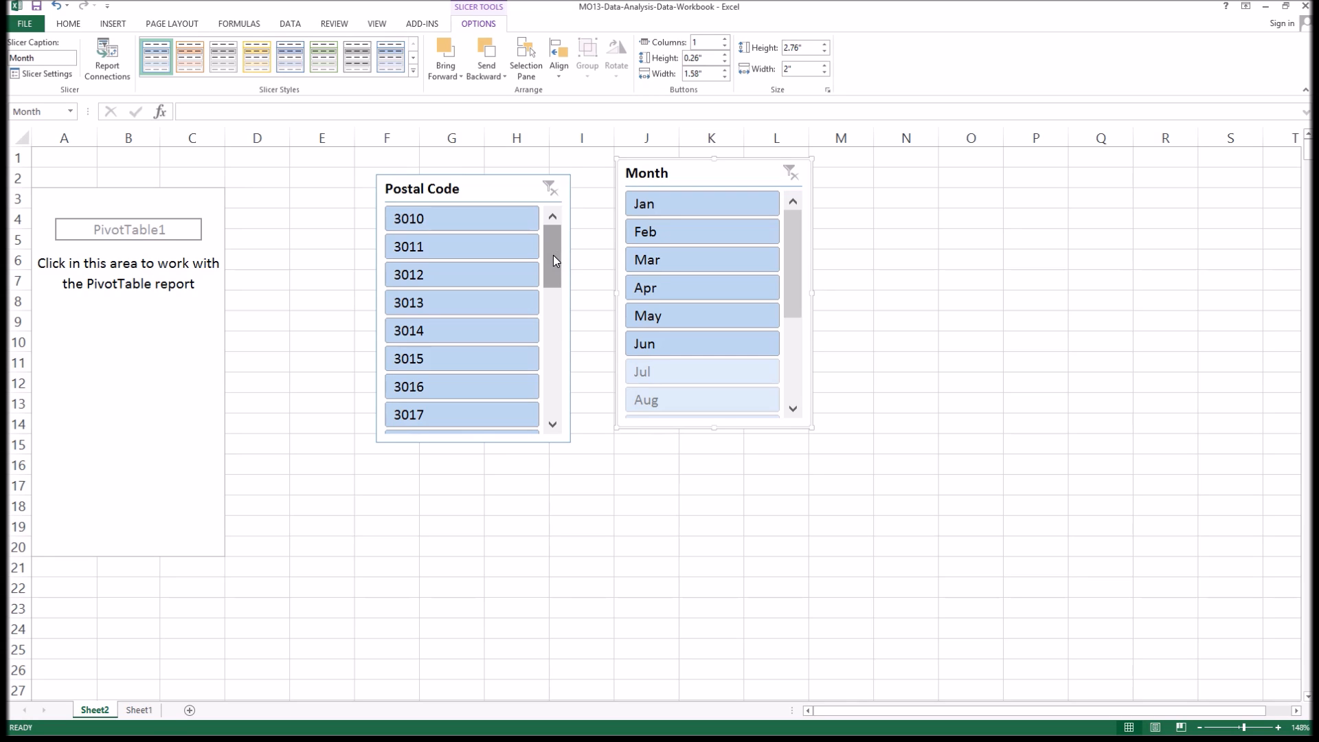
# Step: Filter the Postal Code slicer to 3013 and 3017 together
pyautogui.click(458, 313)
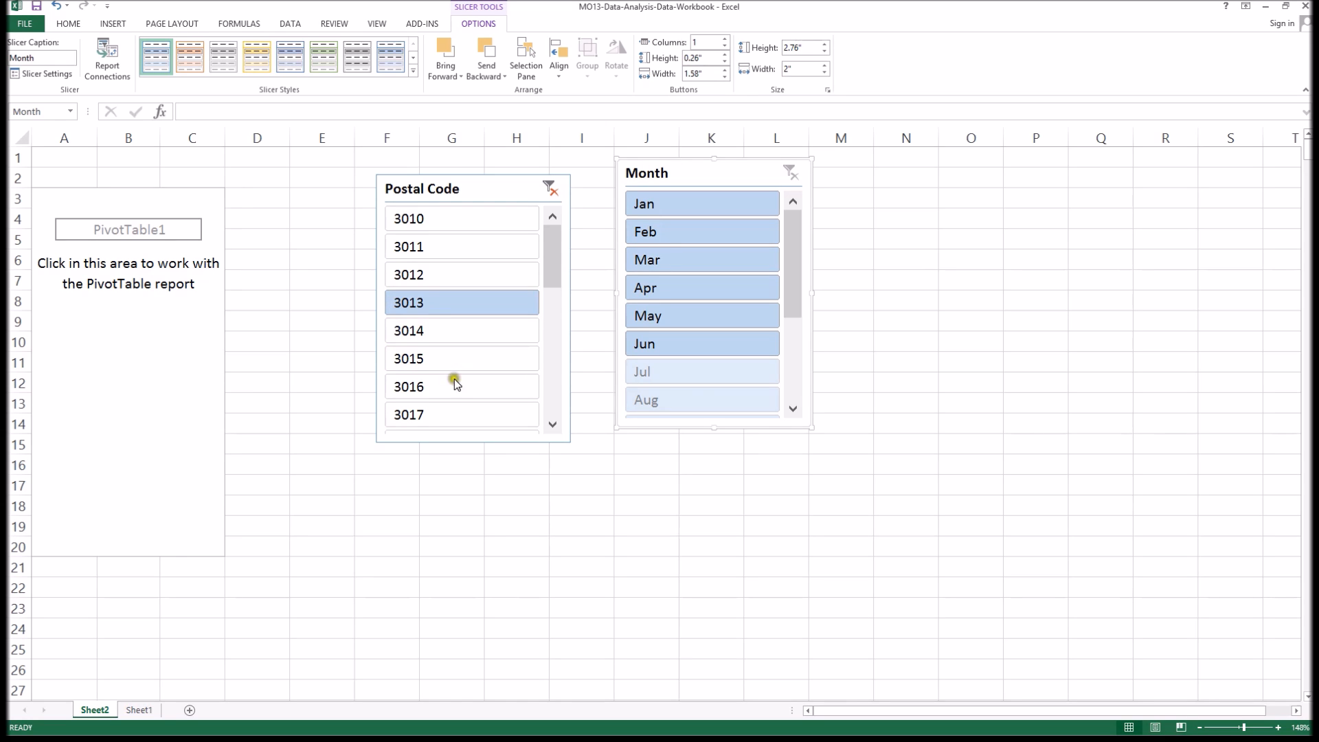
pyautogui.keyDown('ctrl'); pyautogui.click(452, 418); pyautogui.keyUp('ctrl')
# Step: Look through the remaining codes in the Postal Code slicer and return to the start of its list
pyautogui.click(555, 425)
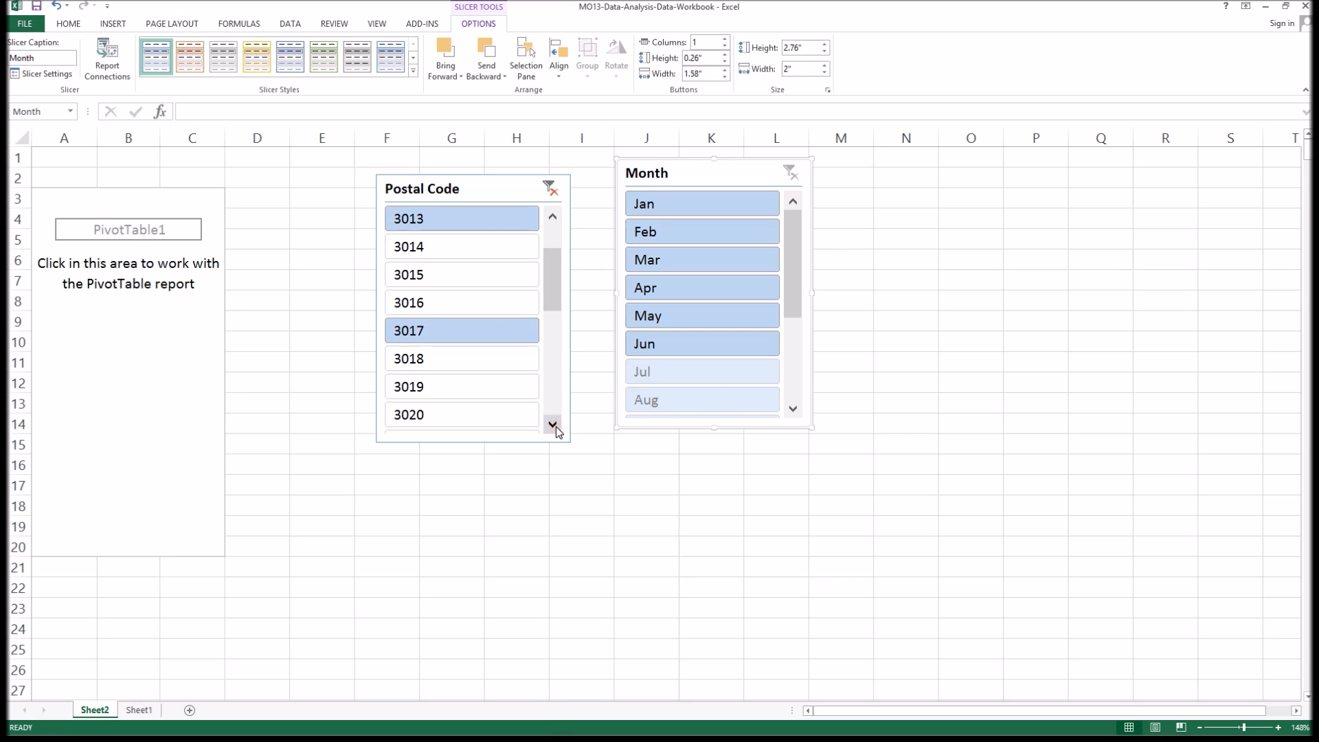
pyautogui.click(555, 425)
pyautogui.click(555, 426)
pyautogui.click(555, 425)
pyautogui.click(555, 425)
pyautogui.click(555, 425)
pyautogui.click(555, 425)
pyautogui.click(555, 425)
pyautogui.click(555, 426)
pyautogui.click(556, 425)
pyautogui.click(555, 425)
pyautogui.click(555, 425)
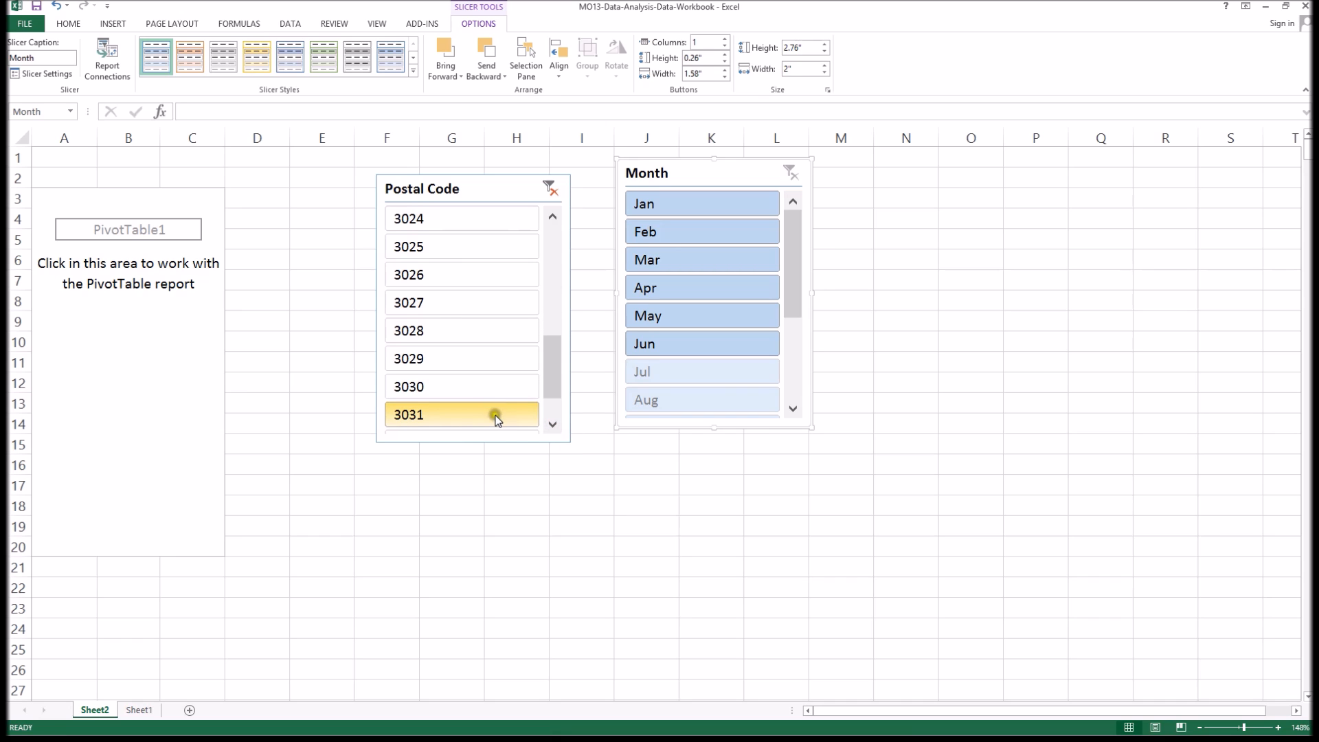
pyautogui.moveTo(559, 361); pyautogui.dragTo(540, 198)
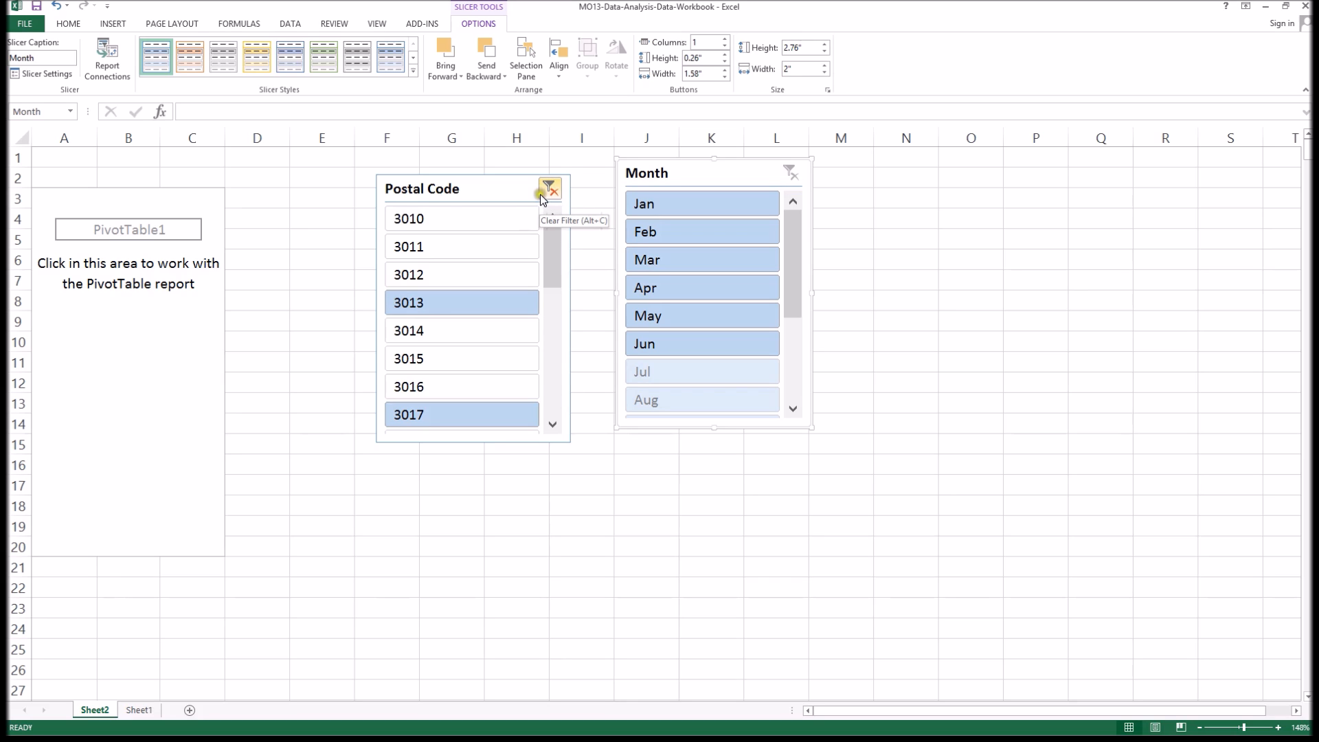
# Step: Filter the Month slicer to Feb and build the PivotTable with Item Code as rows and Profit as values
pyautogui.click(663, 232)
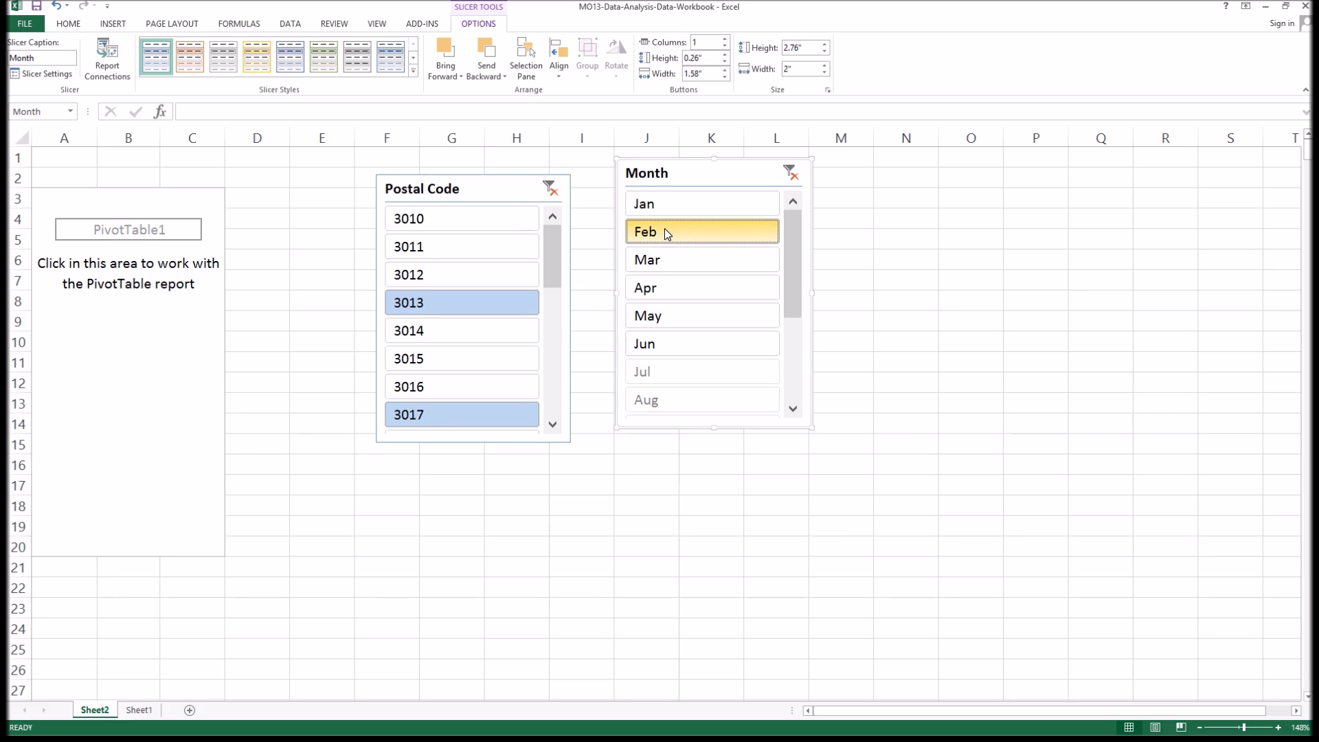
pyautogui.click(114, 320)
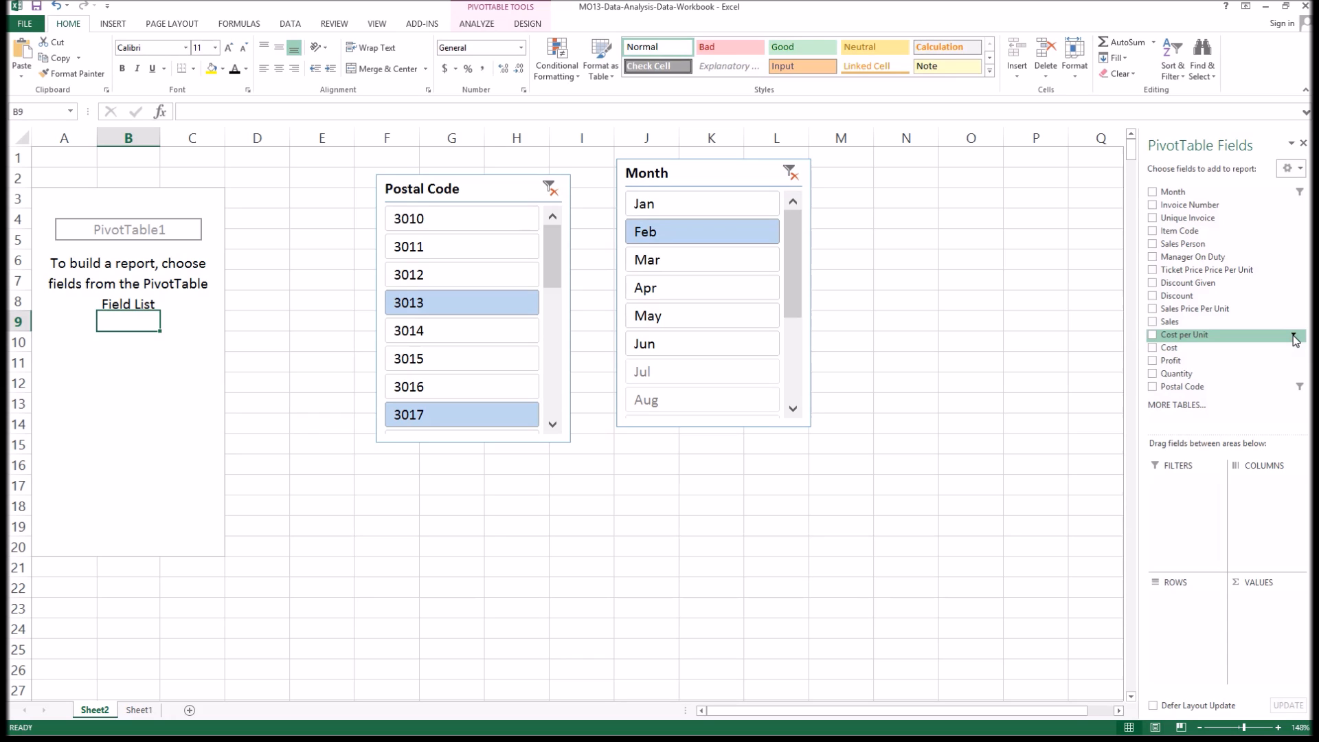
pyautogui.click(1153, 231)
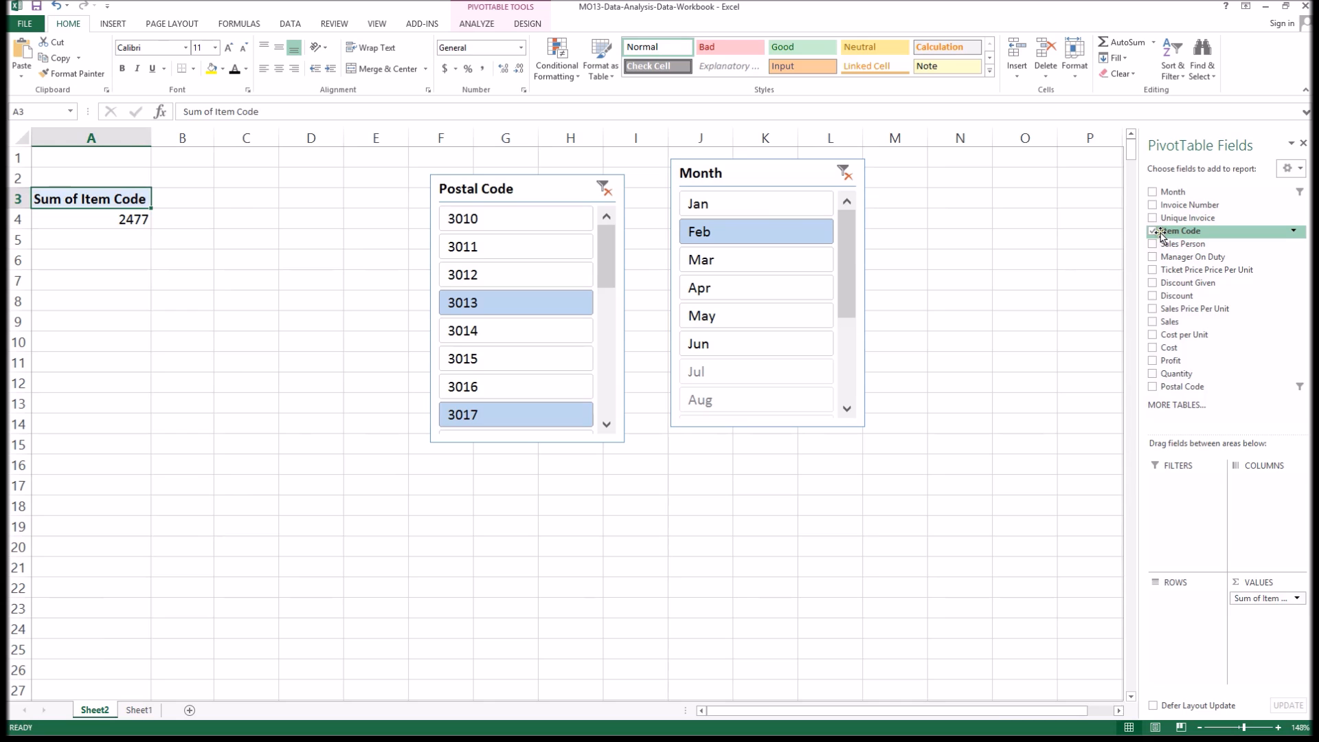
pyautogui.moveTo(1160, 233); pyautogui.dragTo(1196, 604)
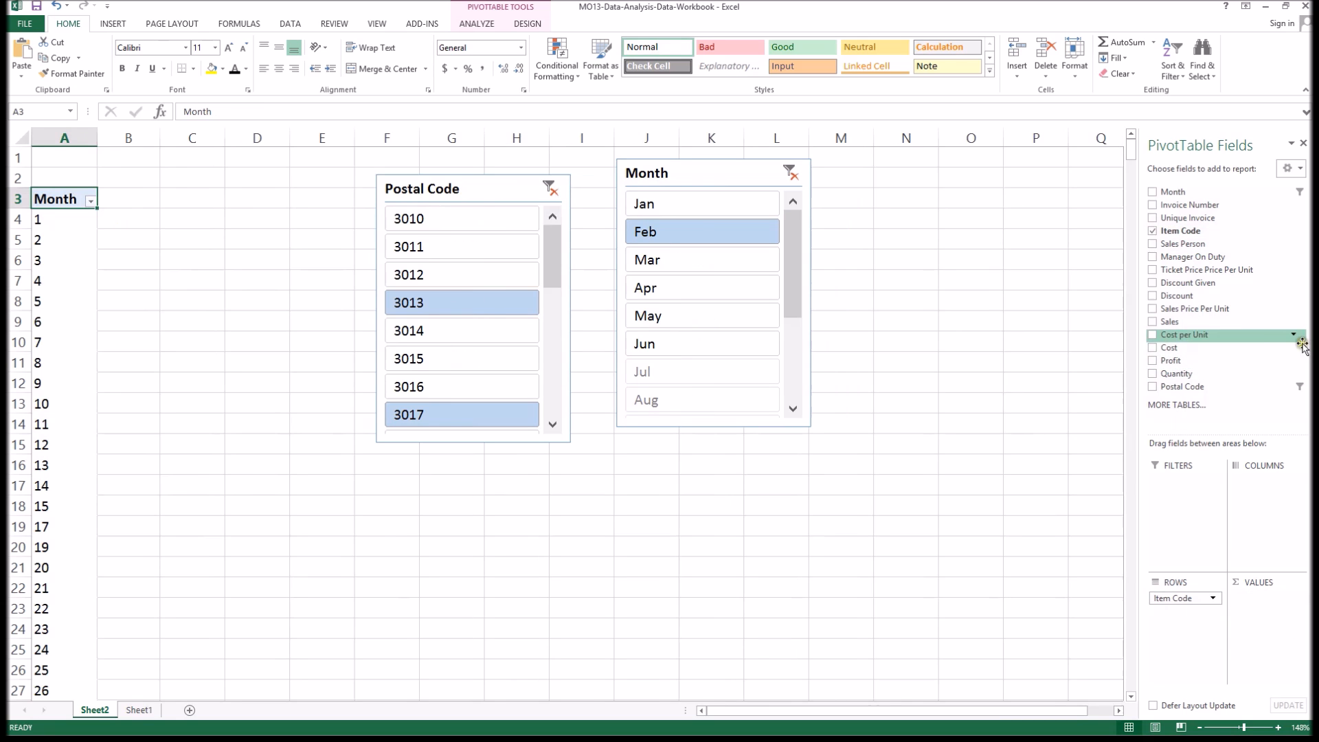
pyautogui.click(1153, 361)
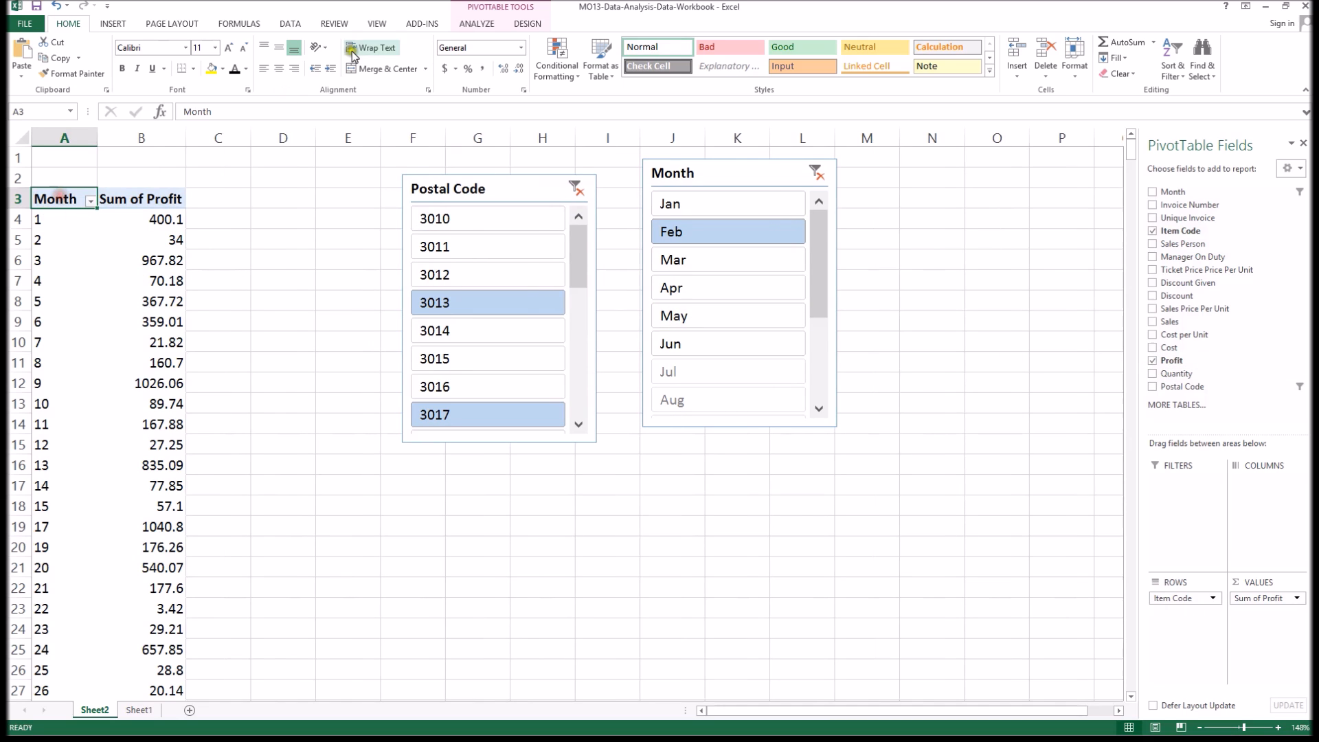
# Step: Rename the PivotTable headings in A3 and B3 to Item Code and Profit
pyautogui.doubleClick(198, 111)
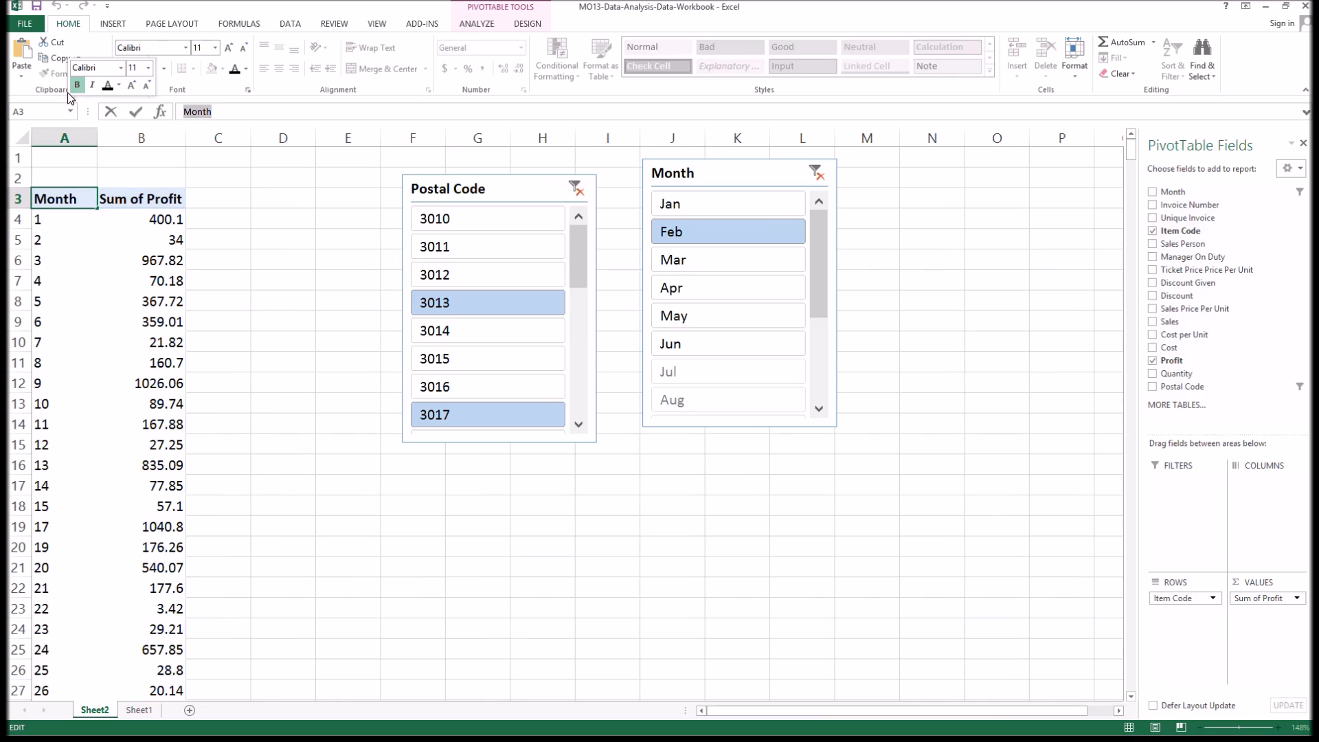
pyautogui.write('Item Code')
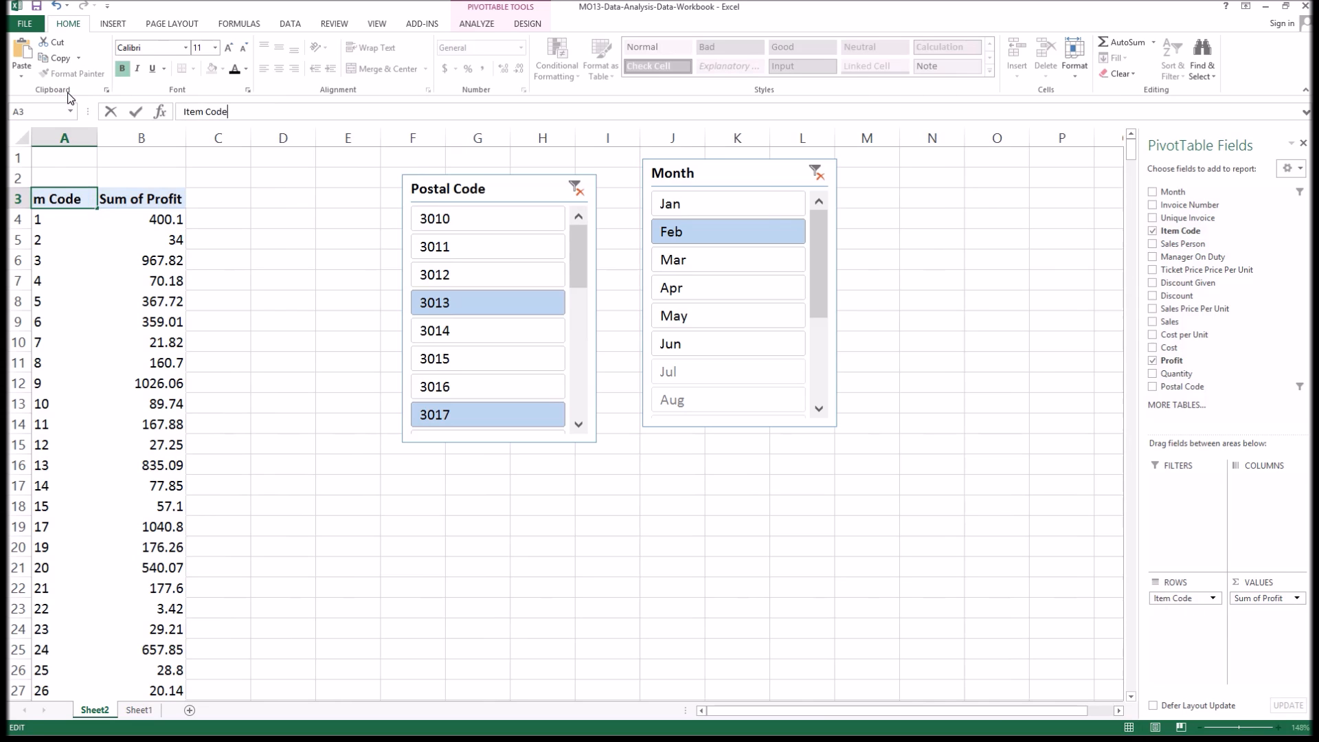
pyautogui.press('Tab')
pyautogui.tripleClick(215, 111)
pyautogui.write('Profit')
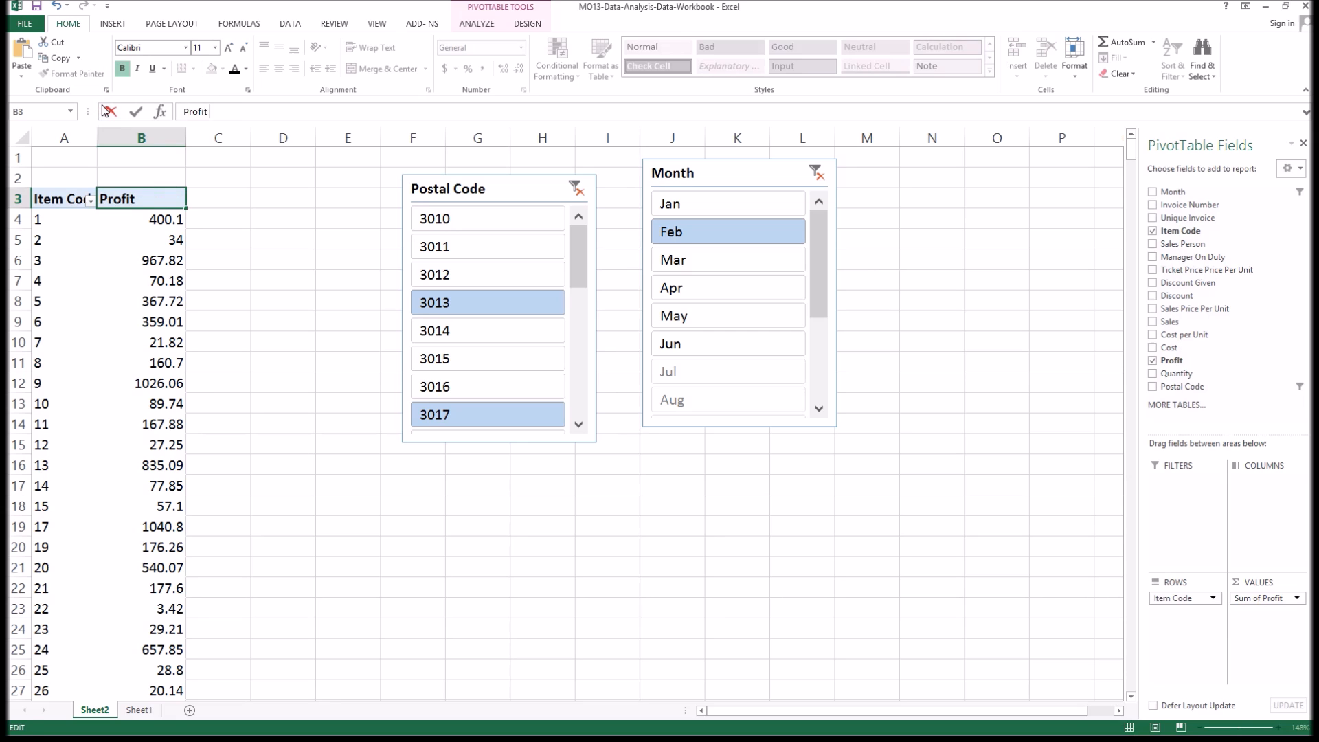
pyautogui.press('Return')
# Step: Format the PivotTable's Profit values as Currency with 0 decimal places
pyautogui.rightClick(169, 218)
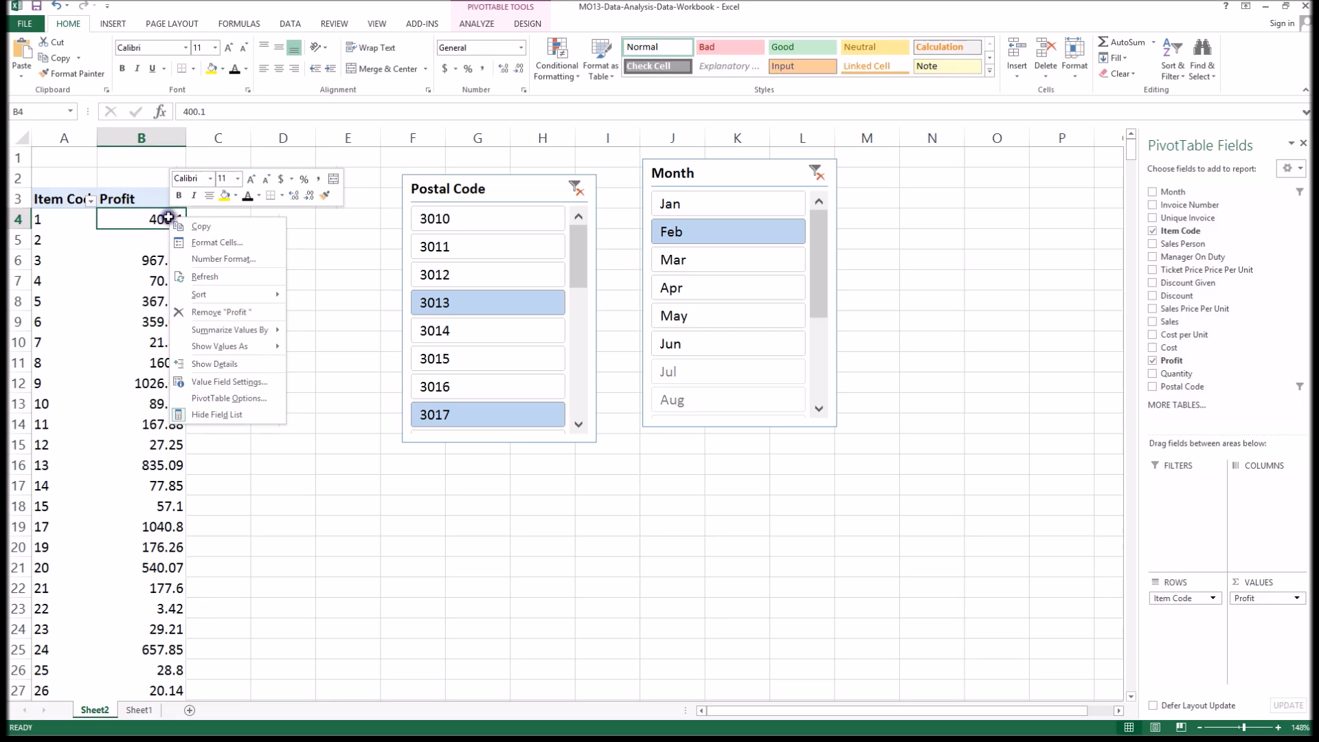
pyautogui.click(215, 258)
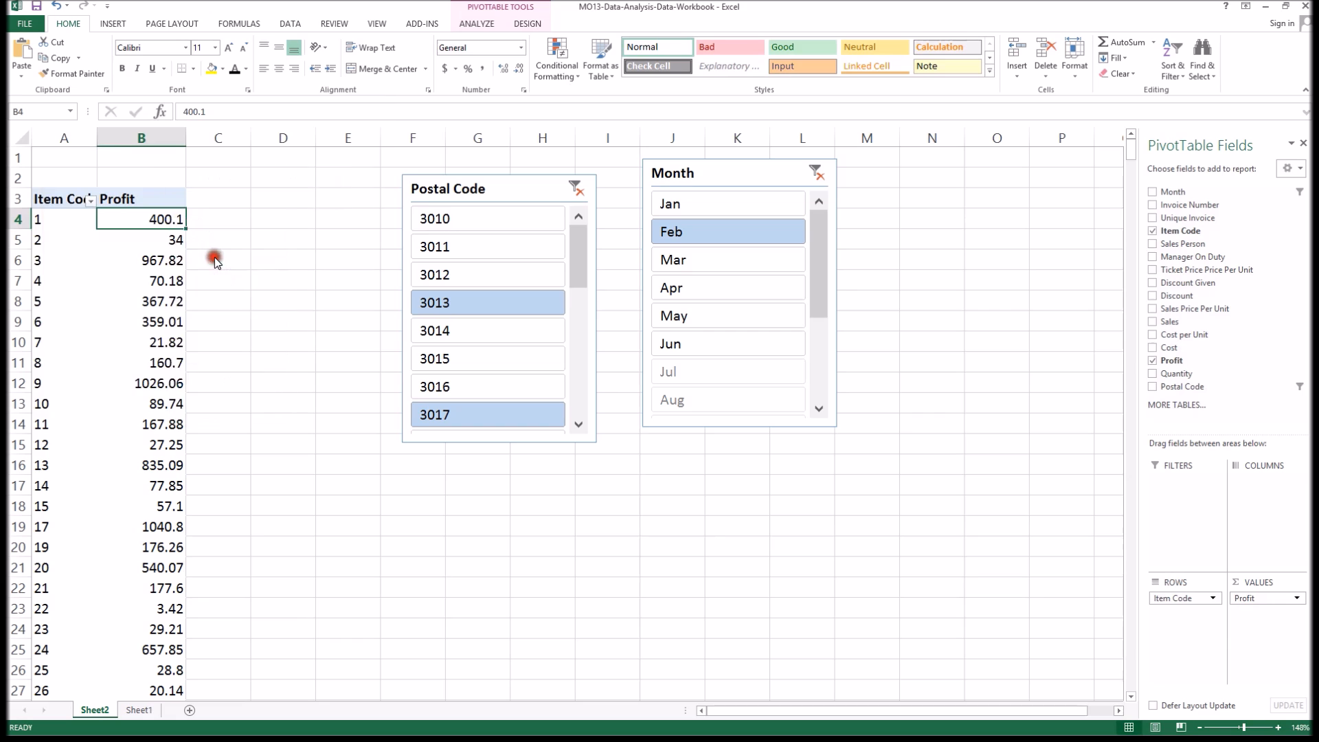
pyautogui.click(77, 170)
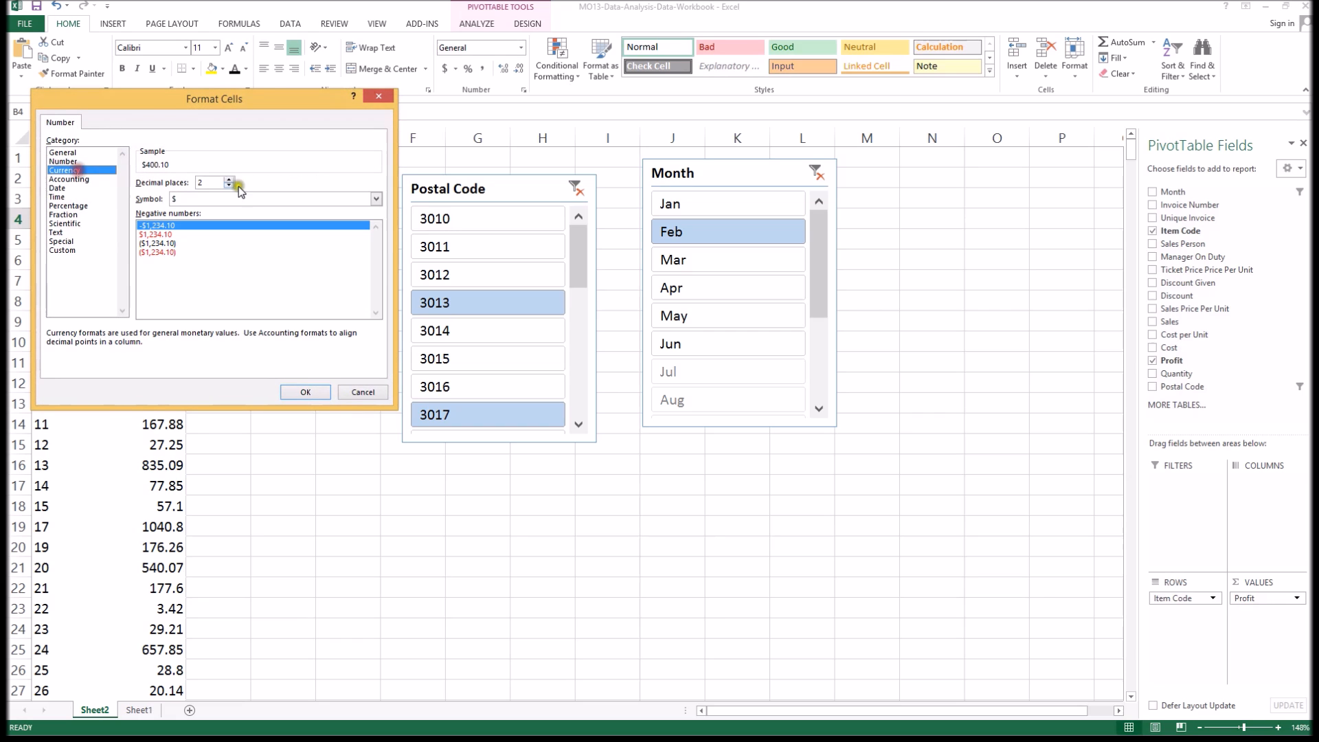
pyautogui.click(229, 186)
pyautogui.click(229, 186)
pyautogui.click(305, 391)
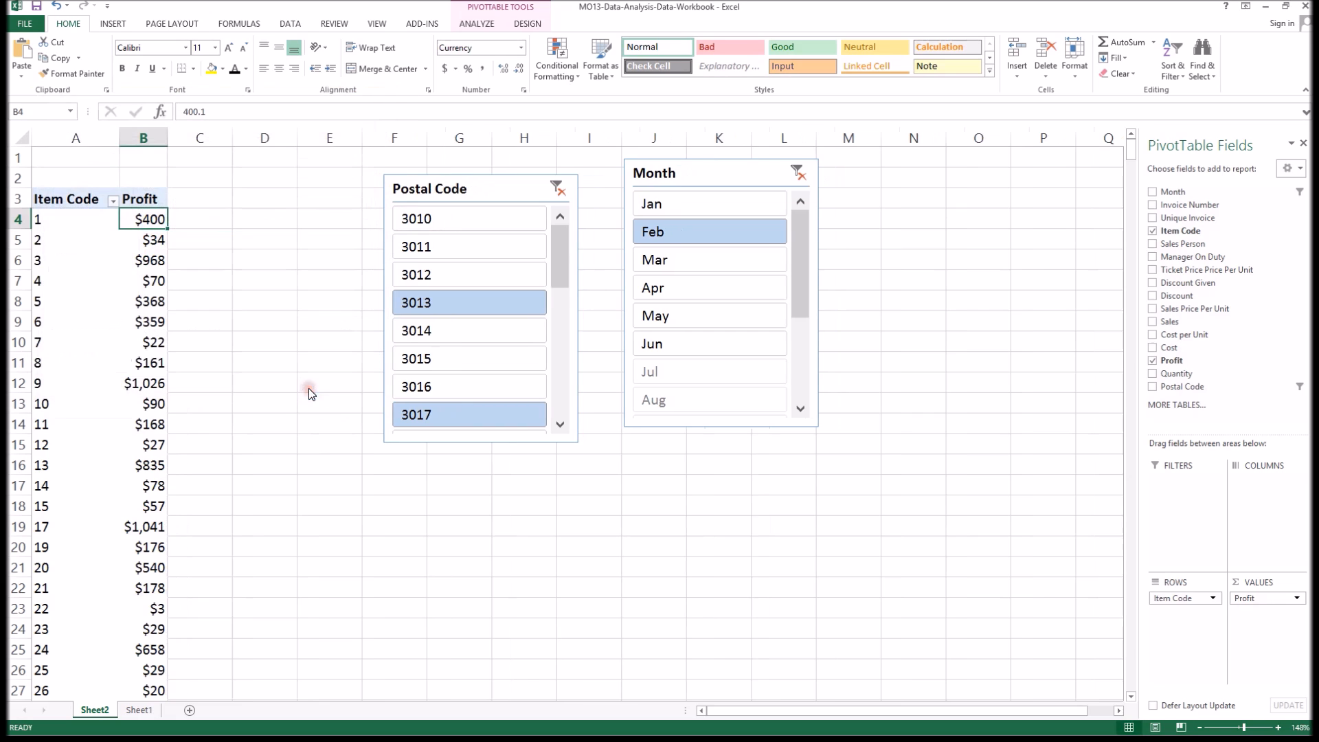
# Step: Apply a Top 10 value filter to Item Code that shows only the top 1 item by Profit
pyautogui.click(113, 200)
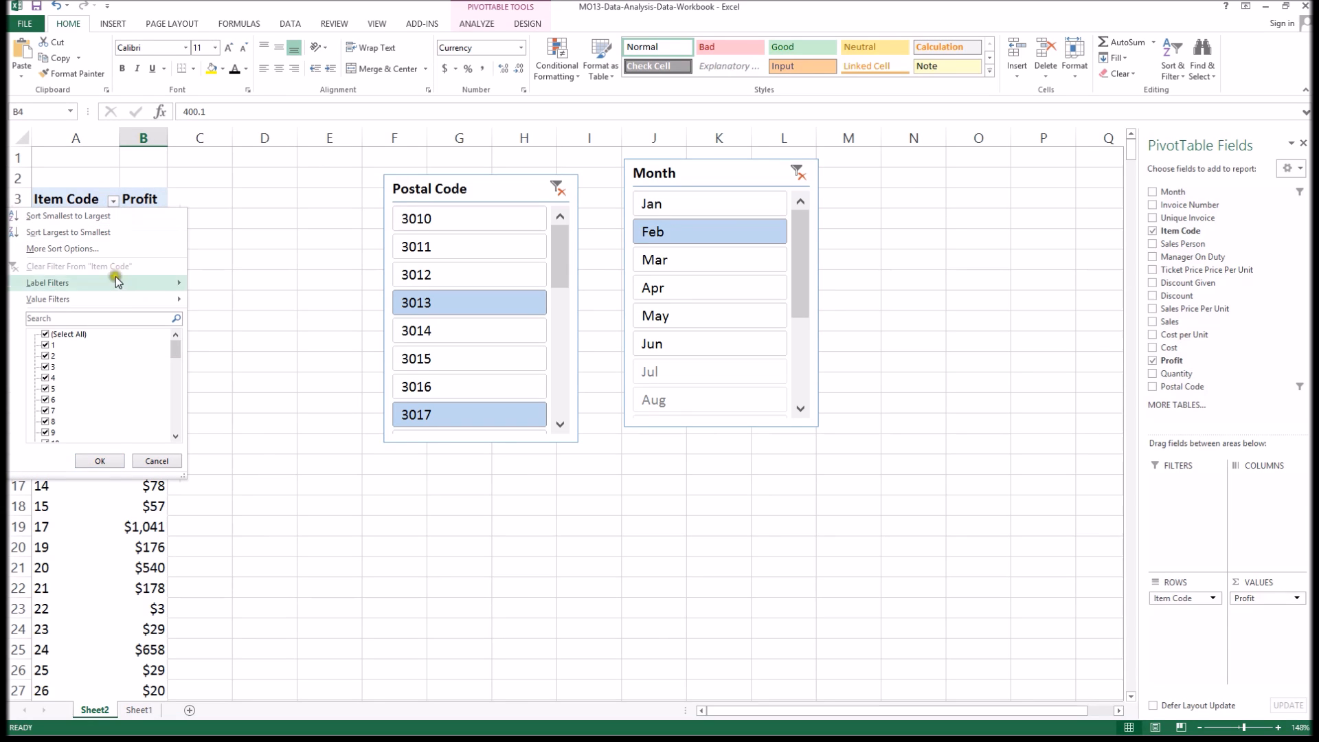
pyautogui.moveTo(113, 299)
pyautogui.click(290, 450)
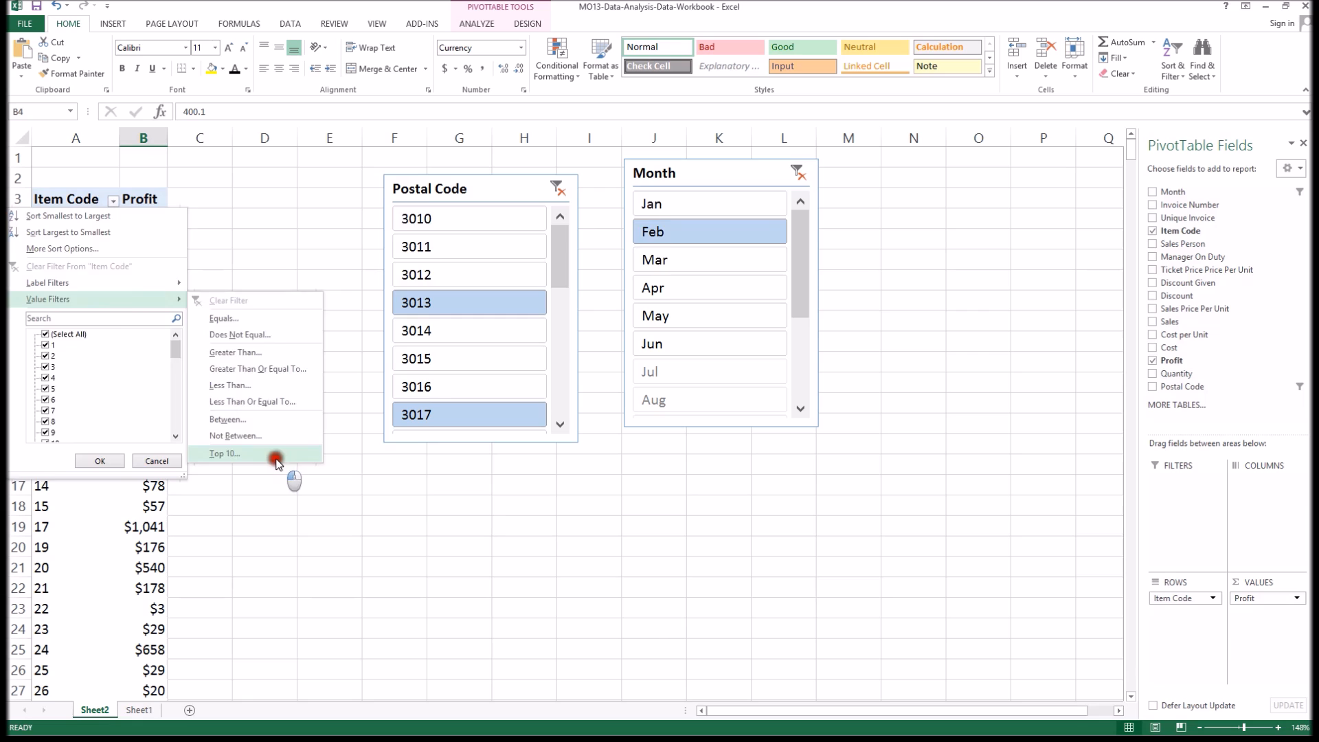
pyautogui.click(476, 248)
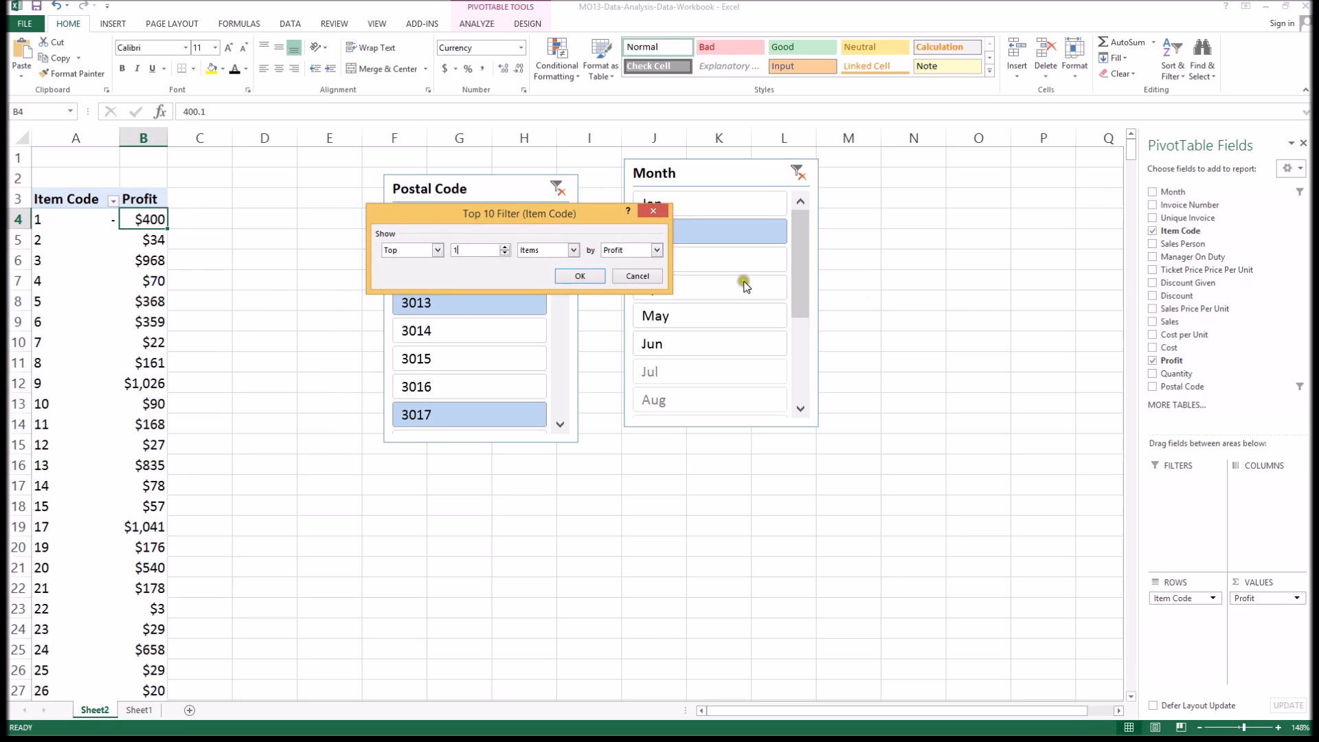
pyautogui.click(579, 274)
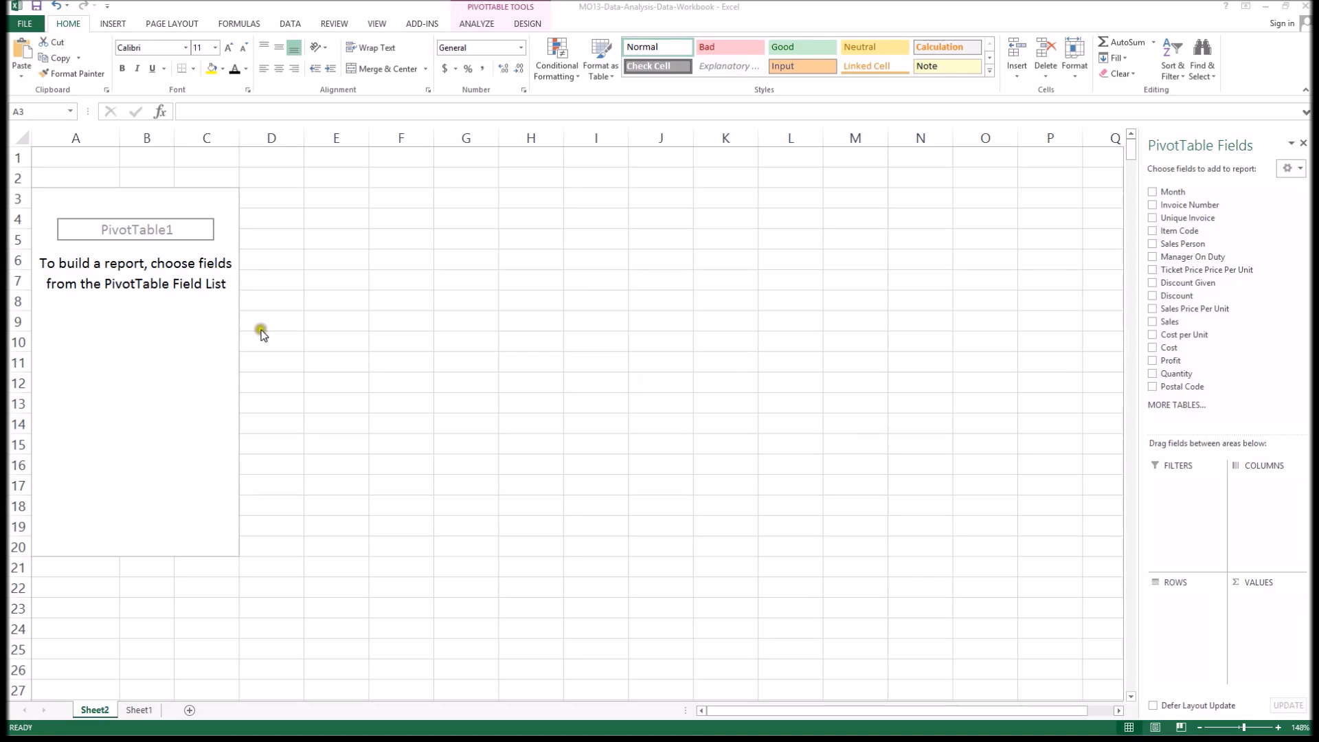
# Step: Build the emptied PivotTable with Month as rows and Profit as values
pyautogui.click(1152, 192)
pyautogui.click(1153, 193)
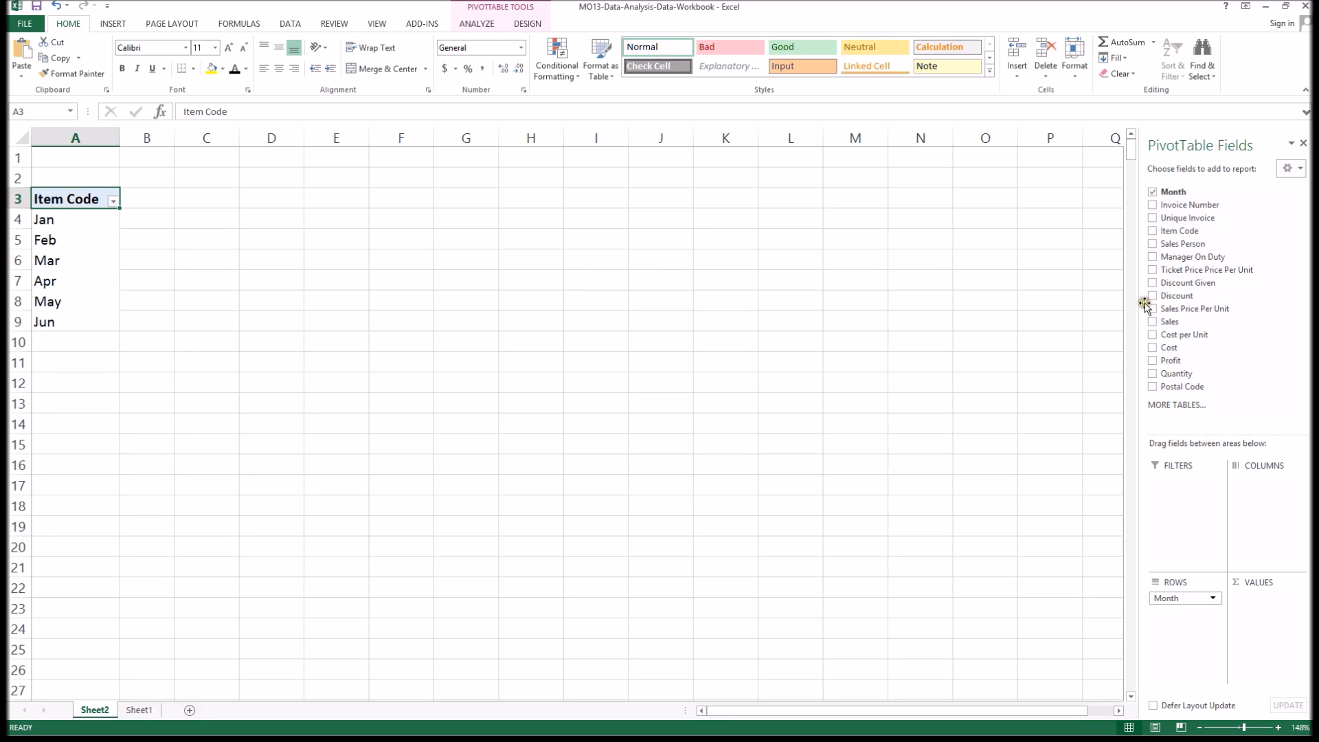
pyautogui.click(1153, 361)
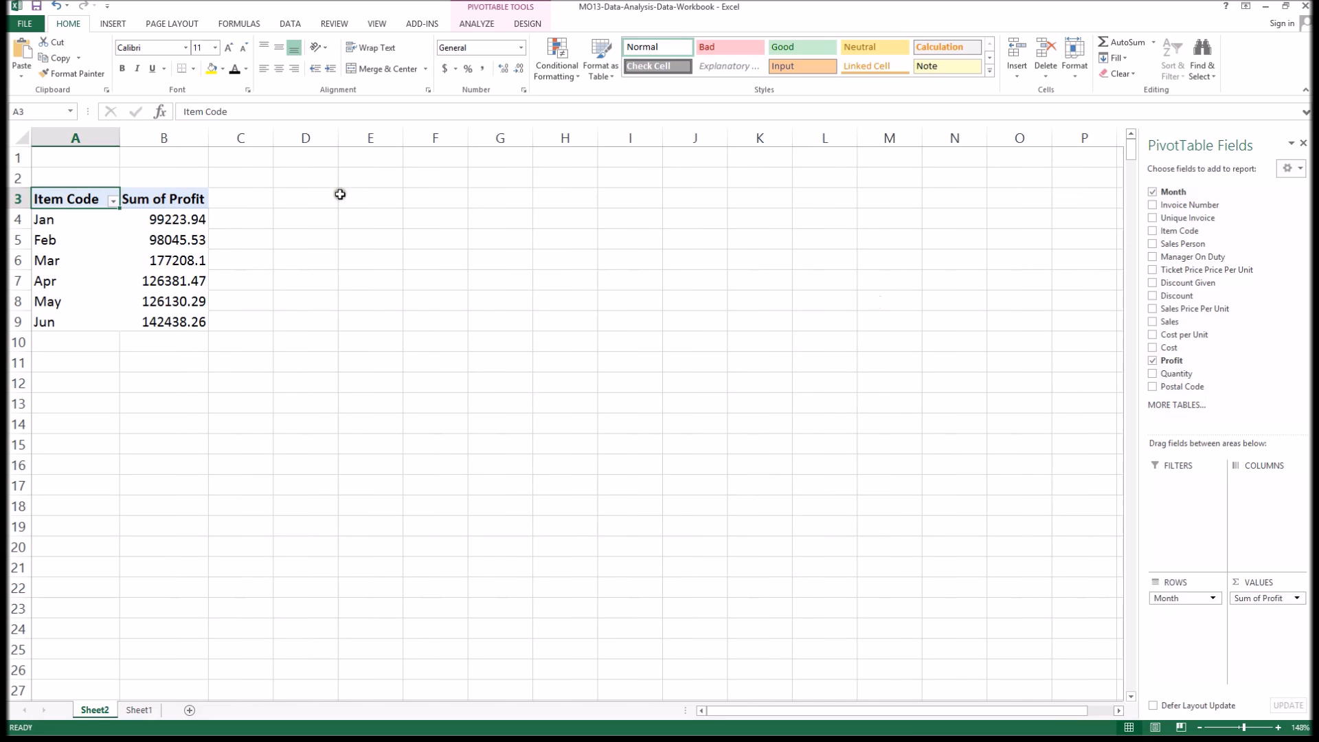
# Step: Rename the PivotTable headings in A3 and B3 to Month and Profit
pyautogui.tripleClick(255, 112)
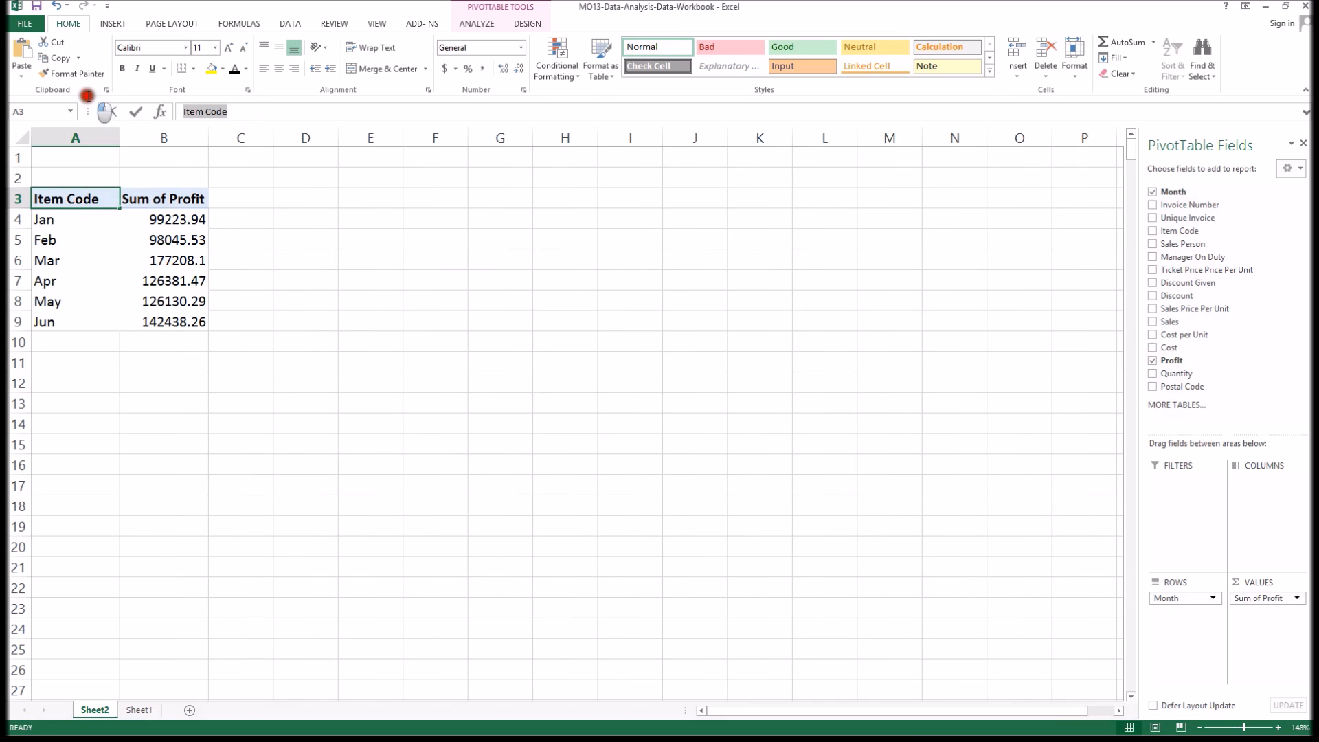
pyautogui.write('Month')
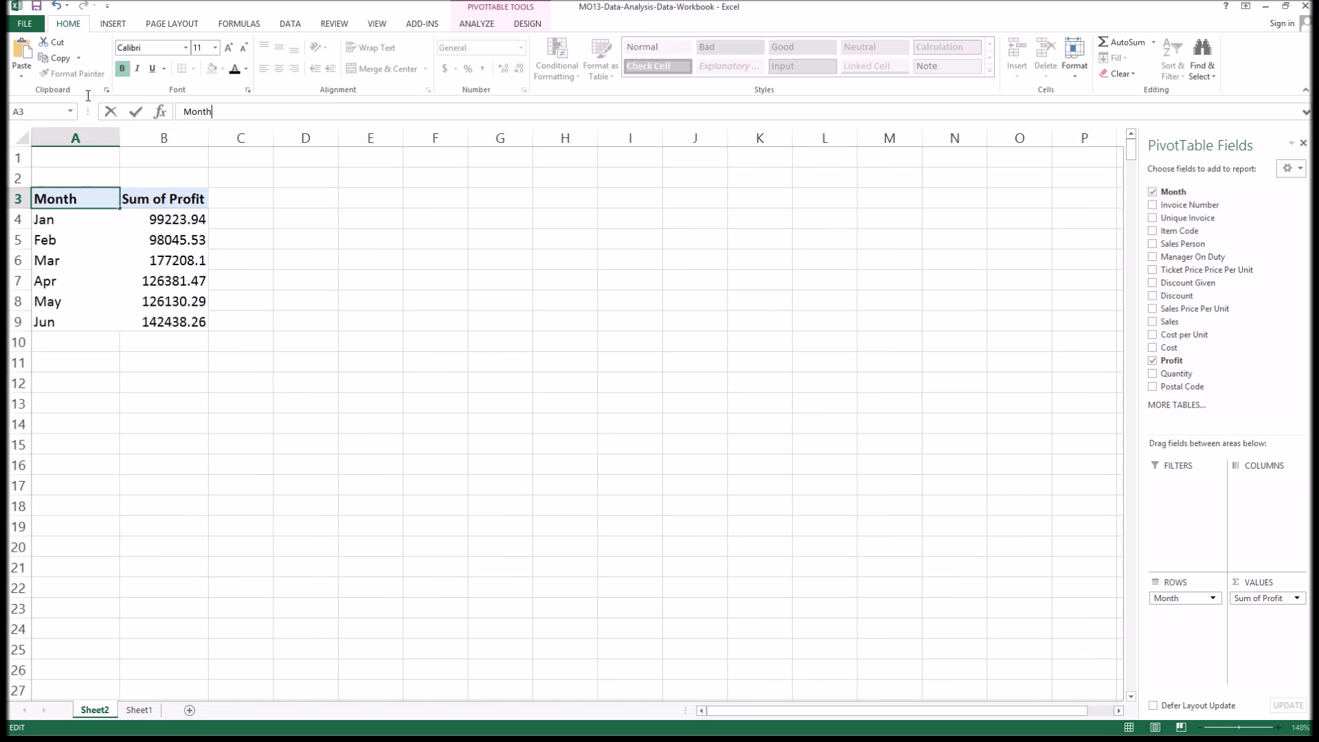
pyautogui.press('Tab')
pyautogui.moveTo(209, 110); pyautogui.dragTo(97, 109)
pyautogui.press('BackSpace')
pyautogui.press('Delete')
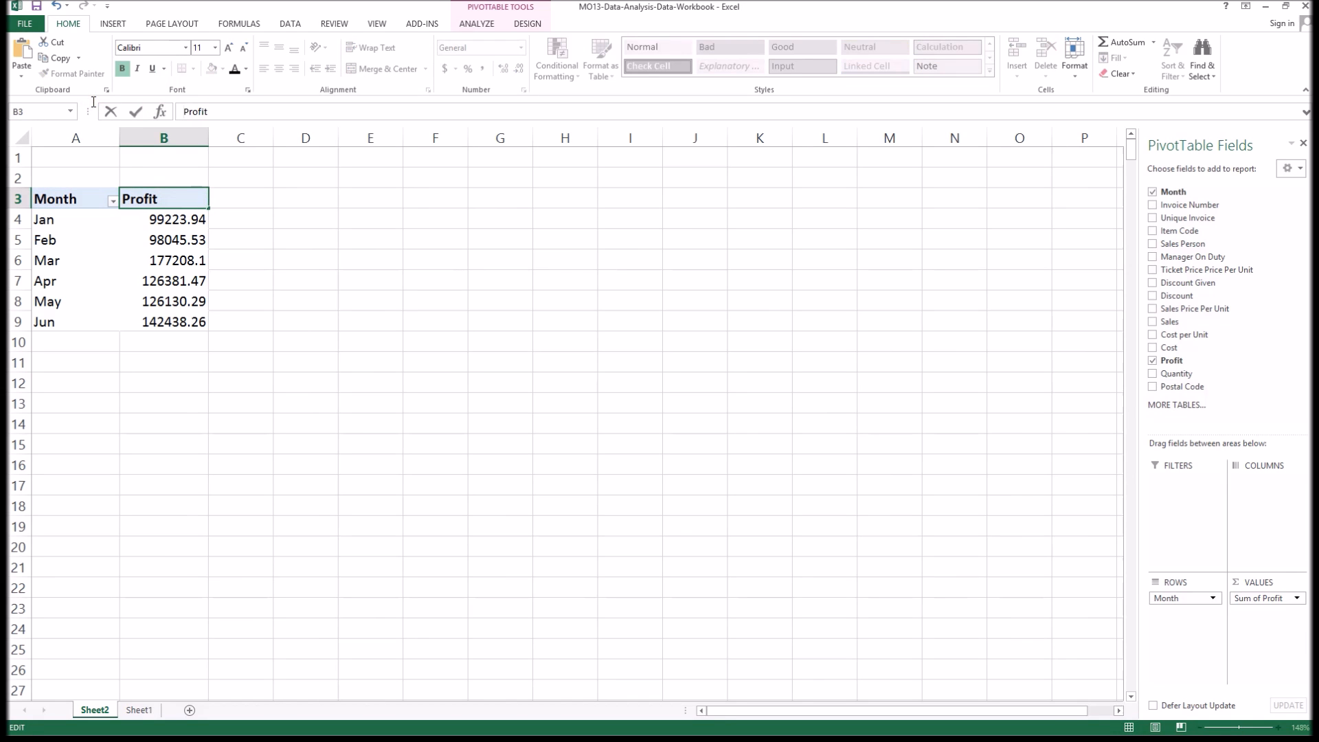
pyautogui.press('Return')
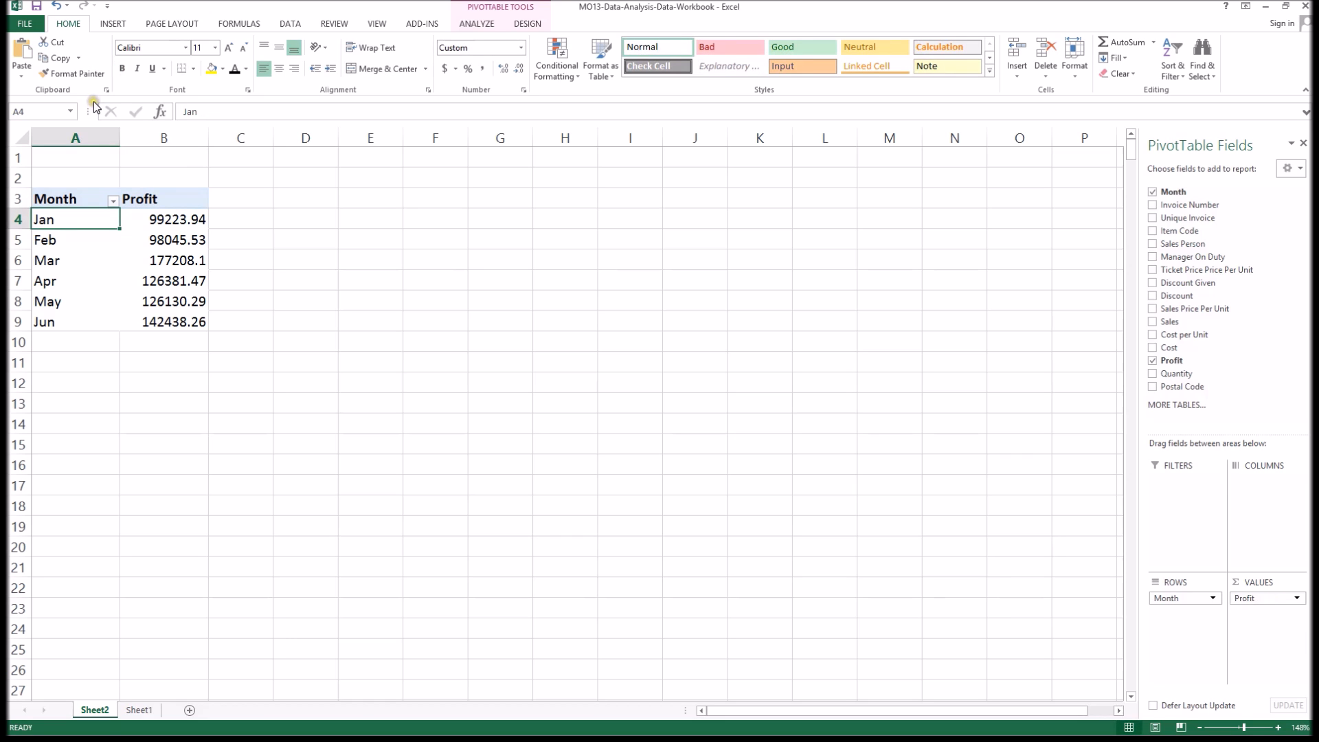
# Step: Format the monthly Profit values as Currency with 0 decimal places
pyautogui.rightClick(166, 215)
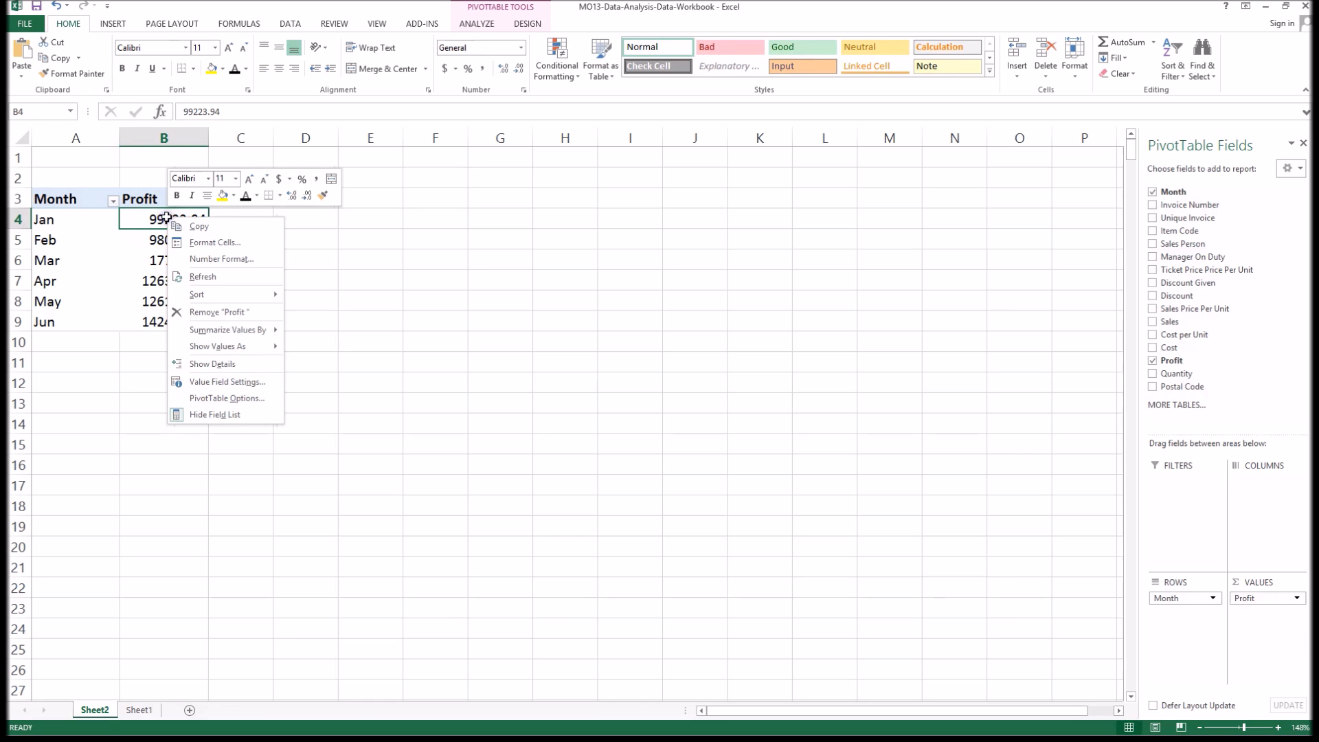
pyautogui.click(220, 259)
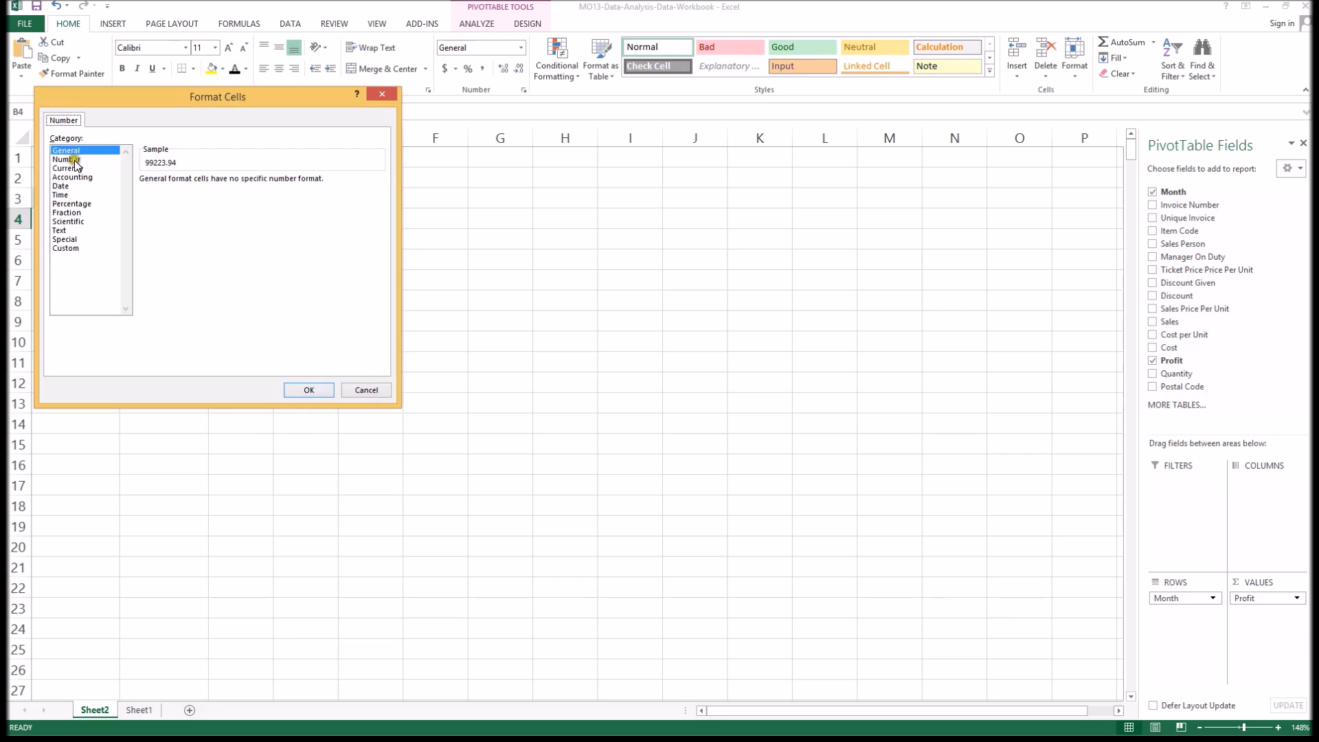
pyautogui.click(78, 168)
pyautogui.click(234, 183)
pyautogui.click(234, 183)
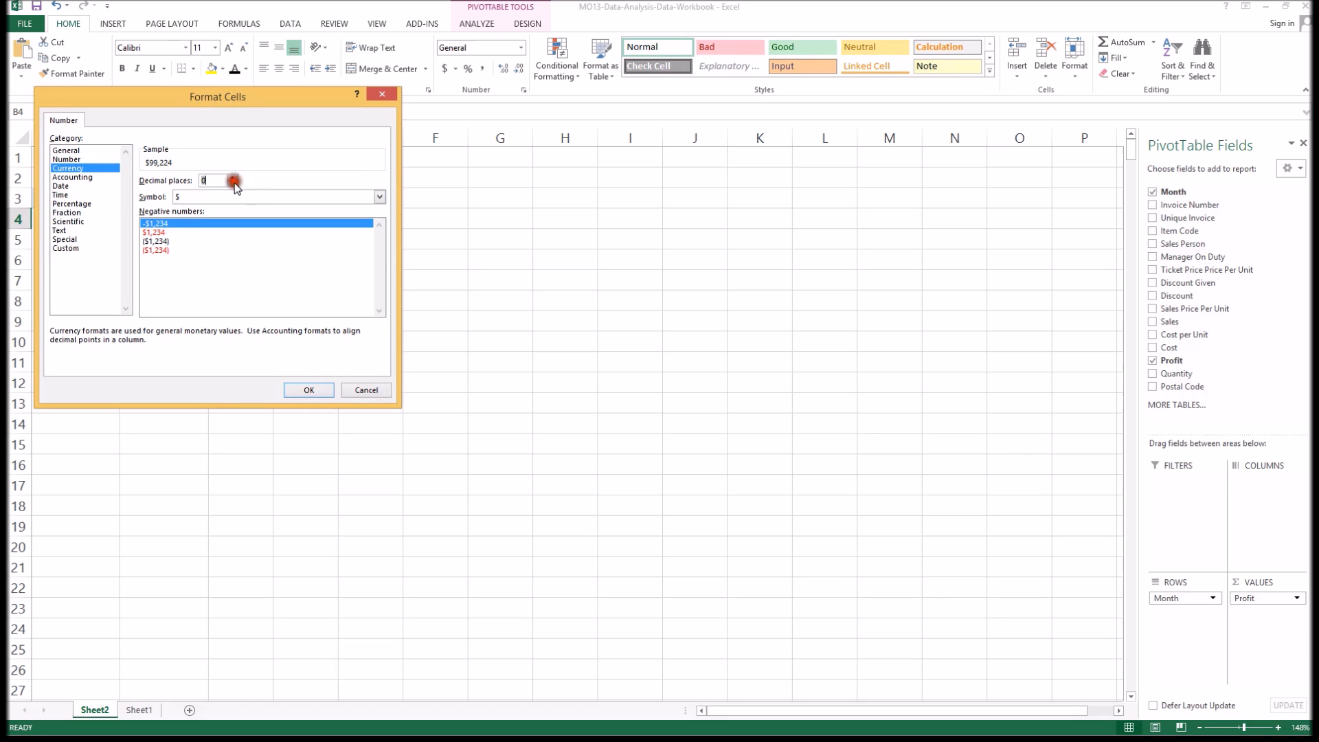
pyautogui.click(310, 391)
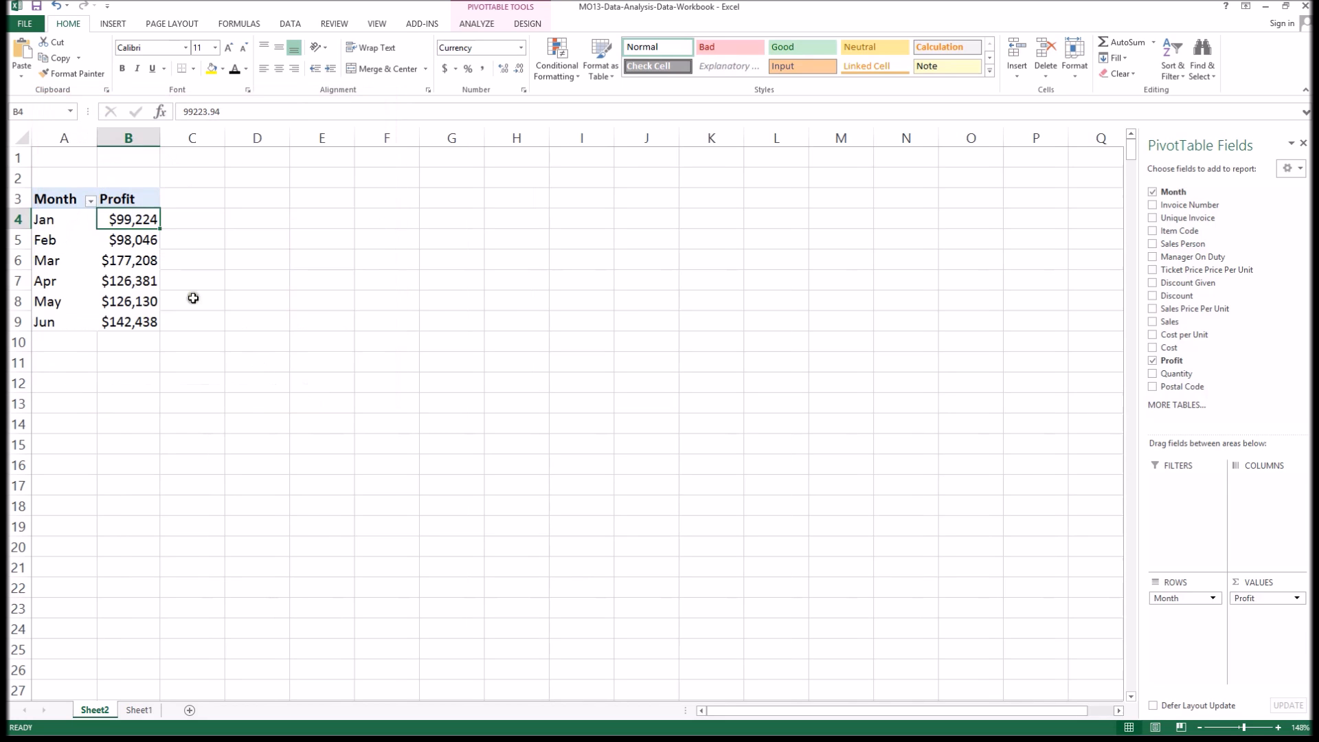
# Step: Sort the months in the PivotTable by Profit from largest to smallest
pyautogui.rightClick(134, 213)
pyautogui.moveTo(179, 287)
pyautogui.click(336, 306)
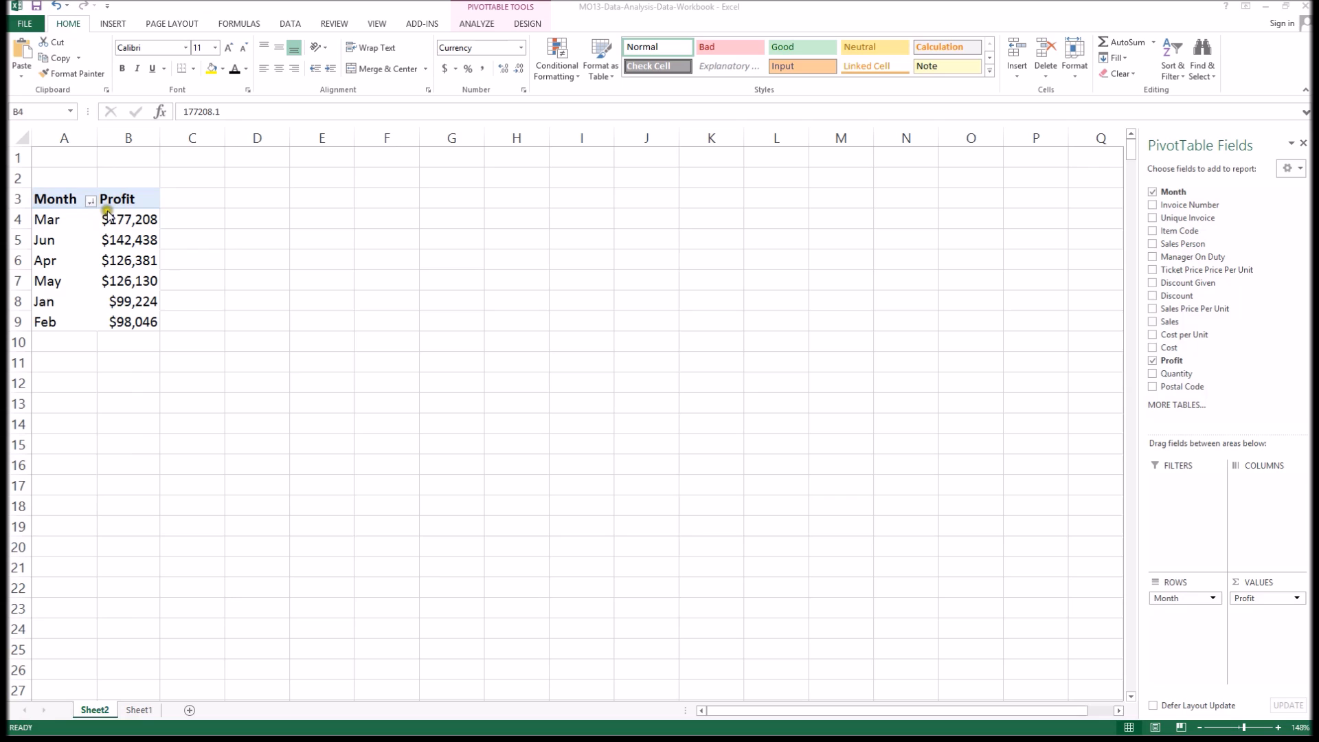
# Step: Insert slicers for Item Code, Manager On Duty and Postal Code
pyautogui.click(118, 23)
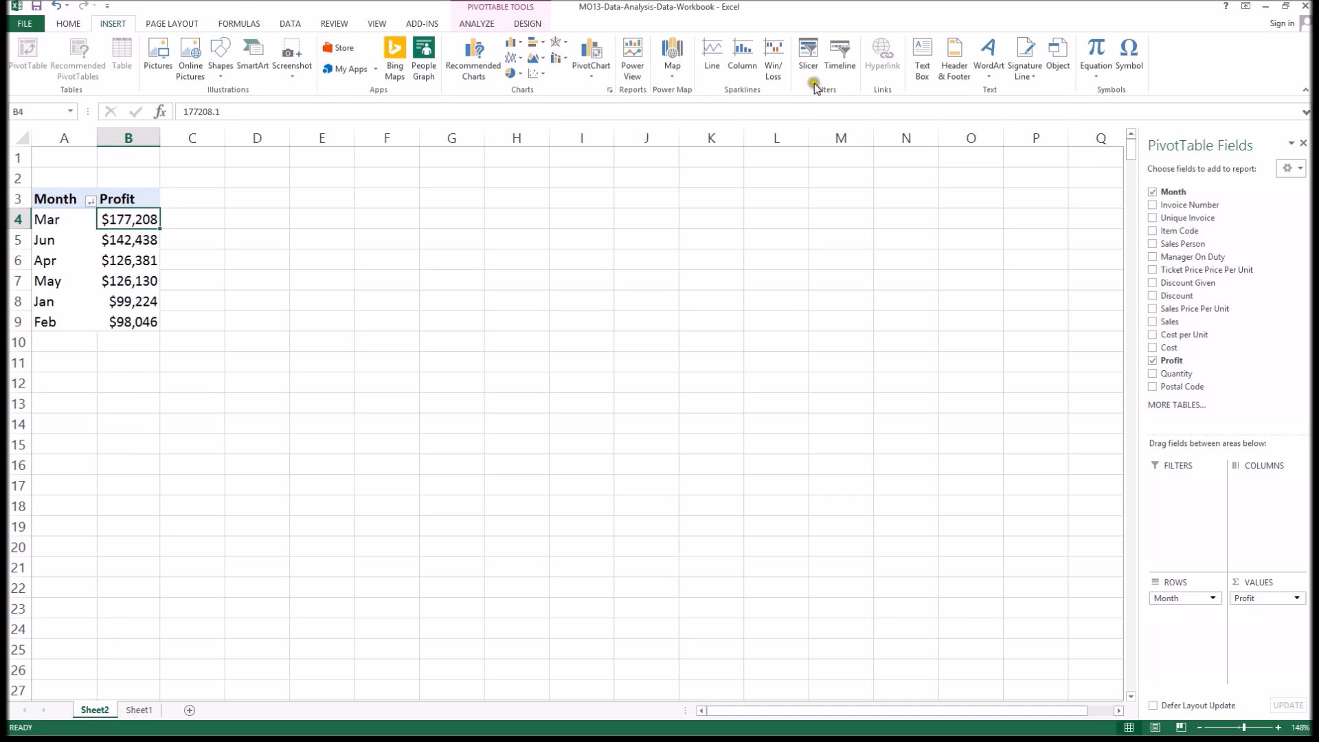
pyautogui.click(811, 55)
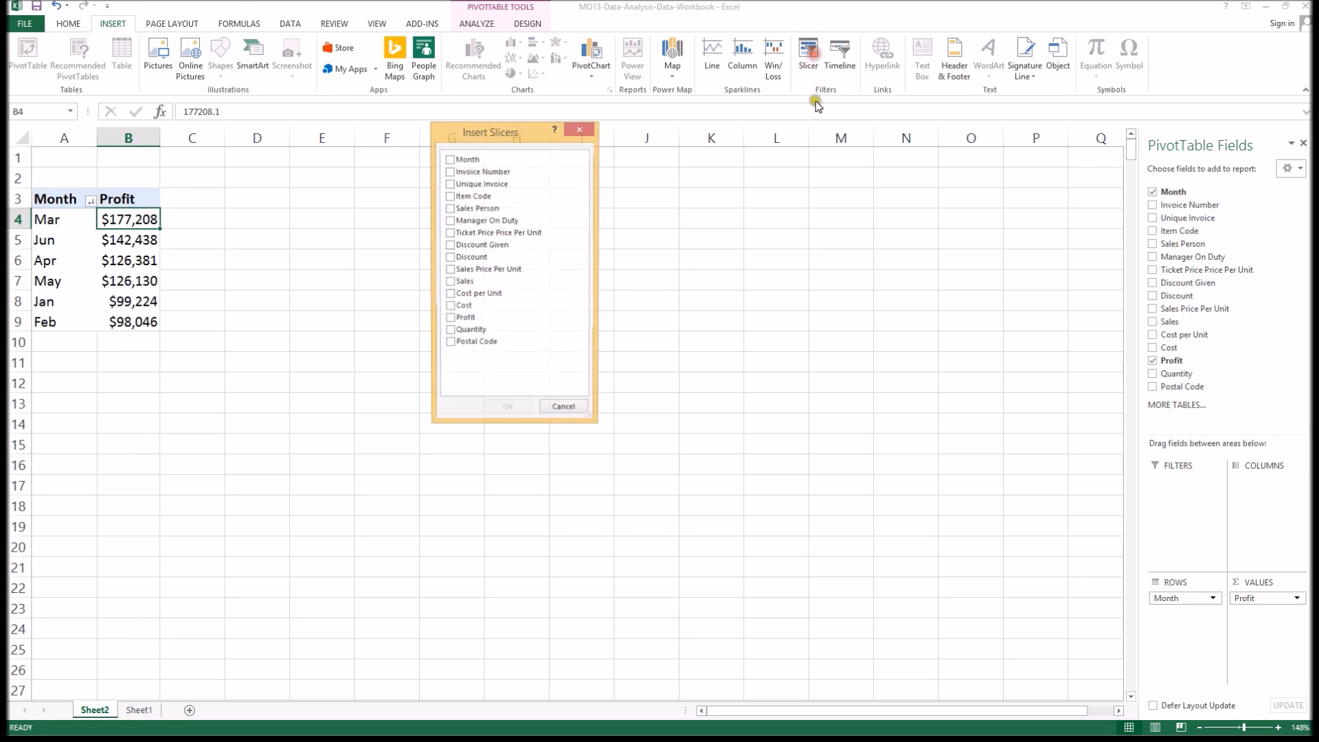
pyautogui.click(450, 222)
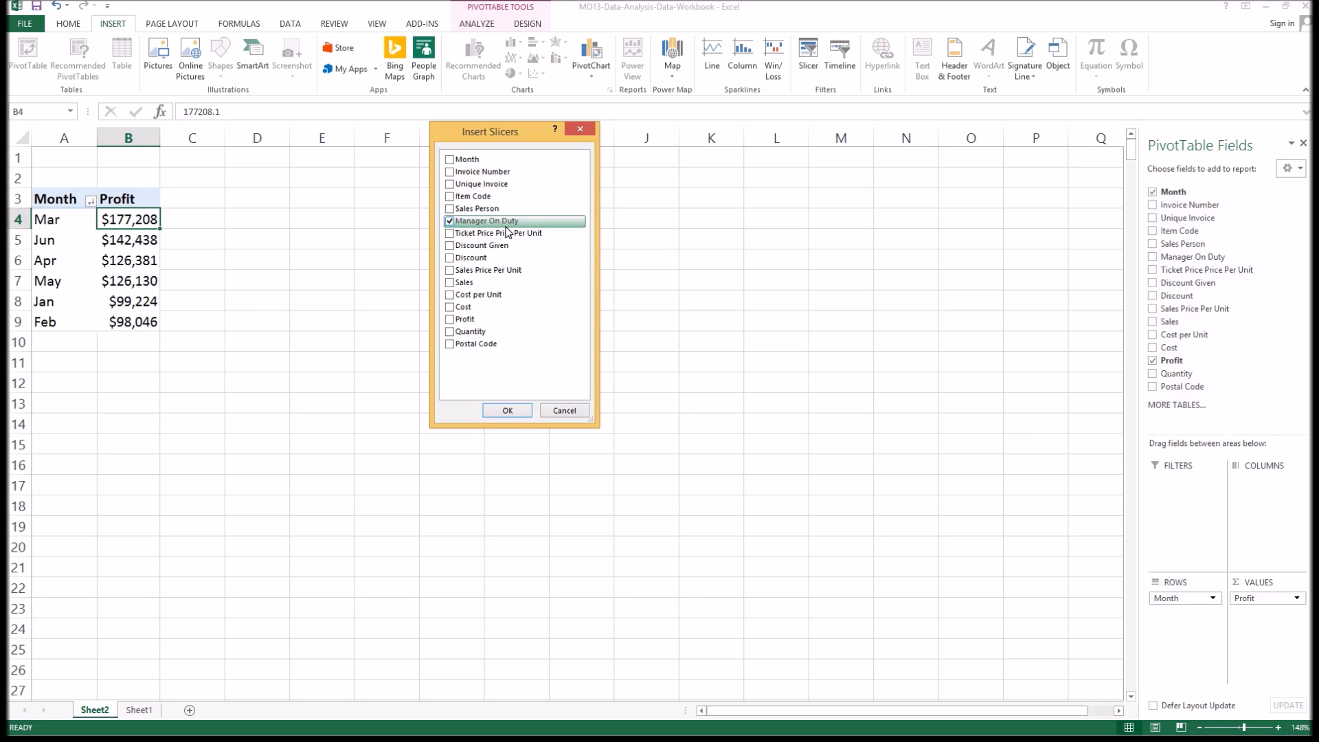
pyautogui.click(450, 344)
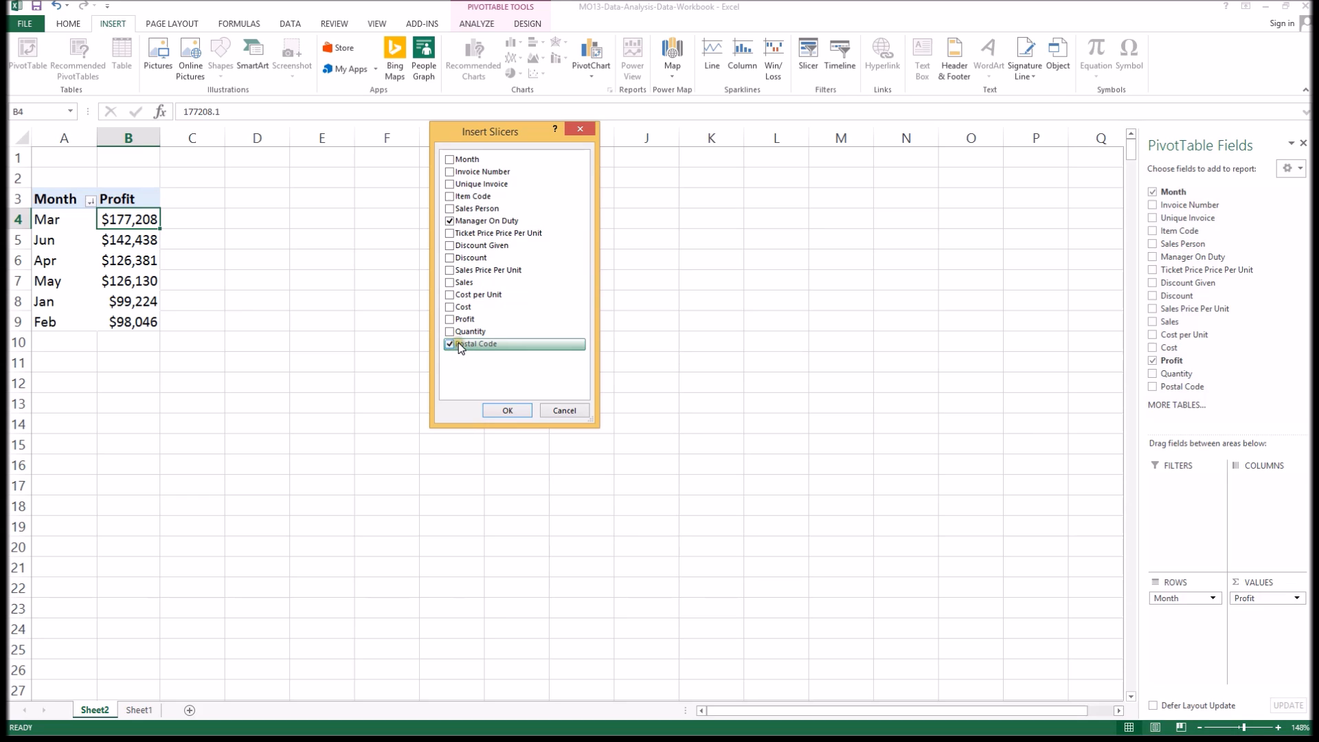
pyautogui.click(451, 197)
pyautogui.click(507, 410)
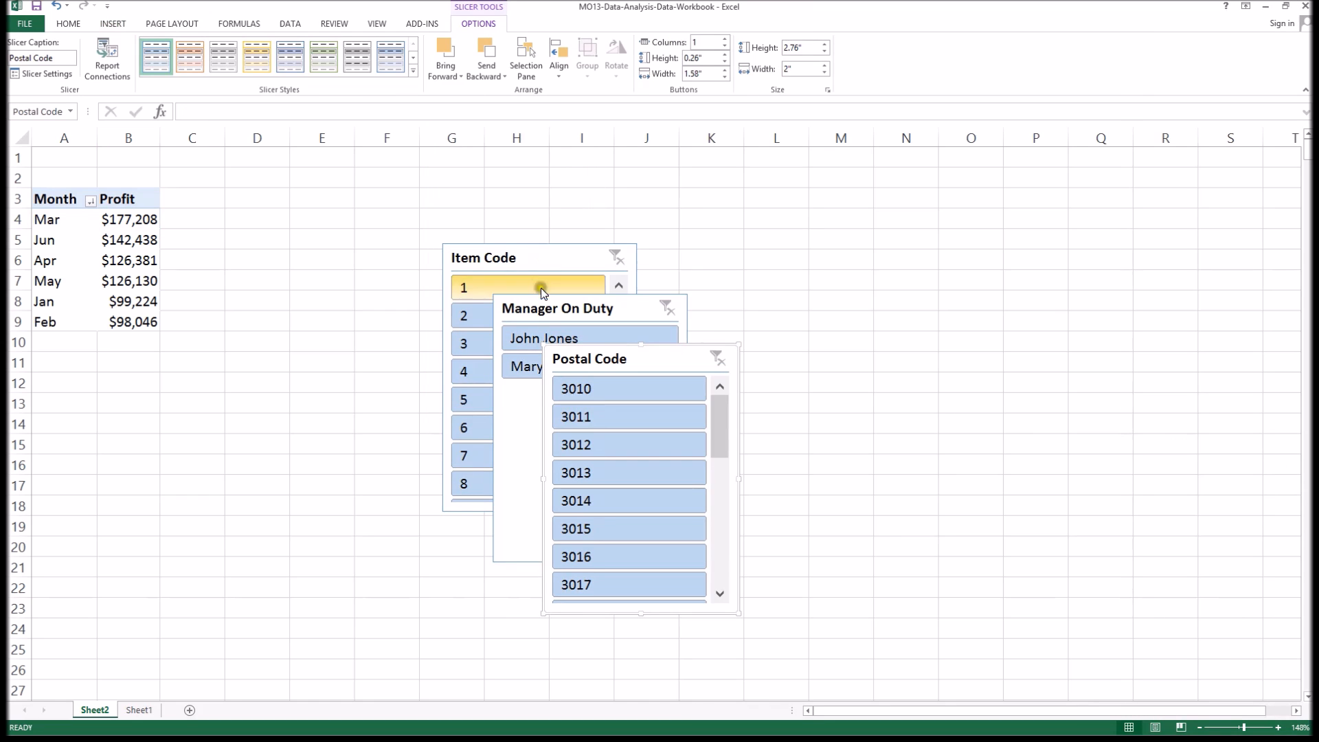
# Step: Line up the Manager On Duty, Postal Code and Item Code slicers beside the PivotTable and filter Manager On Duty to the first manager
pyautogui.moveTo(571, 308); pyautogui.dragTo(325, 161)
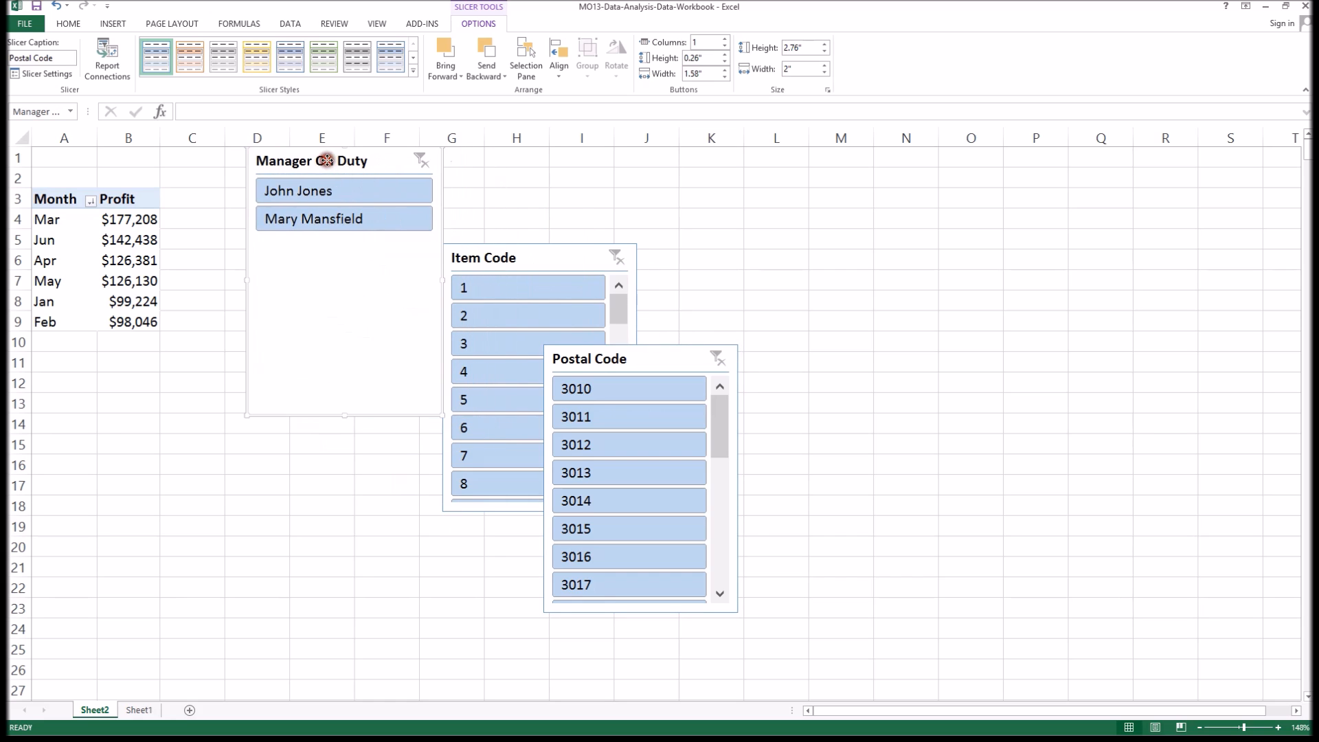
pyautogui.click(317, 192)
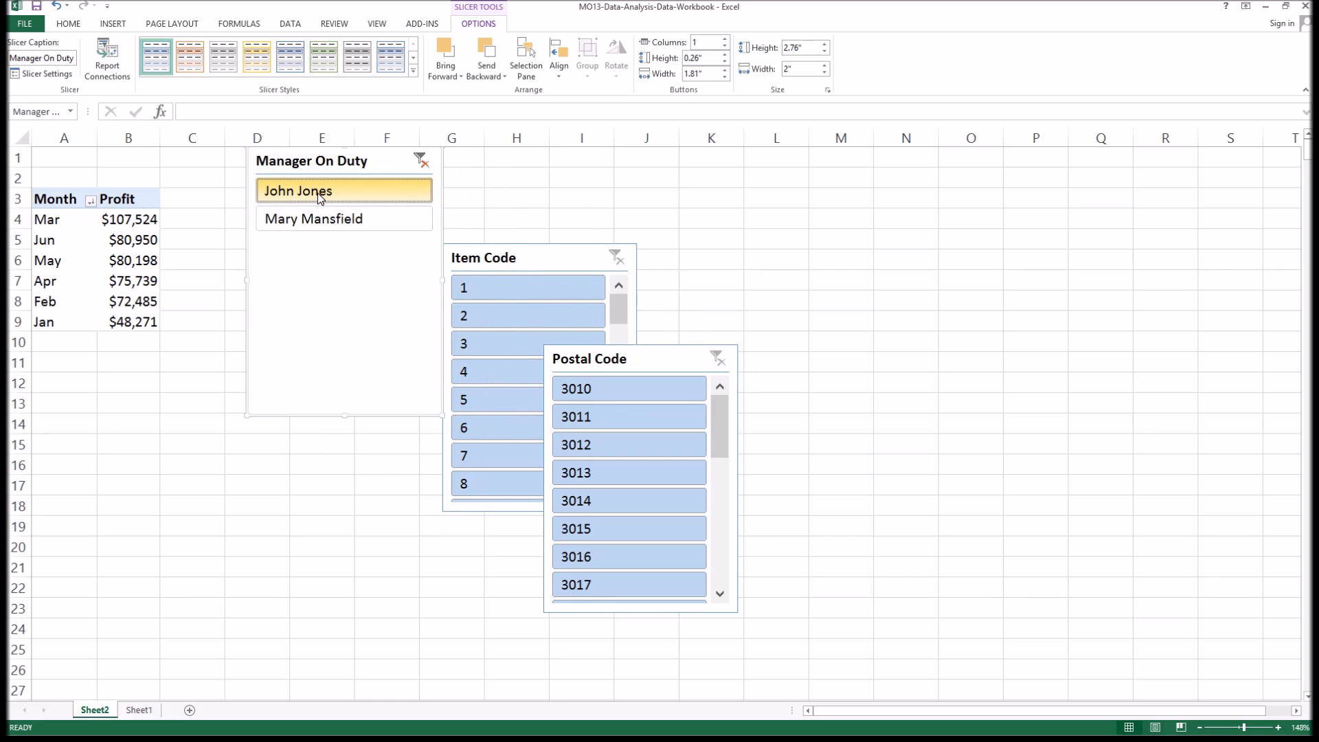
pyautogui.moveTo(630, 364); pyautogui.dragTo(542, 172)
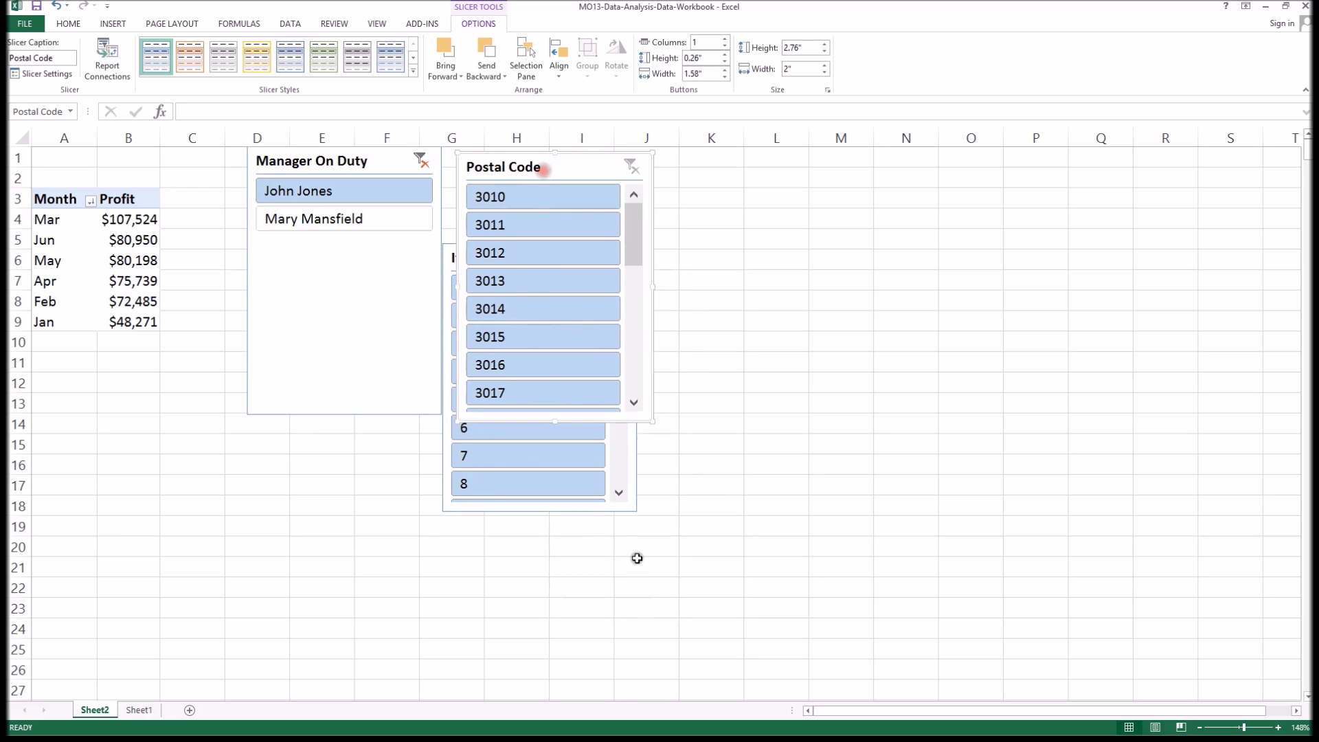
pyautogui.click(628, 484)
pyautogui.moveTo(454, 246); pyautogui.dragTo(677, 161)
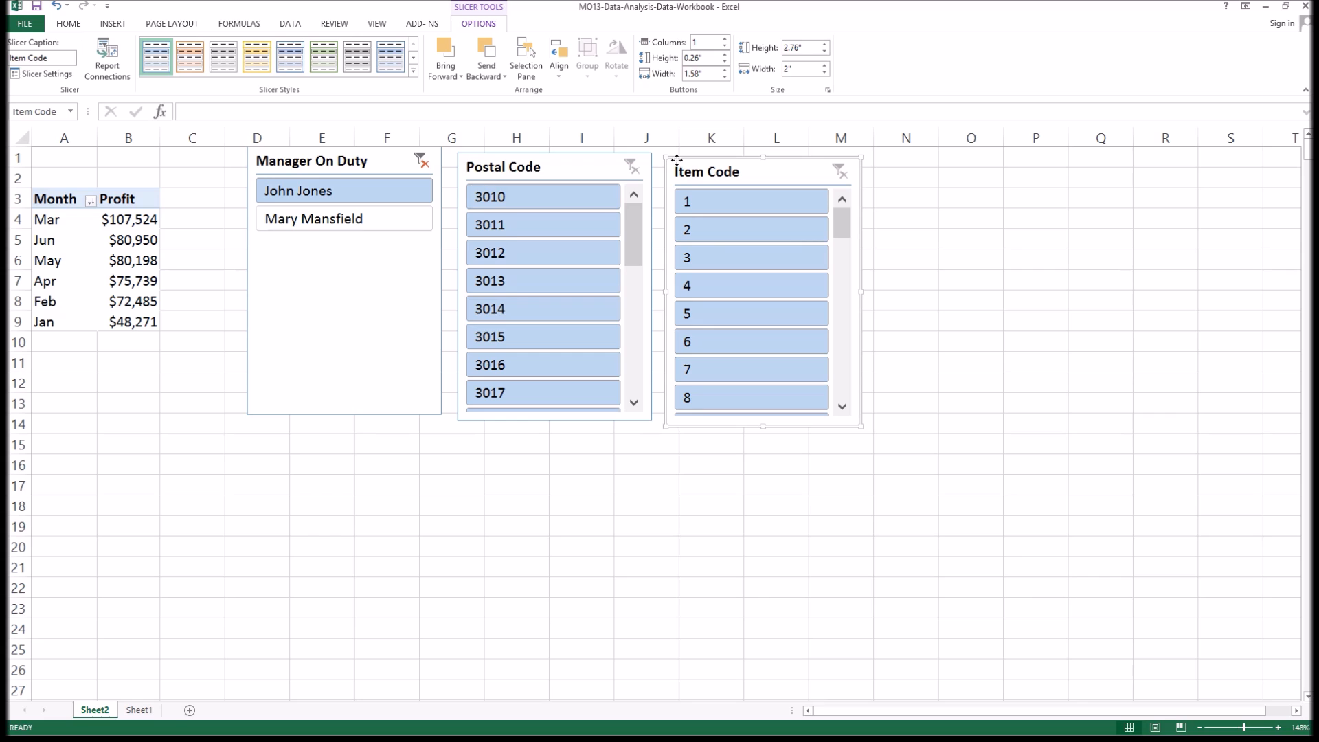
# Step: Exclude postal codes 3019 and 3028 in the Postal Code slicer, keeping all other codes selected
pyautogui.moveTo(634, 228); pyautogui.dragTo(634, 227)
pyautogui.moveTo(633, 225); pyautogui.dragTo(634, 267)
pyautogui.keyDown('ctrl'); pyautogui.click(536, 306); pyautogui.keyUp('ctrl')
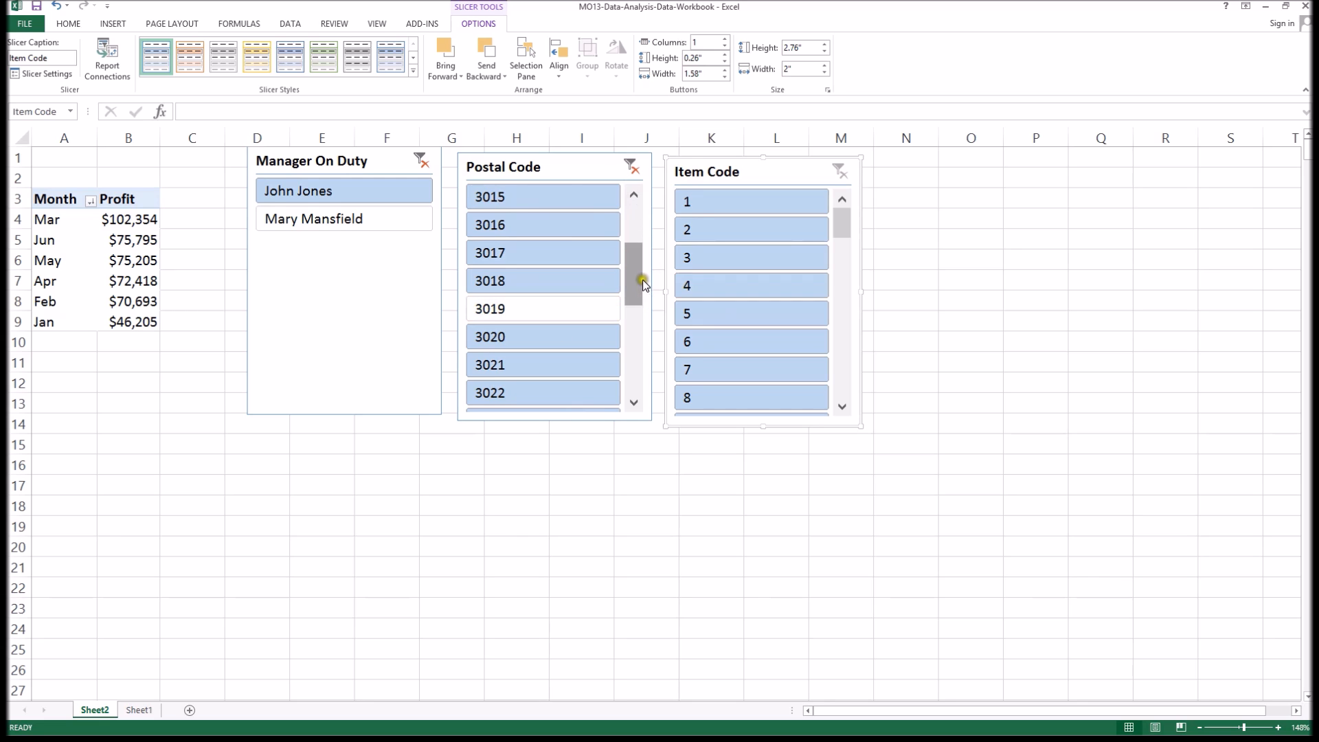
pyautogui.moveTo(638, 271); pyautogui.dragTo(638, 289)
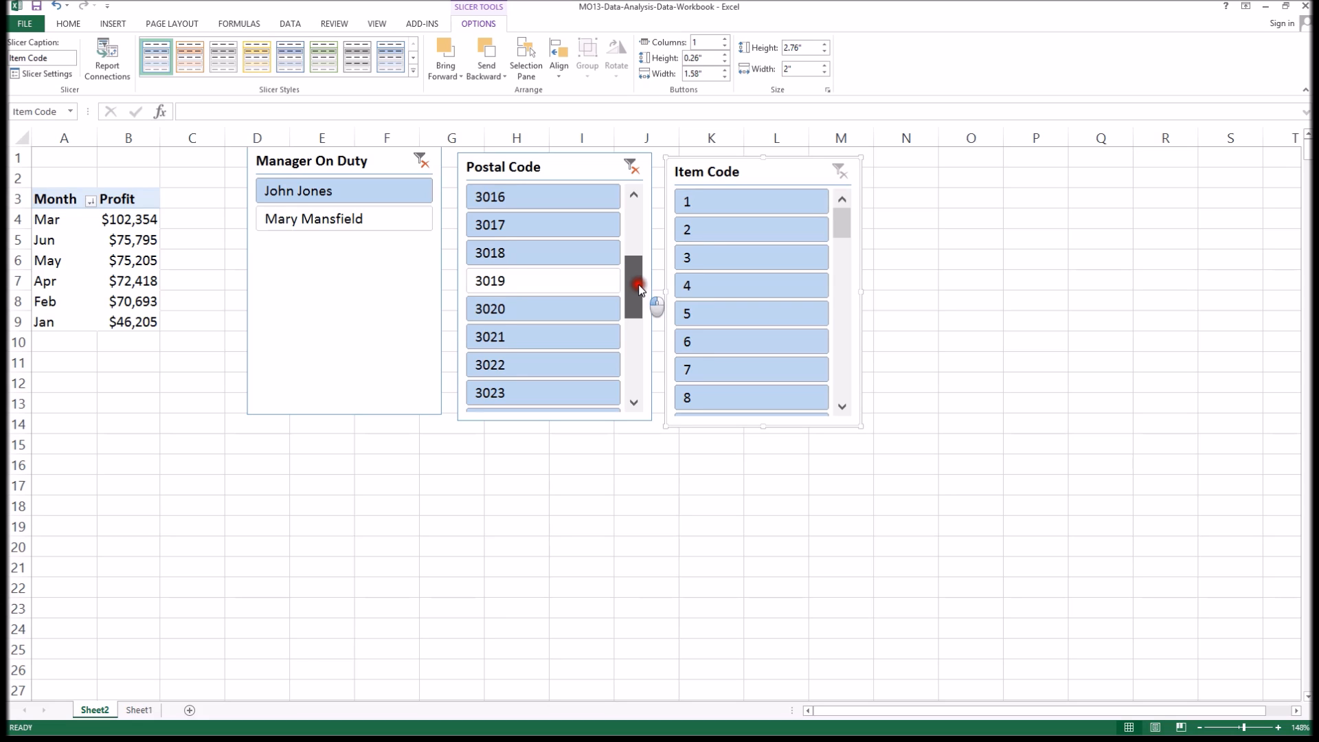
pyautogui.moveTo(638, 288); pyautogui.dragTo(633, 335)
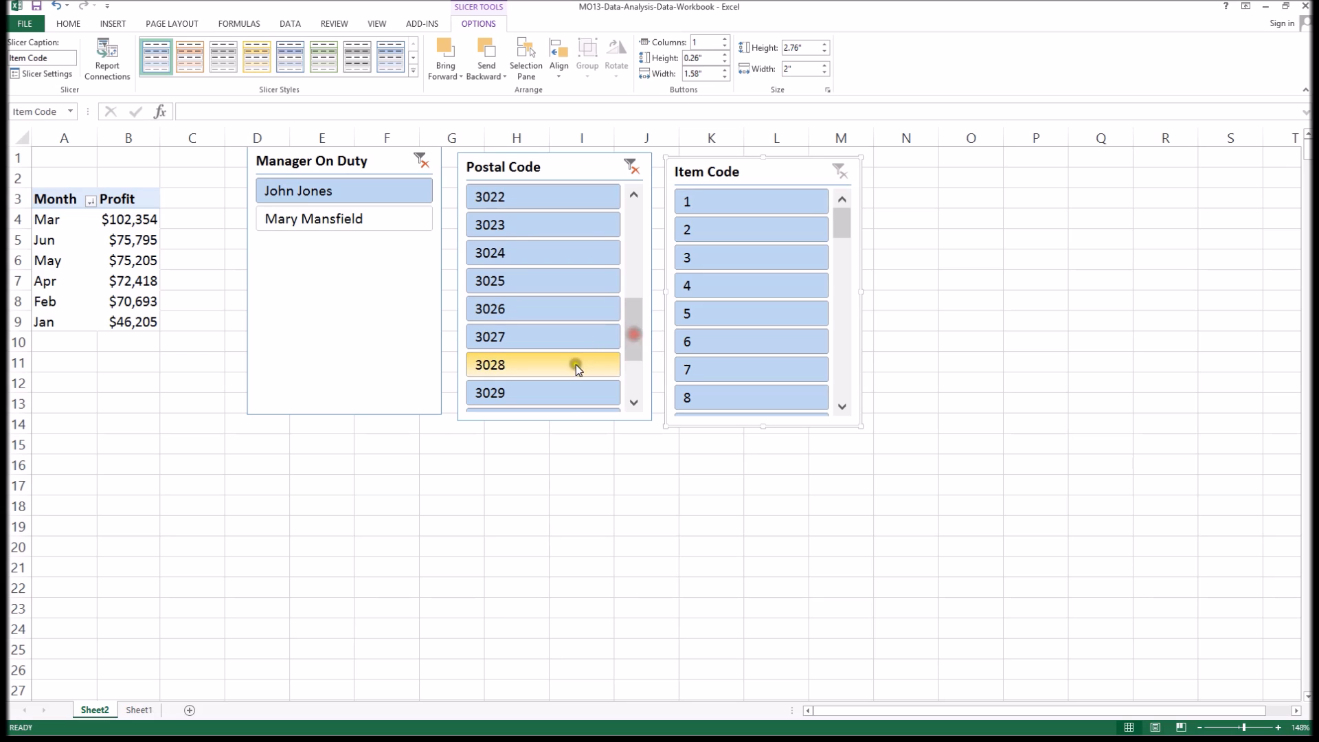
pyautogui.keyDown('ctrl'); pyautogui.click(576, 364); pyautogui.keyUp('ctrl')
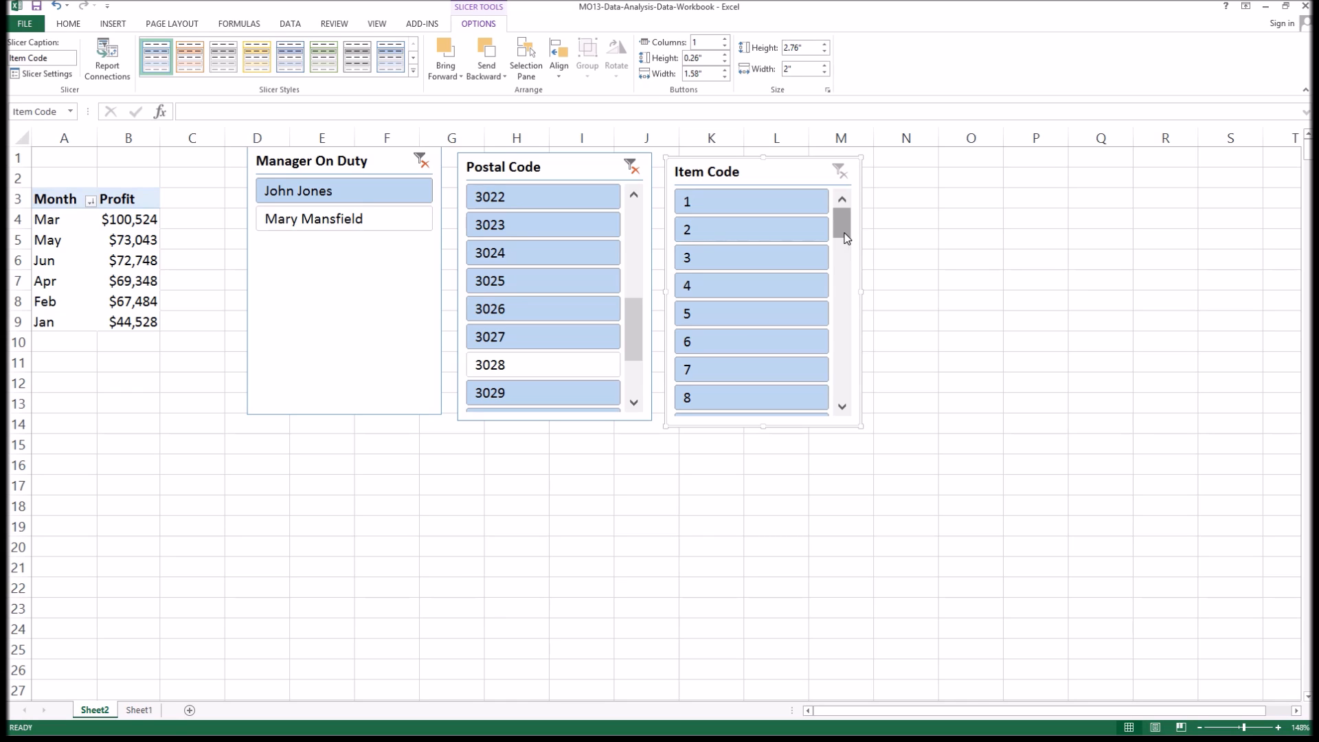
# Step: Exclude item codes 4, 5, 6, 17 and 18 in the Item Code slicer, keeping all other codes selected
pyautogui.click(775, 291)
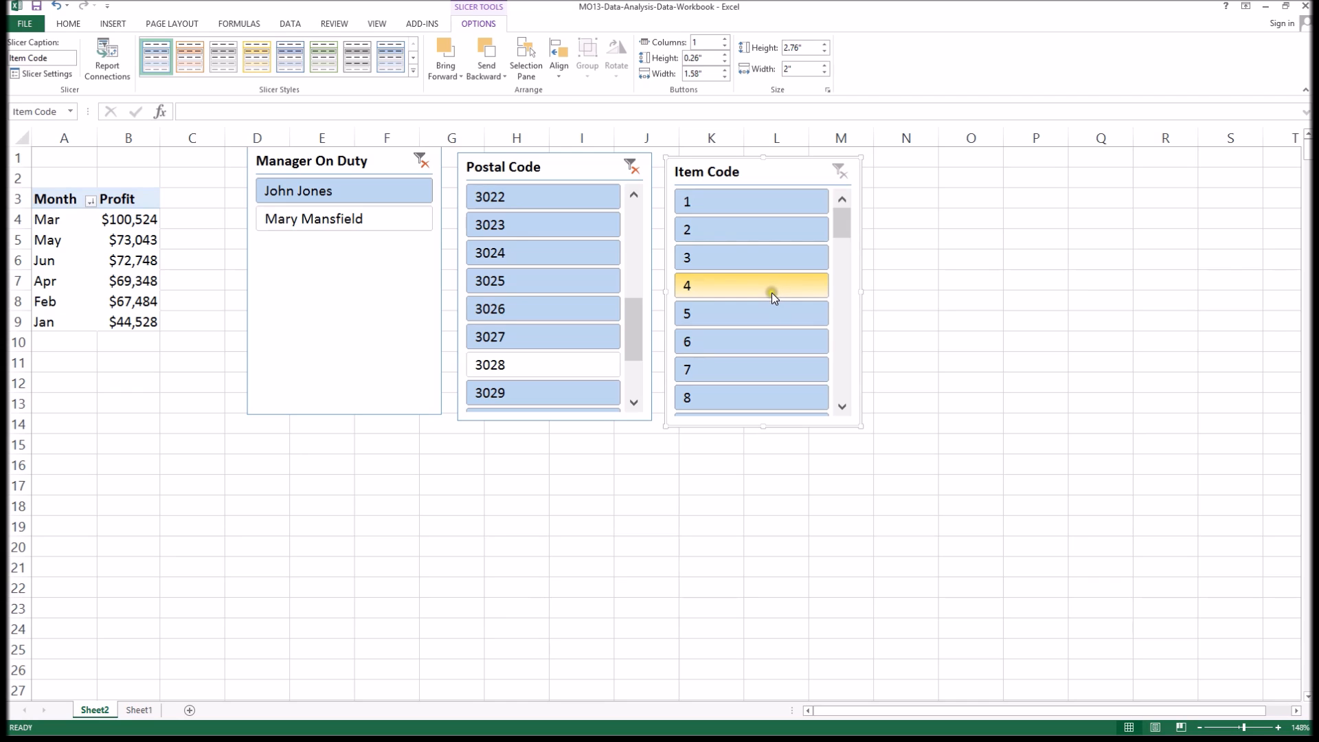
pyautogui.keyDown('ctrl'); pyautogui.click(770, 288); pyautogui.keyUp('ctrl')
pyautogui.keyDown('ctrl'); pyautogui.click(731, 309); pyautogui.keyUp('ctrl')
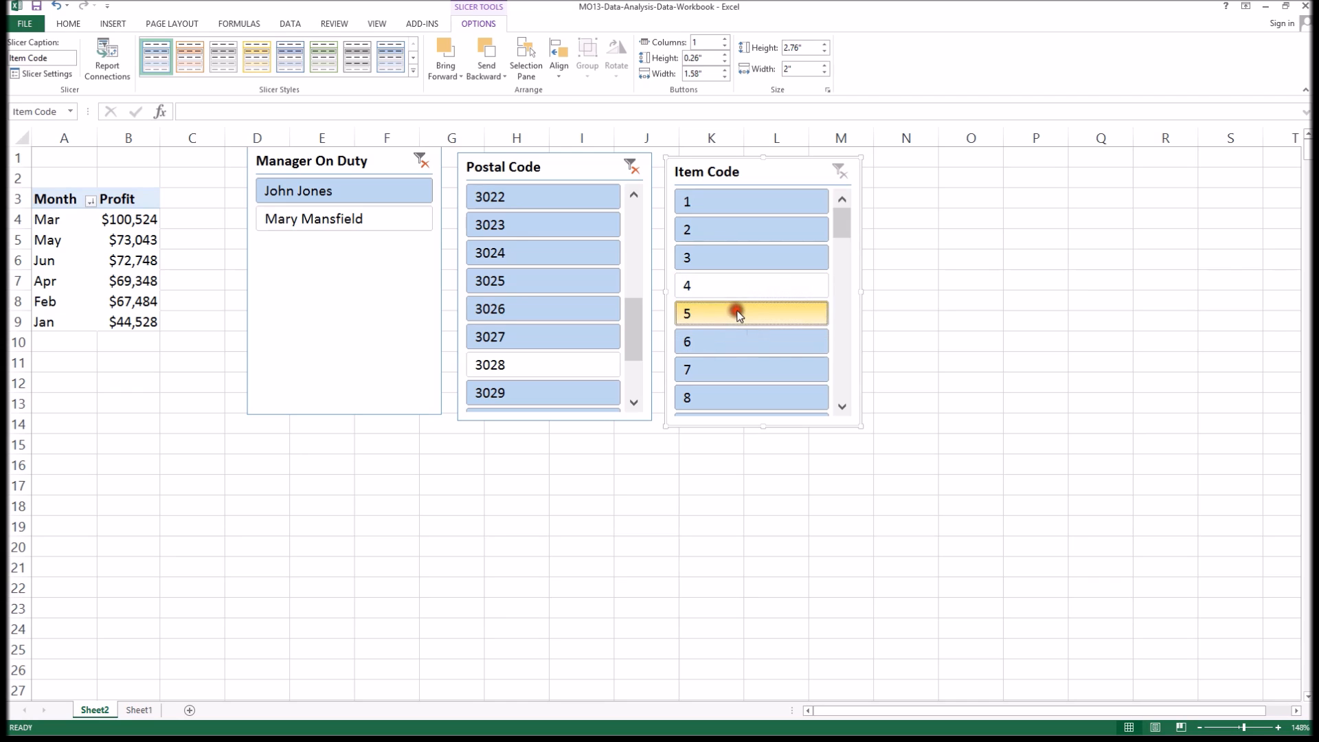
pyautogui.keyDown('ctrl'); pyautogui.click(730, 343); pyautogui.keyUp('ctrl')
pyautogui.click(834, 410)
pyautogui.click(834, 411)
pyautogui.keyDown('ctrl'); pyautogui.click(742, 341); pyautogui.keyUp('ctrl')
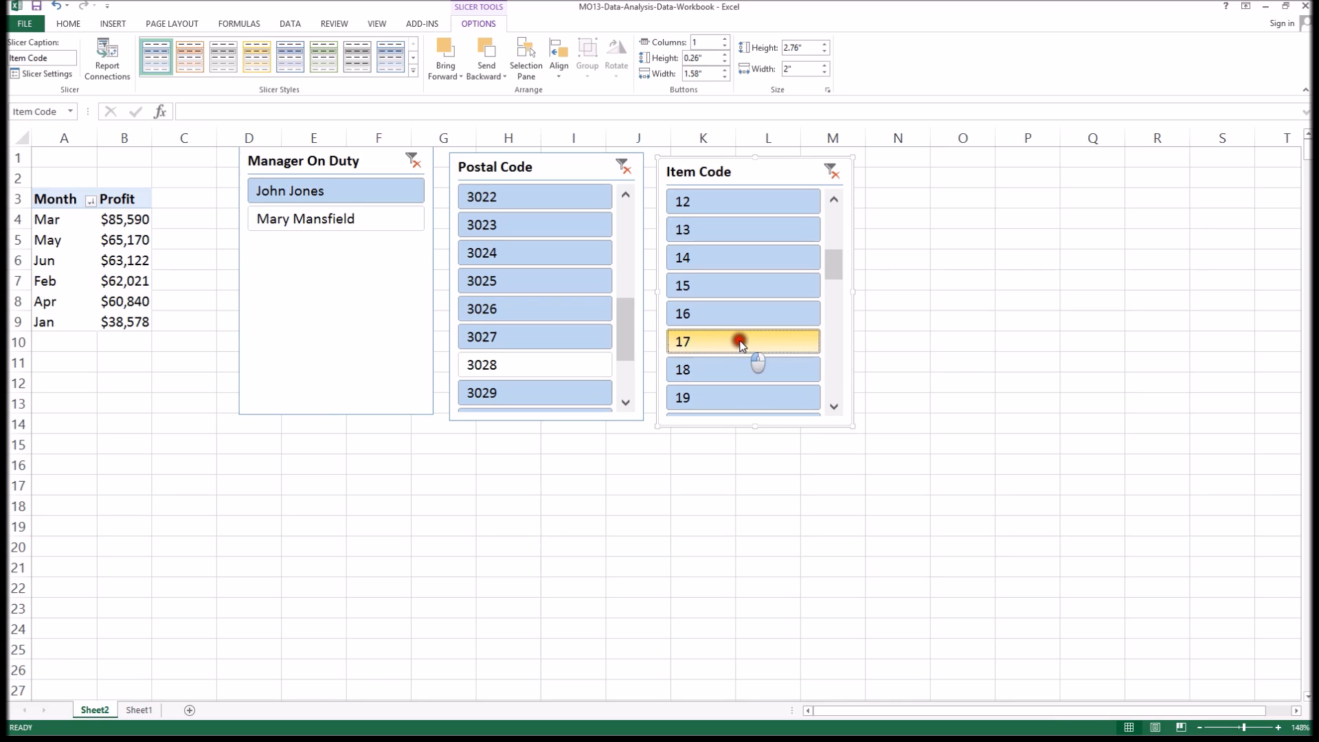
pyautogui.keyDown('ctrl'); pyautogui.click(709, 378); pyautogui.keyUp('ctrl')
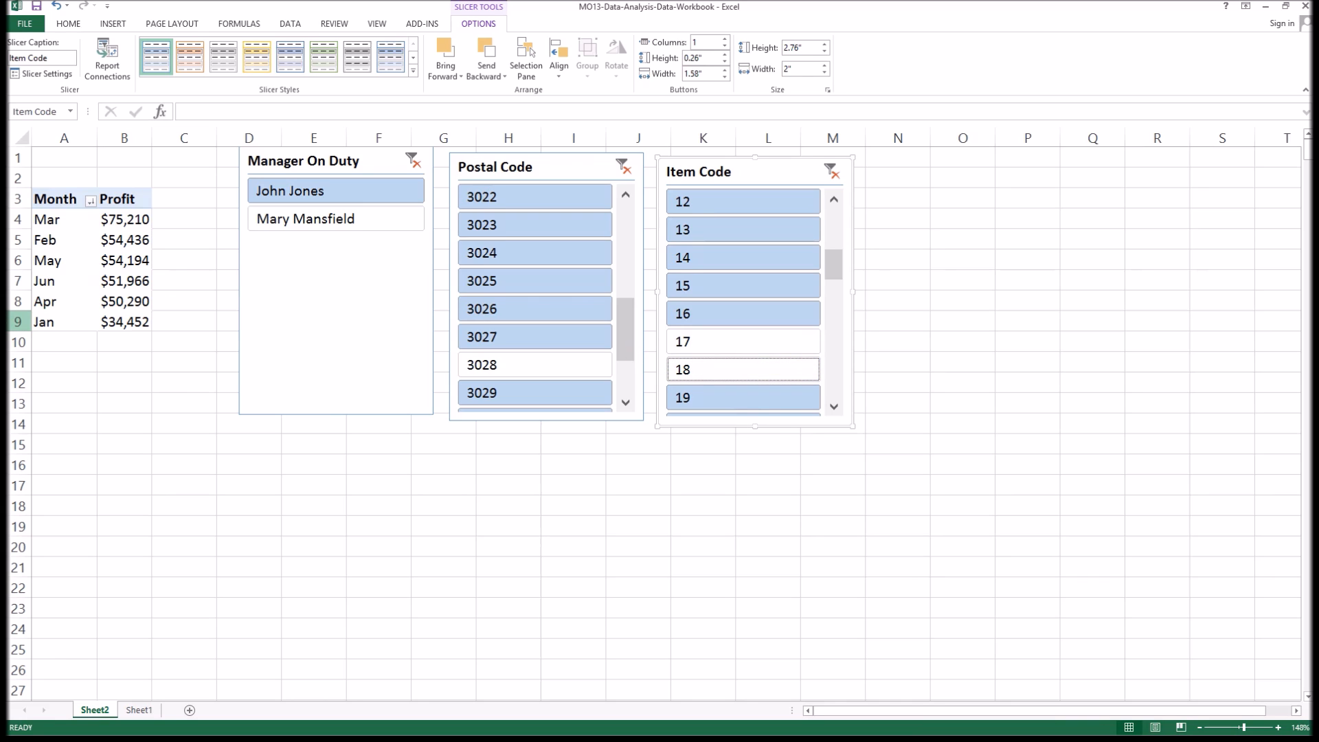
# Step: Apply a Top 10 value filter to Month that shows only the top 3 items by Profit
pyautogui.click(90, 201)
pyautogui.moveTo(45, 300)
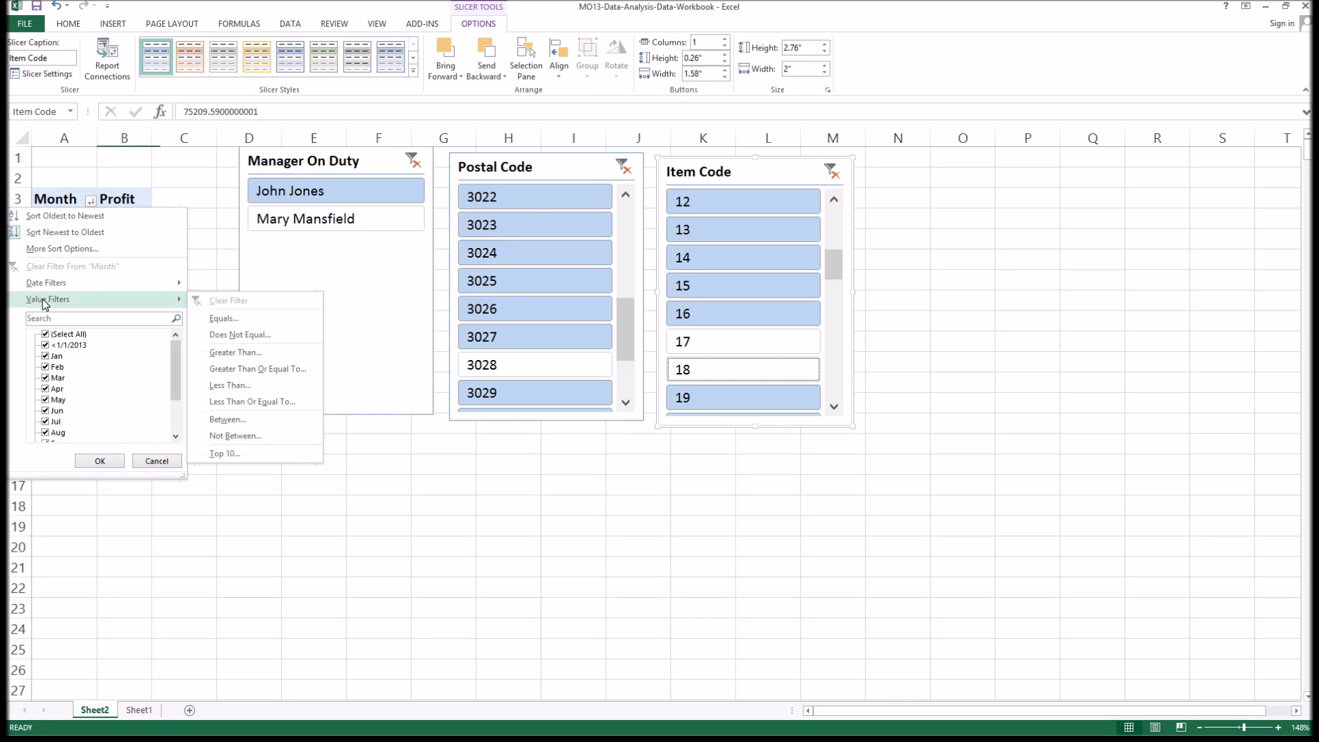
pyautogui.click(232, 454)
pyautogui.moveTo(474, 253); pyautogui.dragTo(448, 247)
pyautogui.write('3')
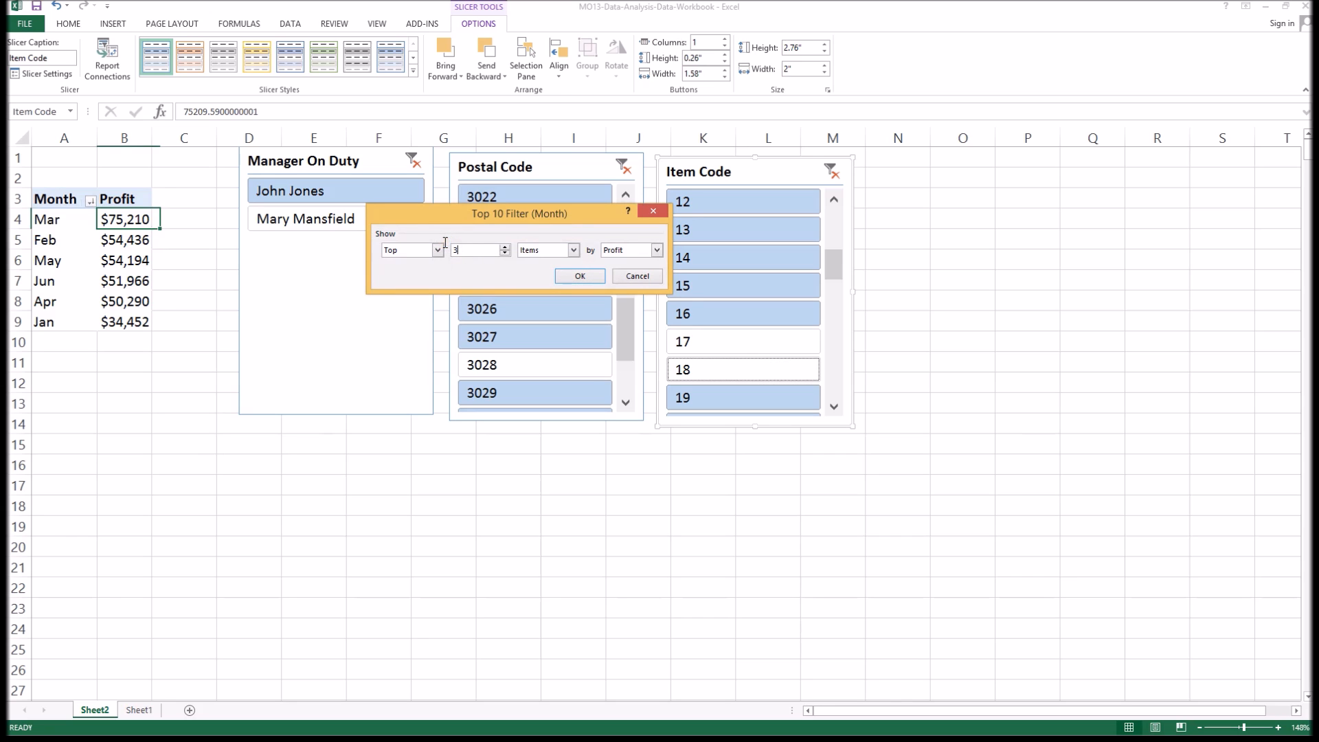
pyautogui.click(588, 277)
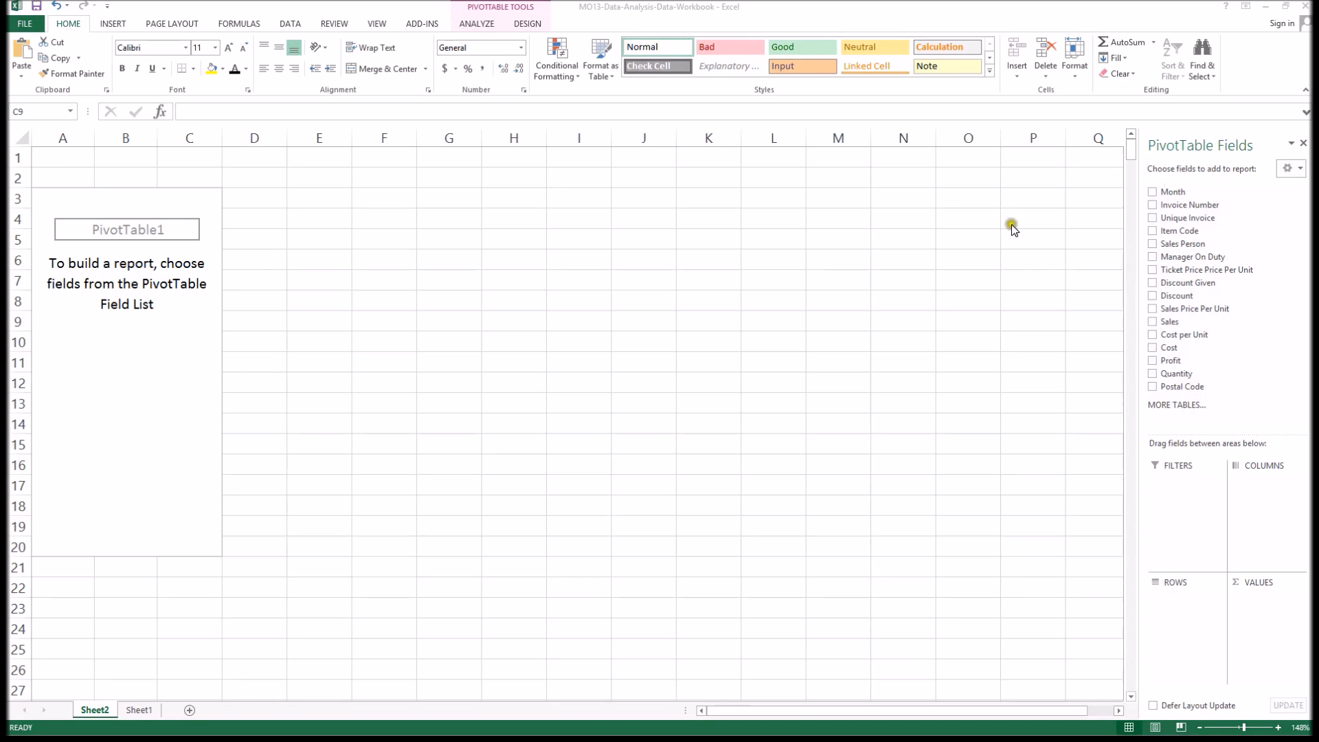
# Step: Insert slicers for Month, Item Code and Sales Person on the emptied PivotTable
pyautogui.click(58, 206)
pyautogui.click(58, 206)
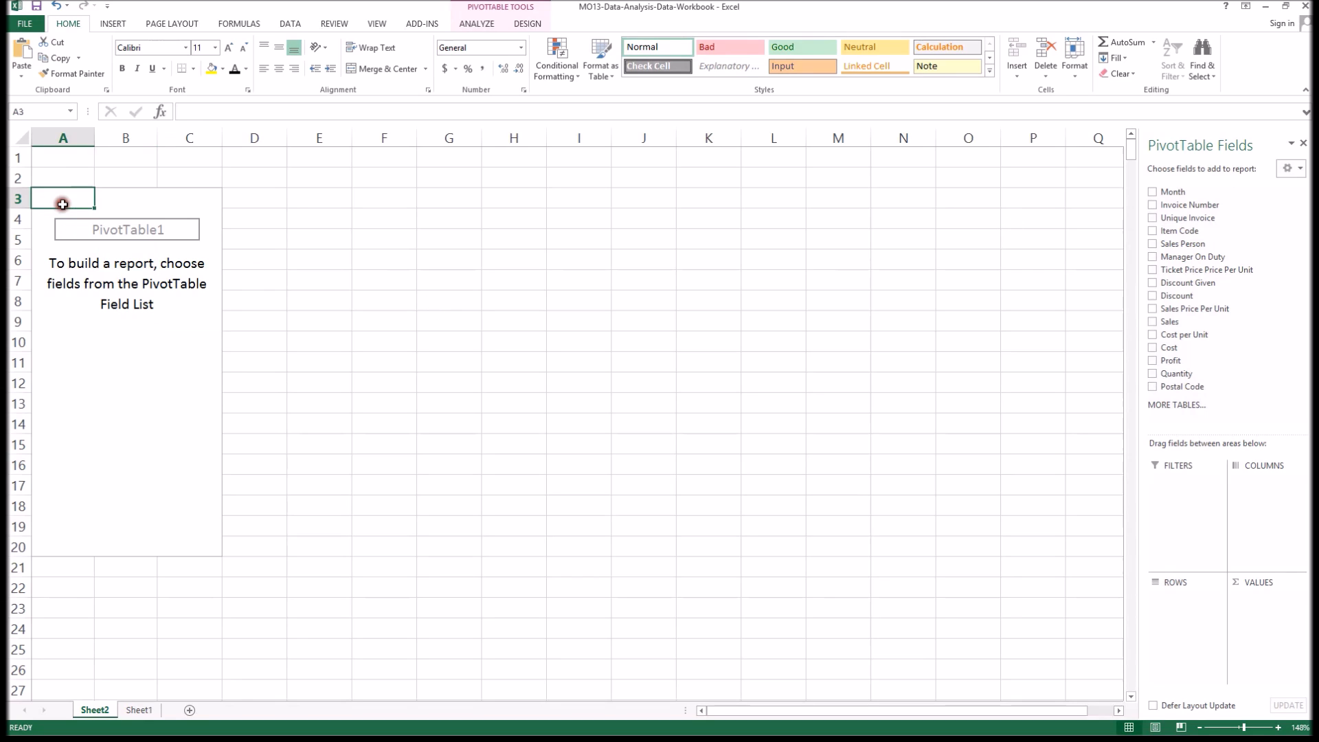
pyautogui.click(113, 24)
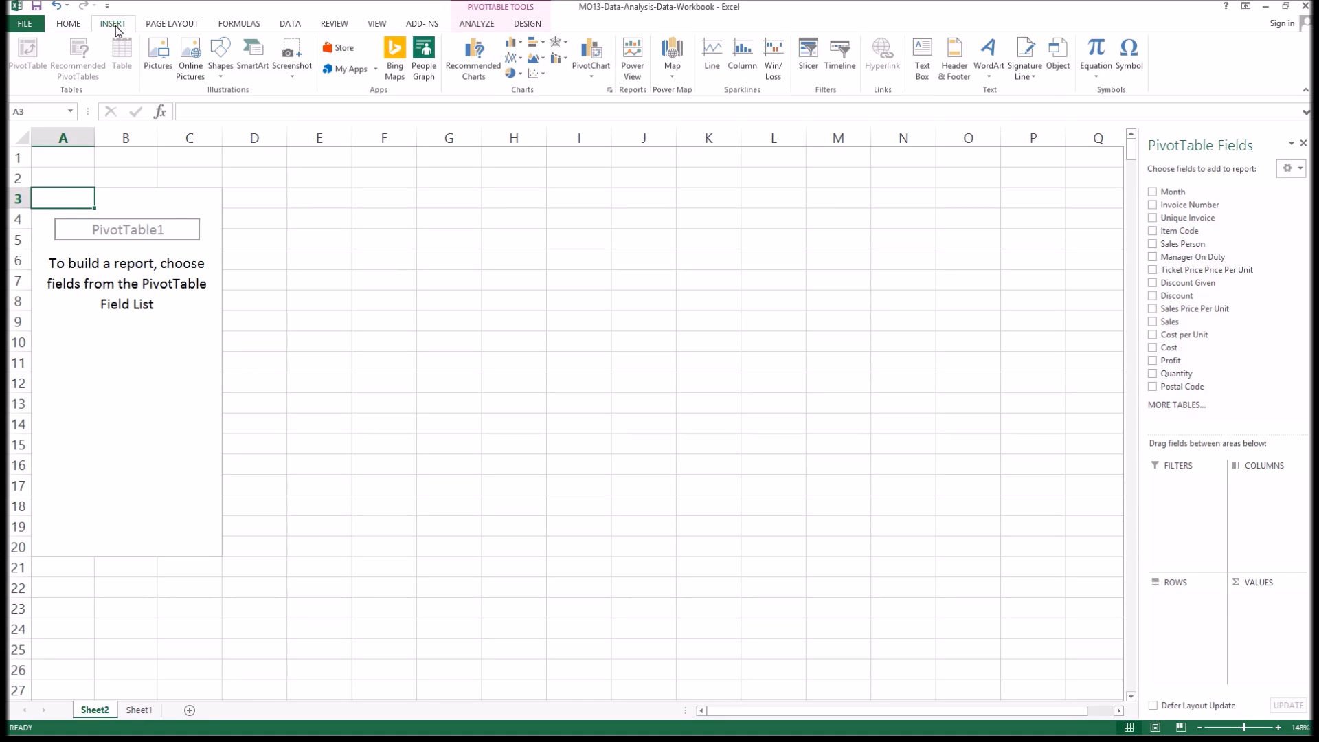
pyautogui.click(808, 62)
pyautogui.click(449, 160)
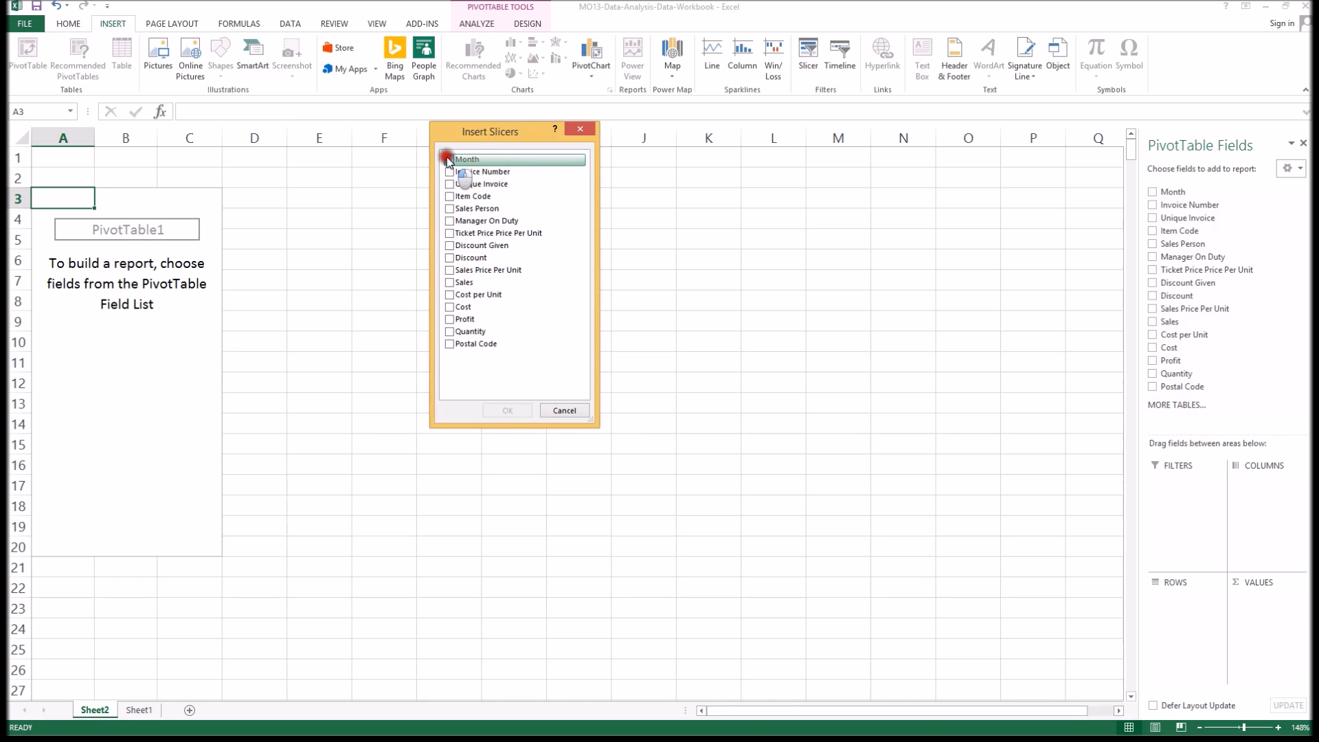
pyautogui.click(450, 197)
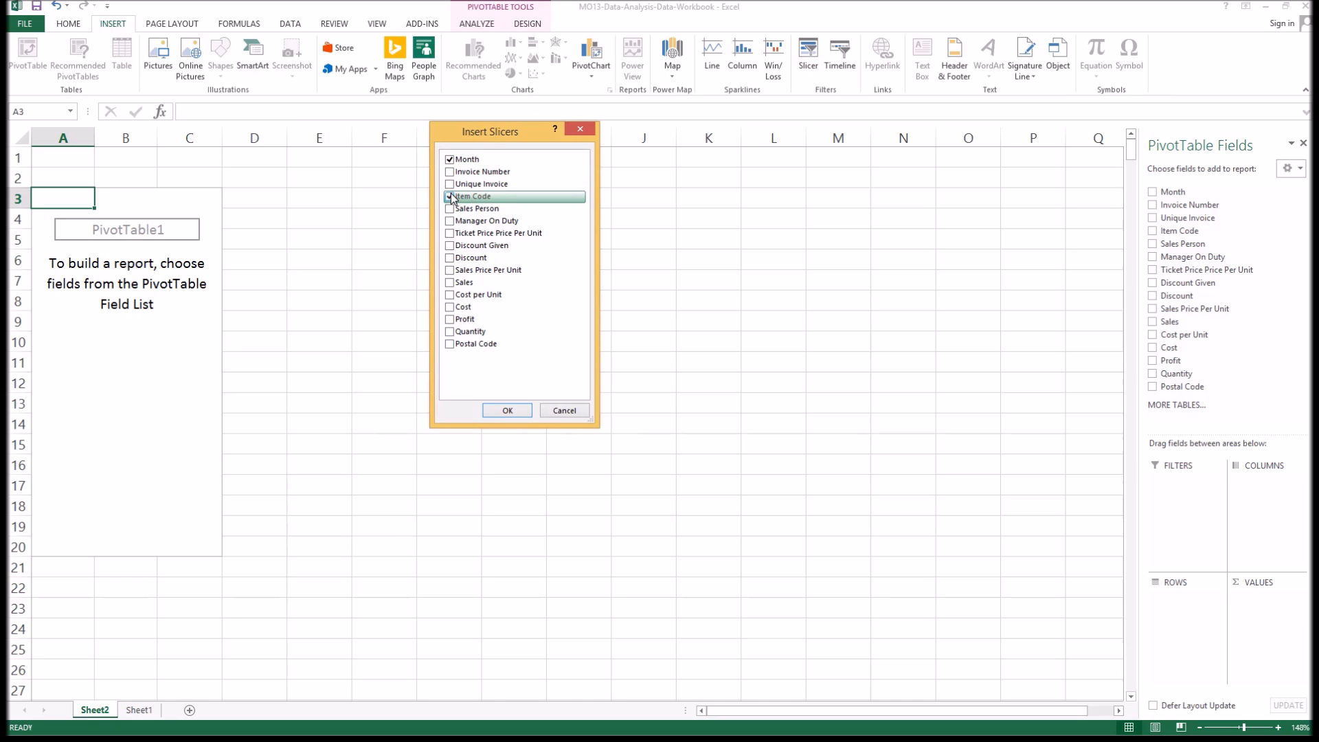
pyautogui.click(450, 209)
pyautogui.click(510, 411)
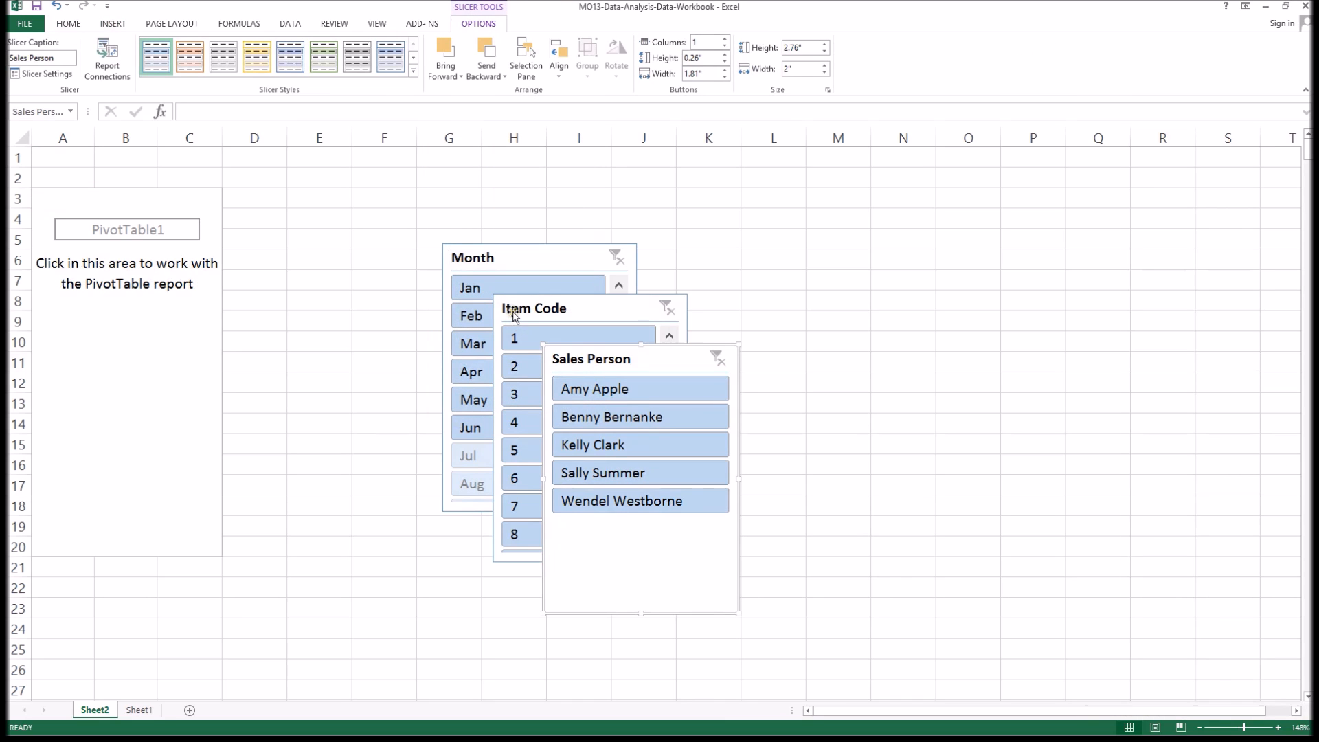
# Step: Separate the Item Code and Month slicers above the Sales Person slicer, filtering to item code 3 and month Jun
pyautogui.moveTo(571, 307); pyautogui.dragTo(413, 169)
pyautogui.click(360, 258)
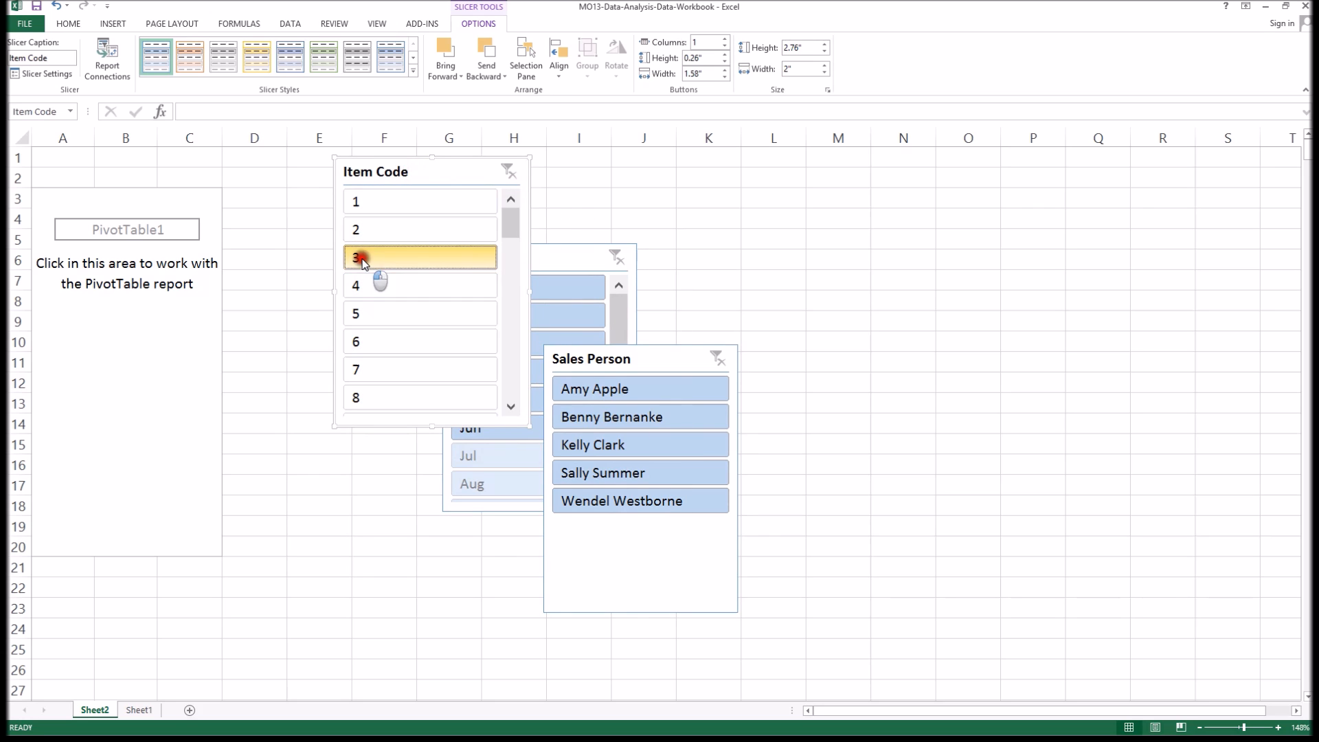
pyautogui.moveTo(580, 255); pyautogui.dragTo(677, 153)
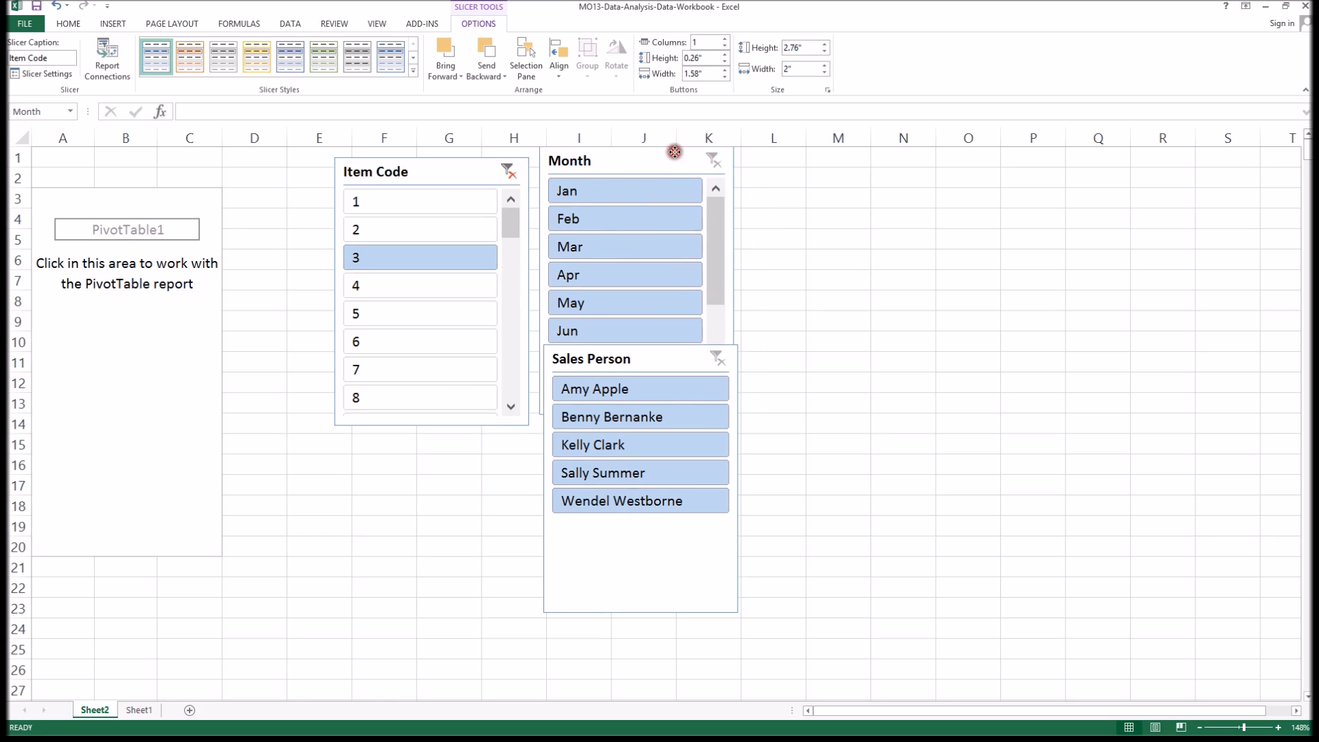
pyautogui.click(592, 331)
# Step: Place the Sales Person slicer below the other two and filter it to the second and third salespeople listed
pyautogui.moveTo(635, 363); pyautogui.dragTo(485, 445)
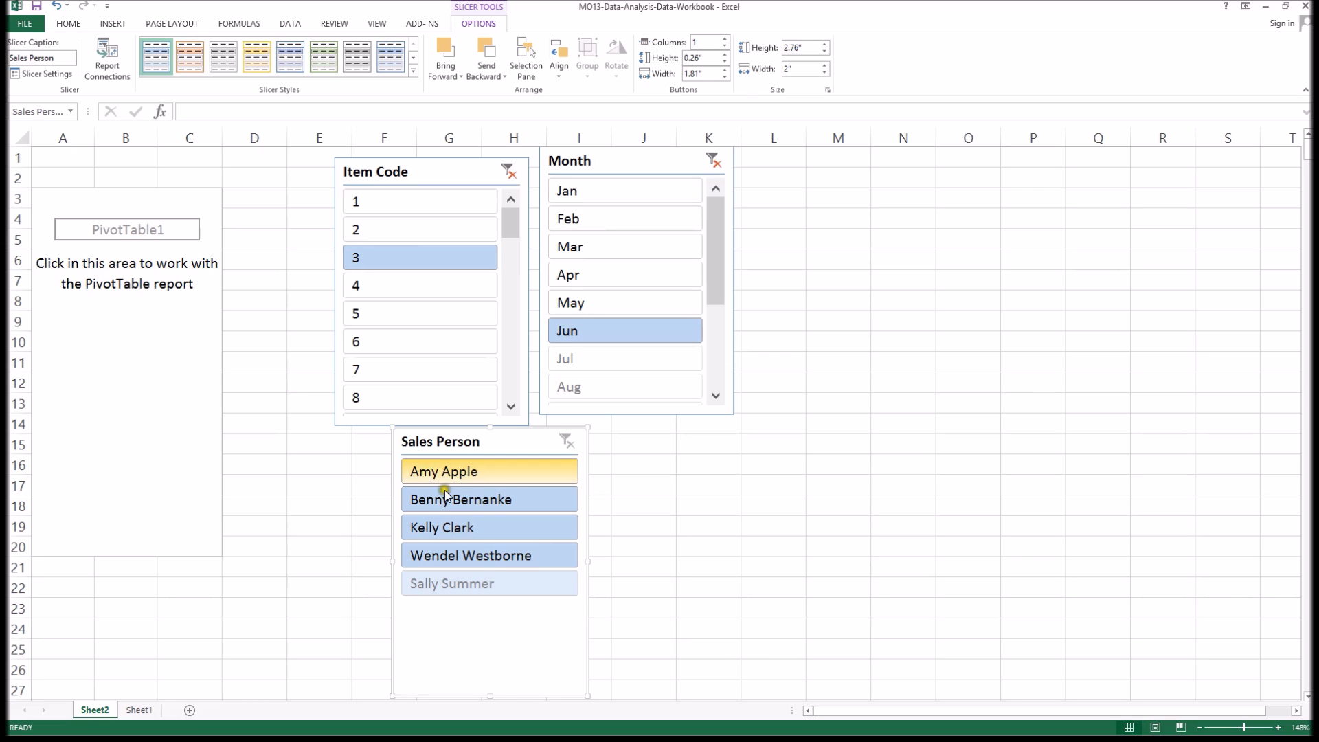
pyautogui.click(465, 526)
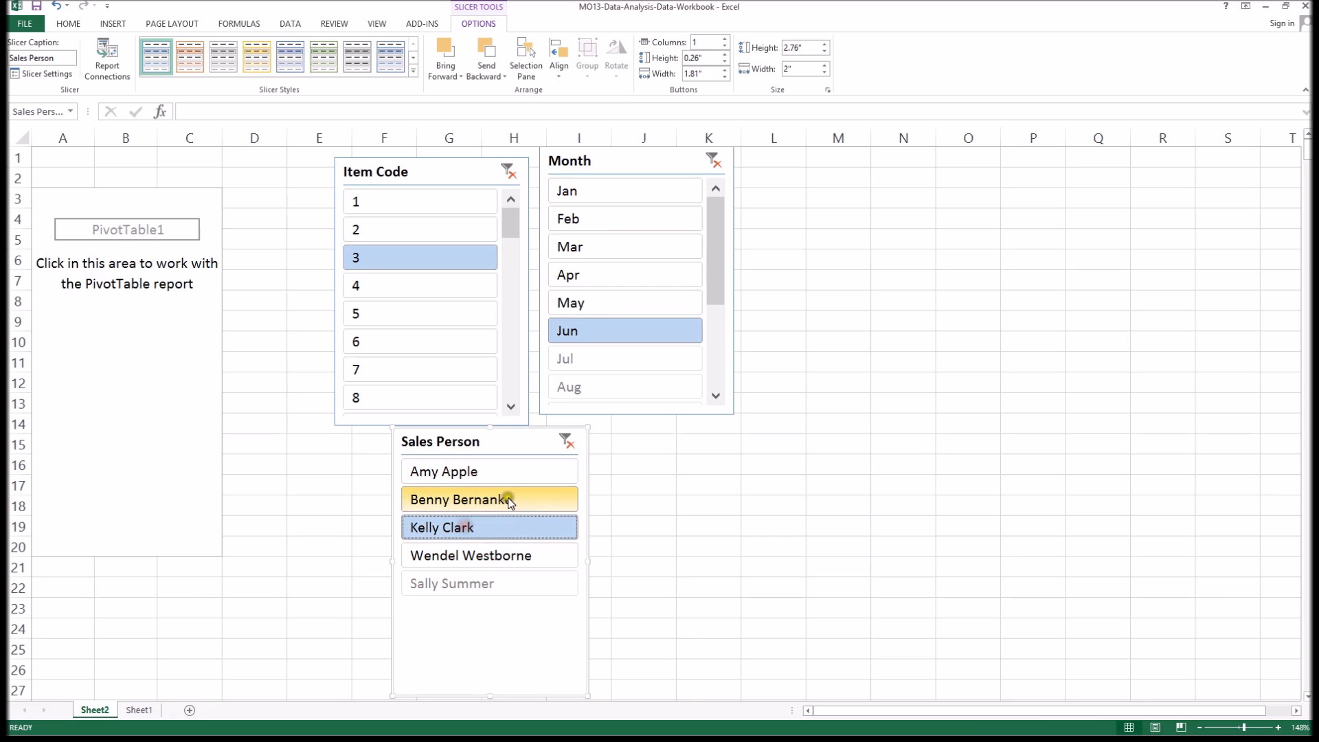
pyautogui.click(506, 501)
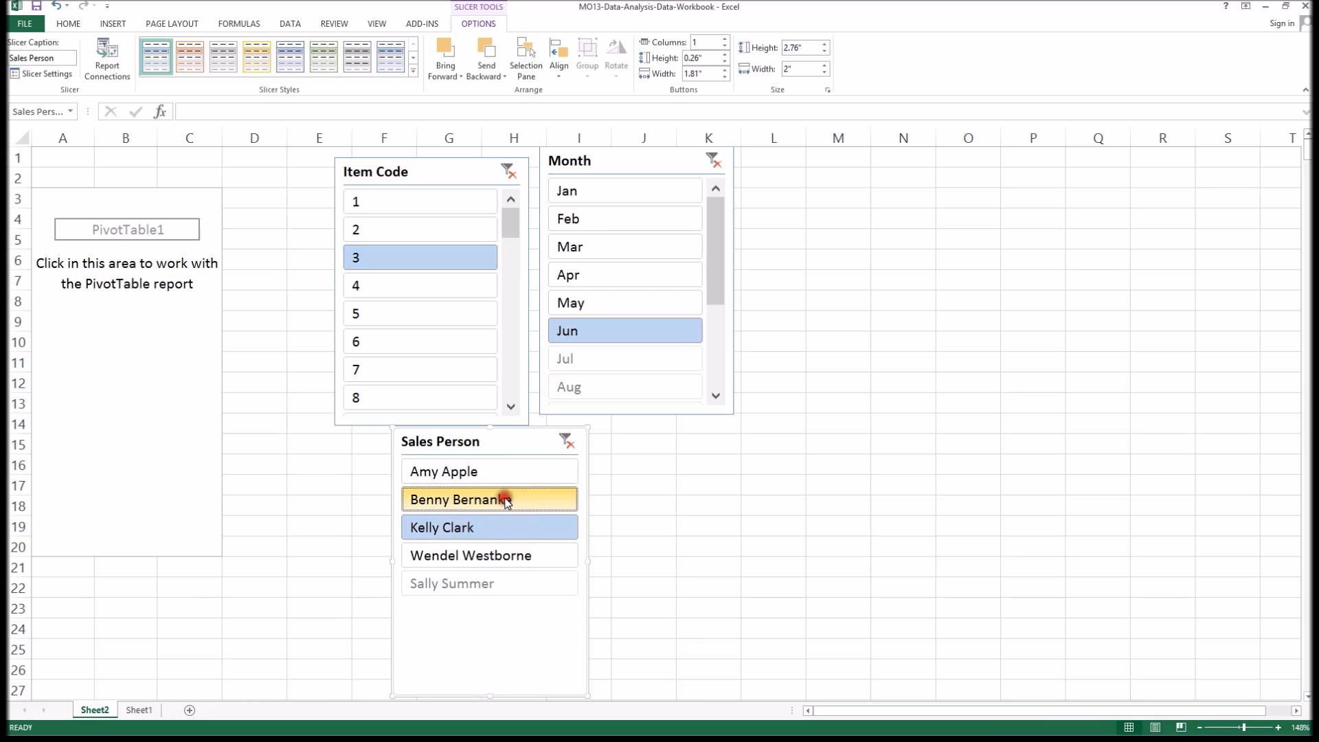
pyautogui.keyDown('ctrl'); pyautogui.click(565, 517); pyautogui.keyUp('ctrl')
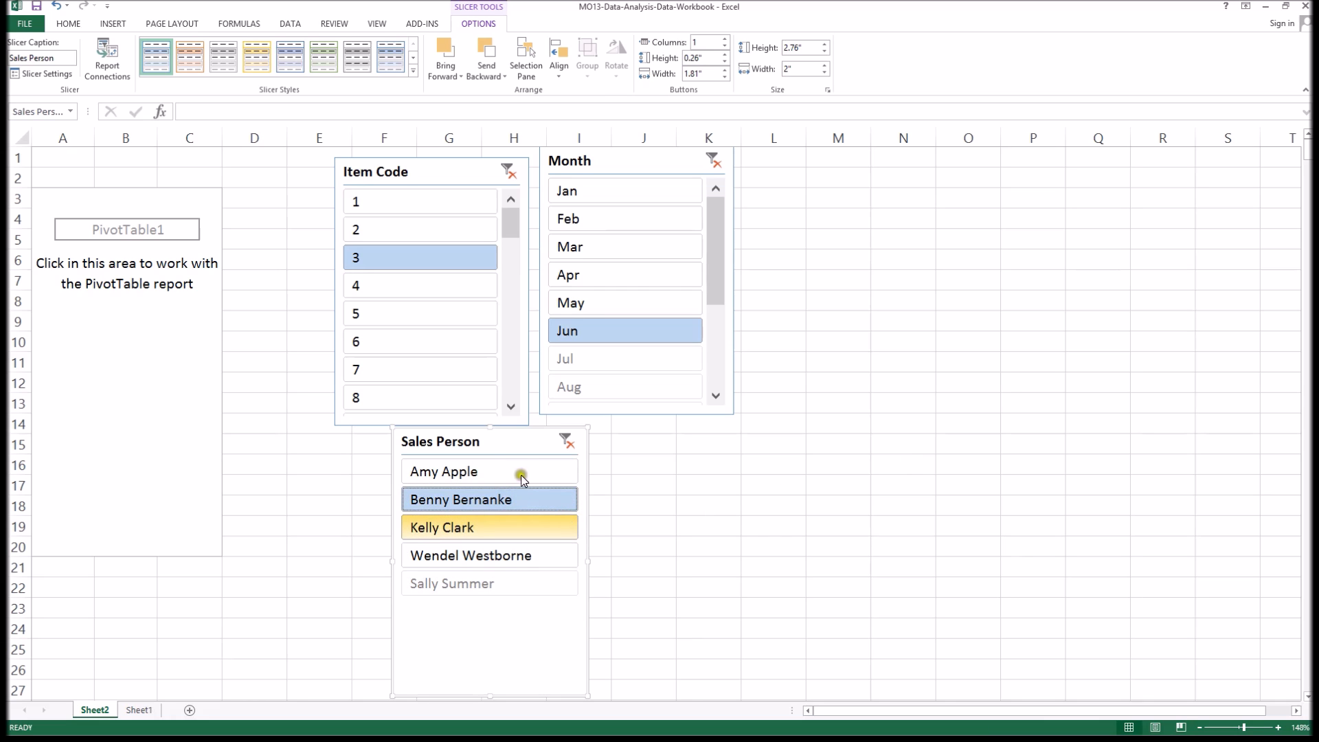
# Step: Add Quantity to the PivotTable's values and rename its column heading to Quantity
pyautogui.click(57, 207)
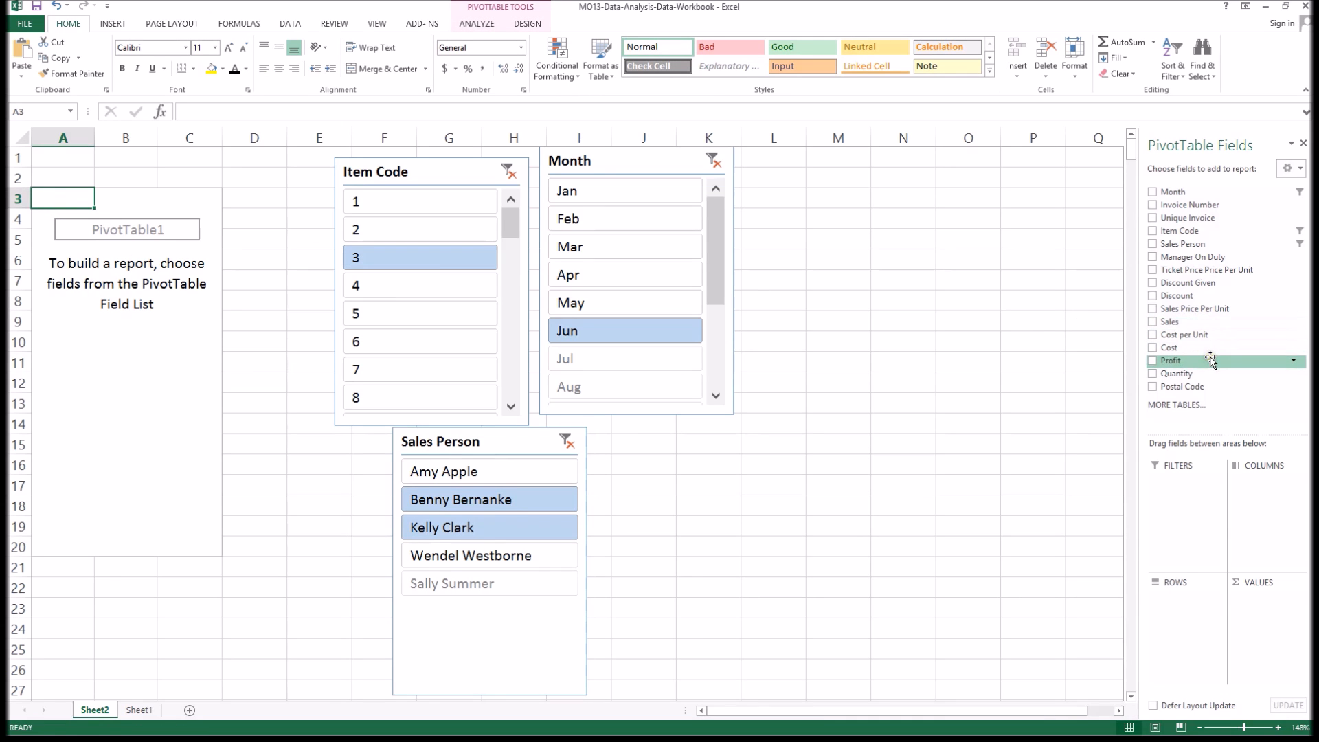
pyautogui.click(1153, 373)
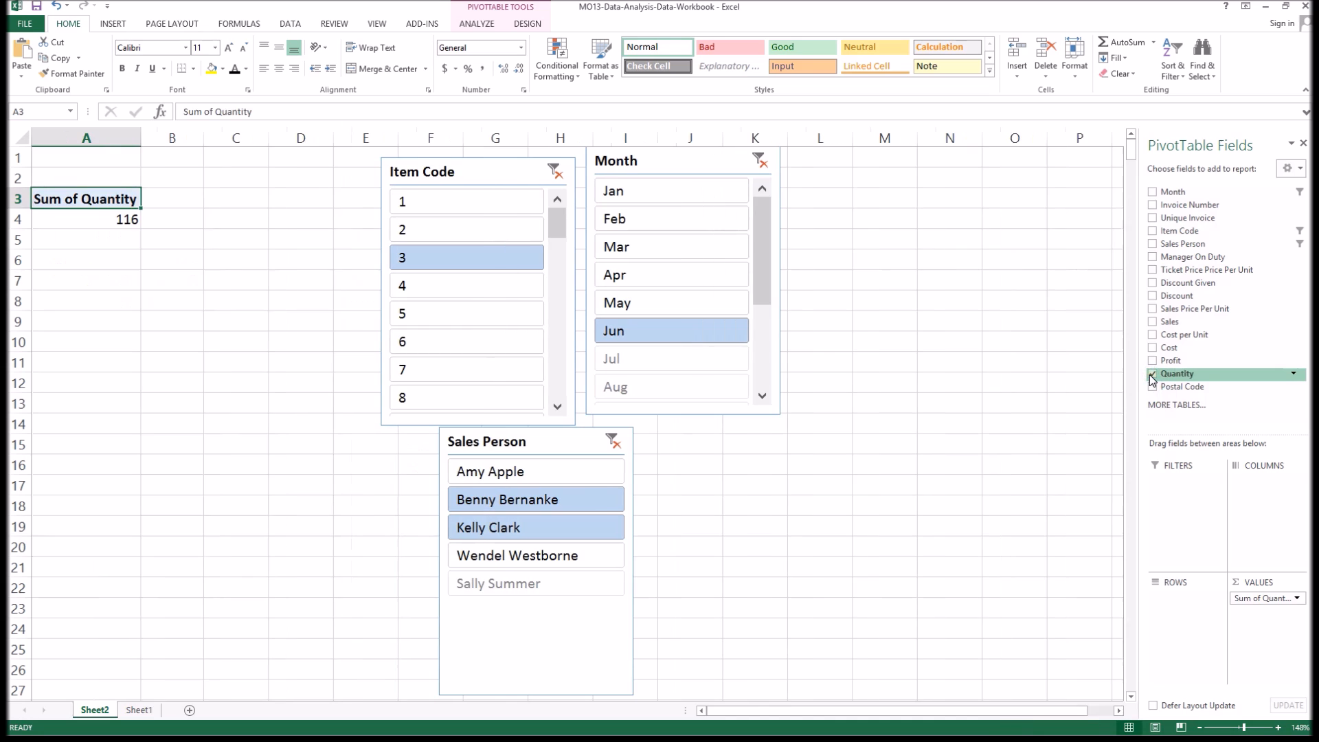
pyautogui.click(96, 199)
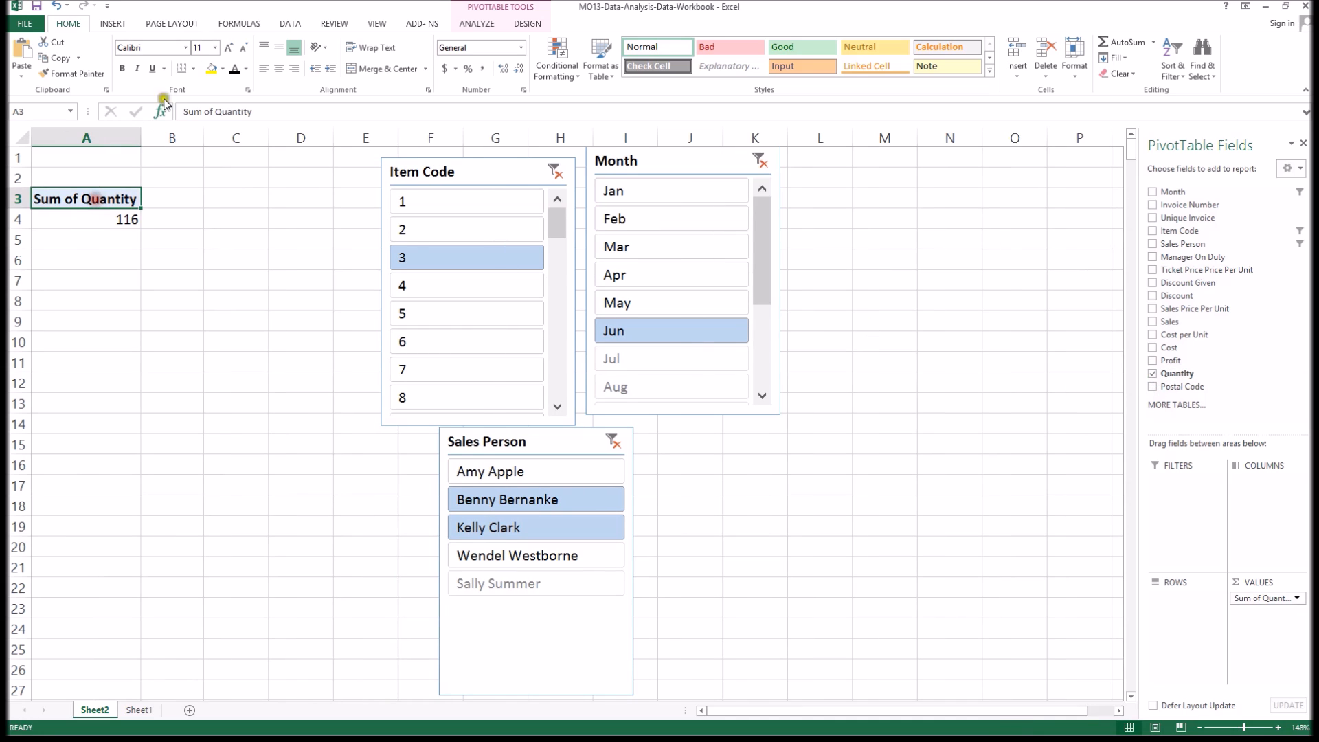
pyautogui.doubleClick(205, 111)
pyautogui.press('Delete')
pyautogui.press('Delete')
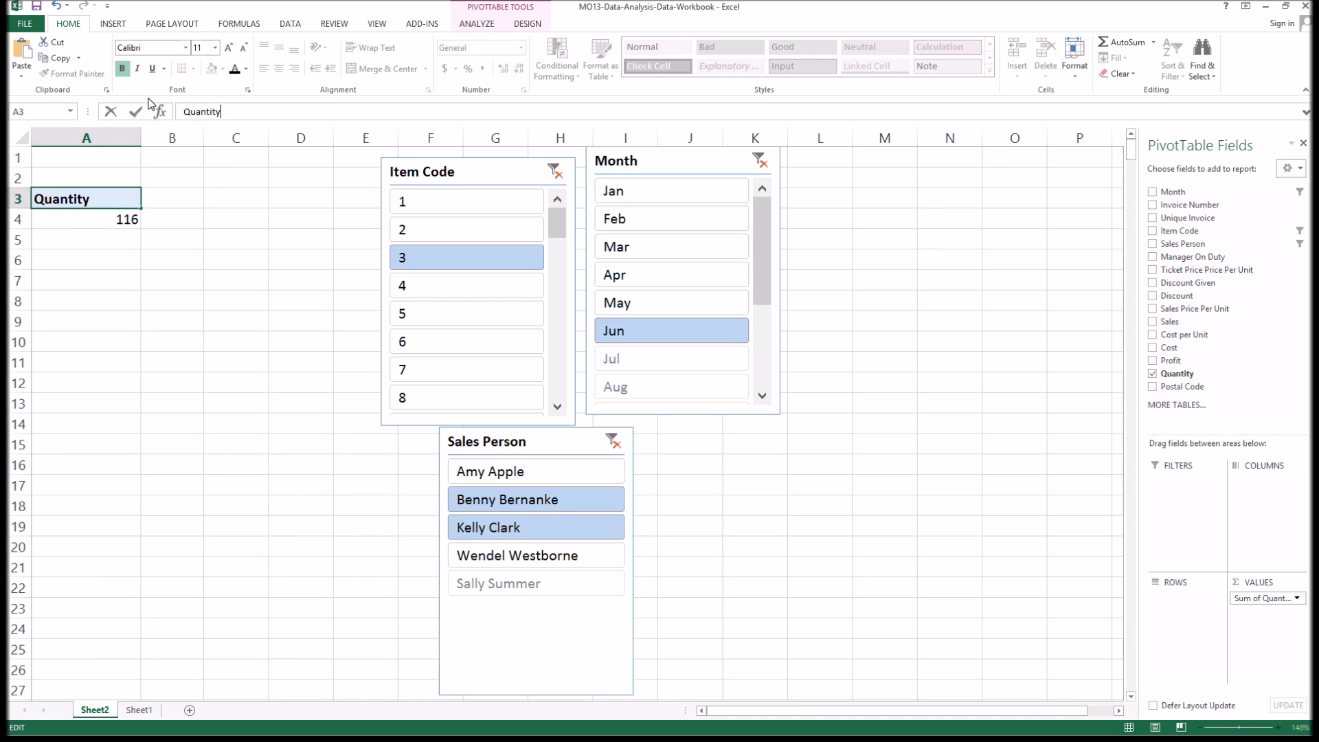
pyautogui.press('Return')
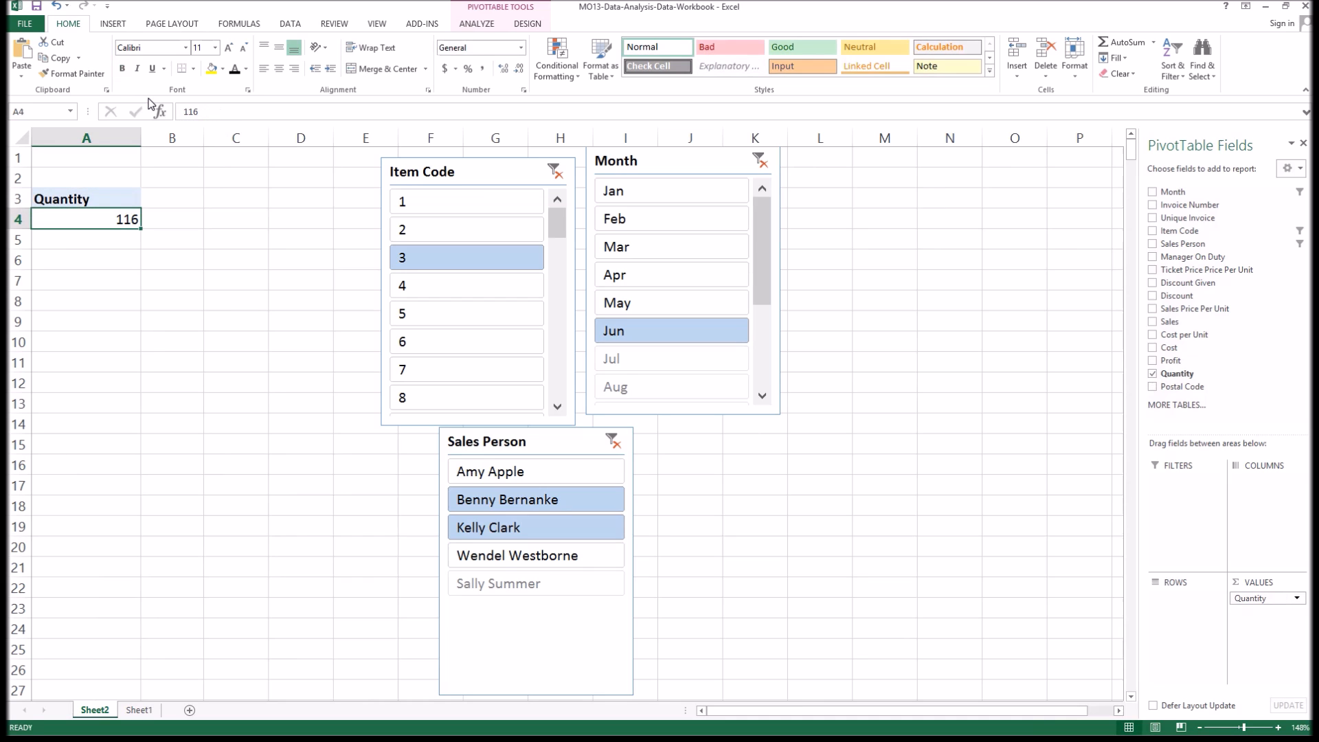